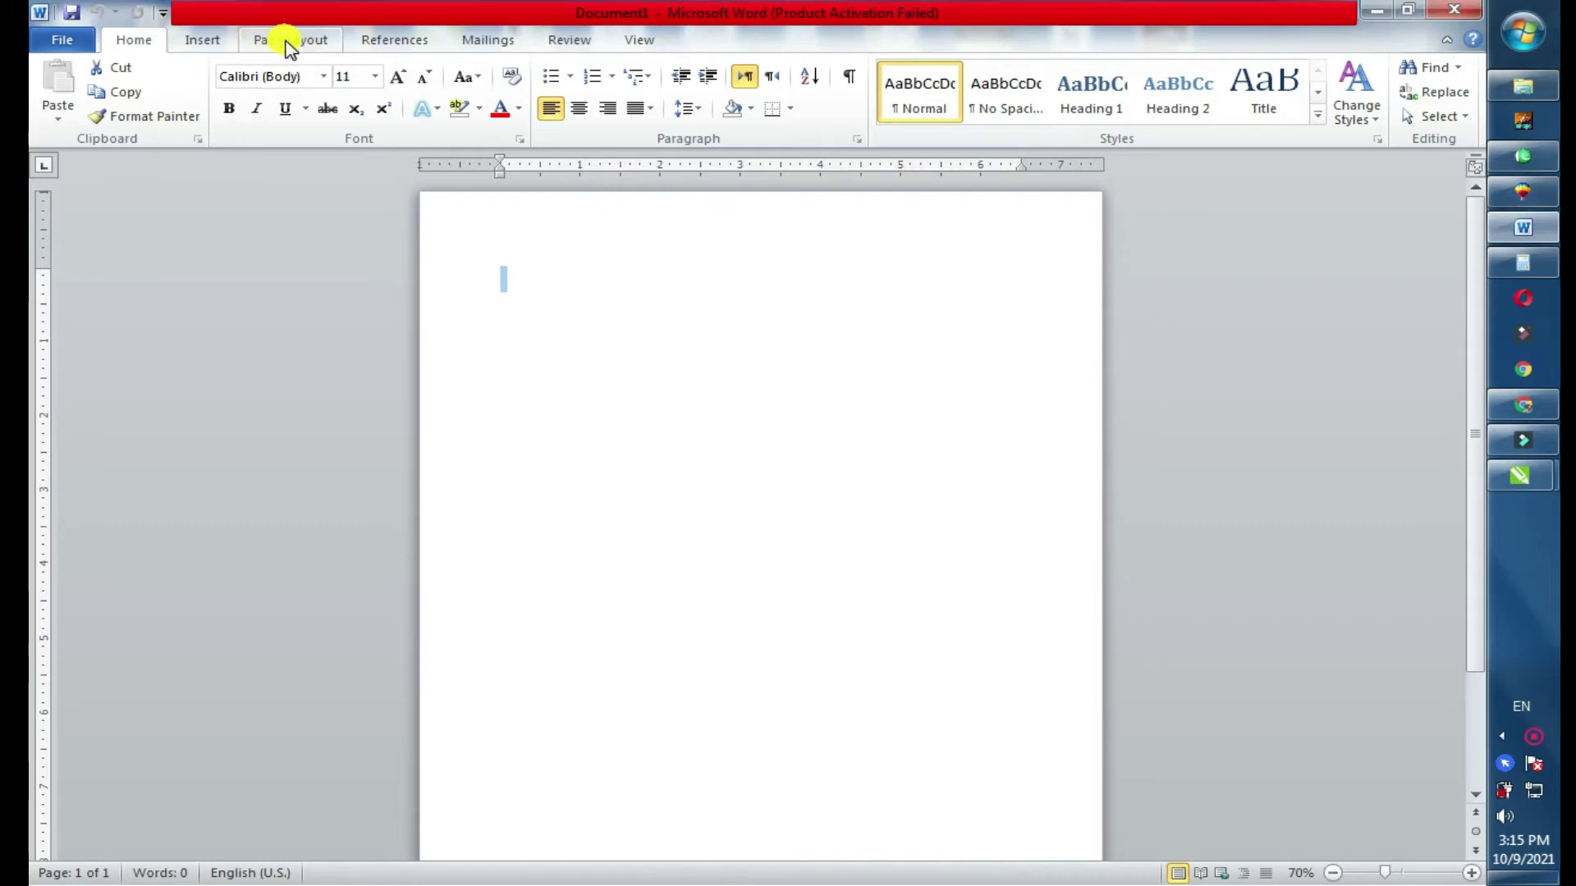
Switch the blank page to Landscape orientation from the Page Layout tab
{"action": "left_click", "coordinate": [289, 41]}
{"action": "left_click", "coordinate": [279, 103]}
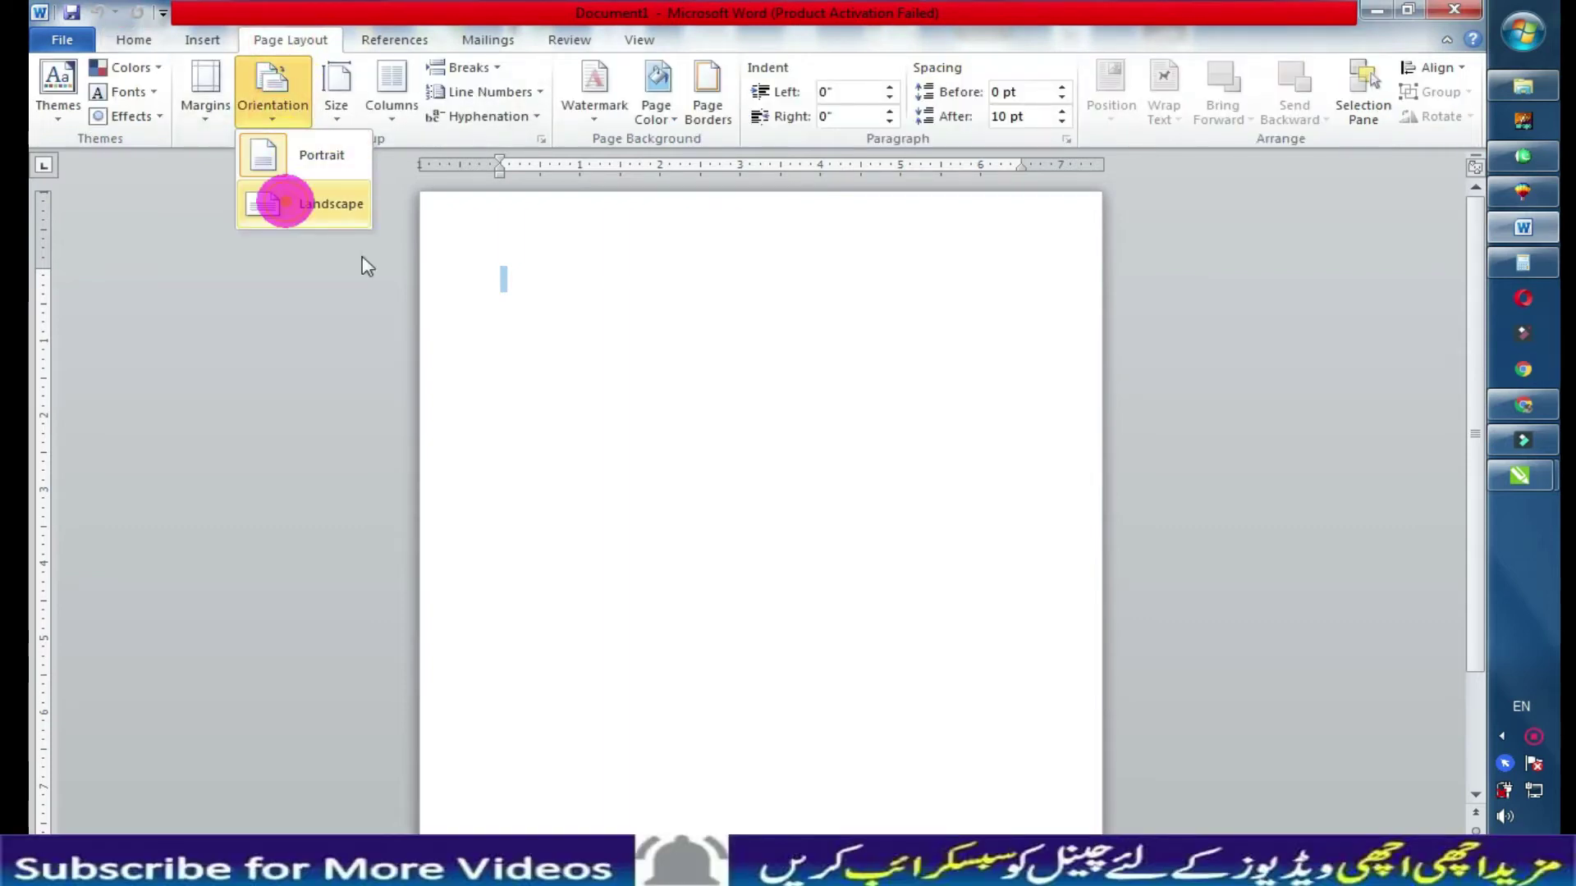
{"action": "left_click", "coordinate": [283, 204]}
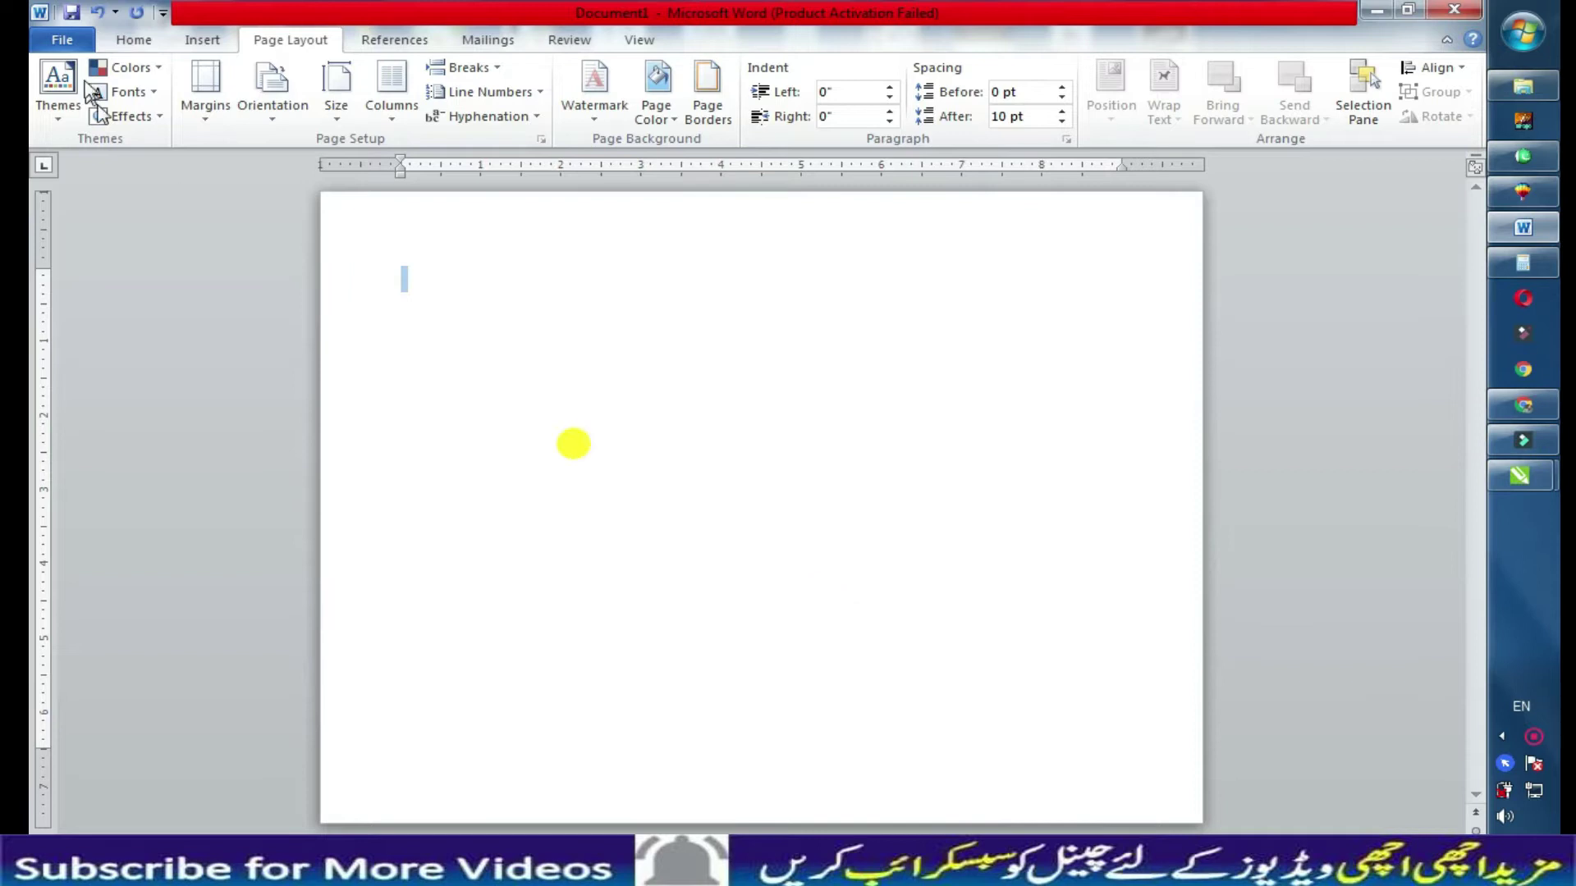
{"action": "left_click", "coordinate": [202, 41]}
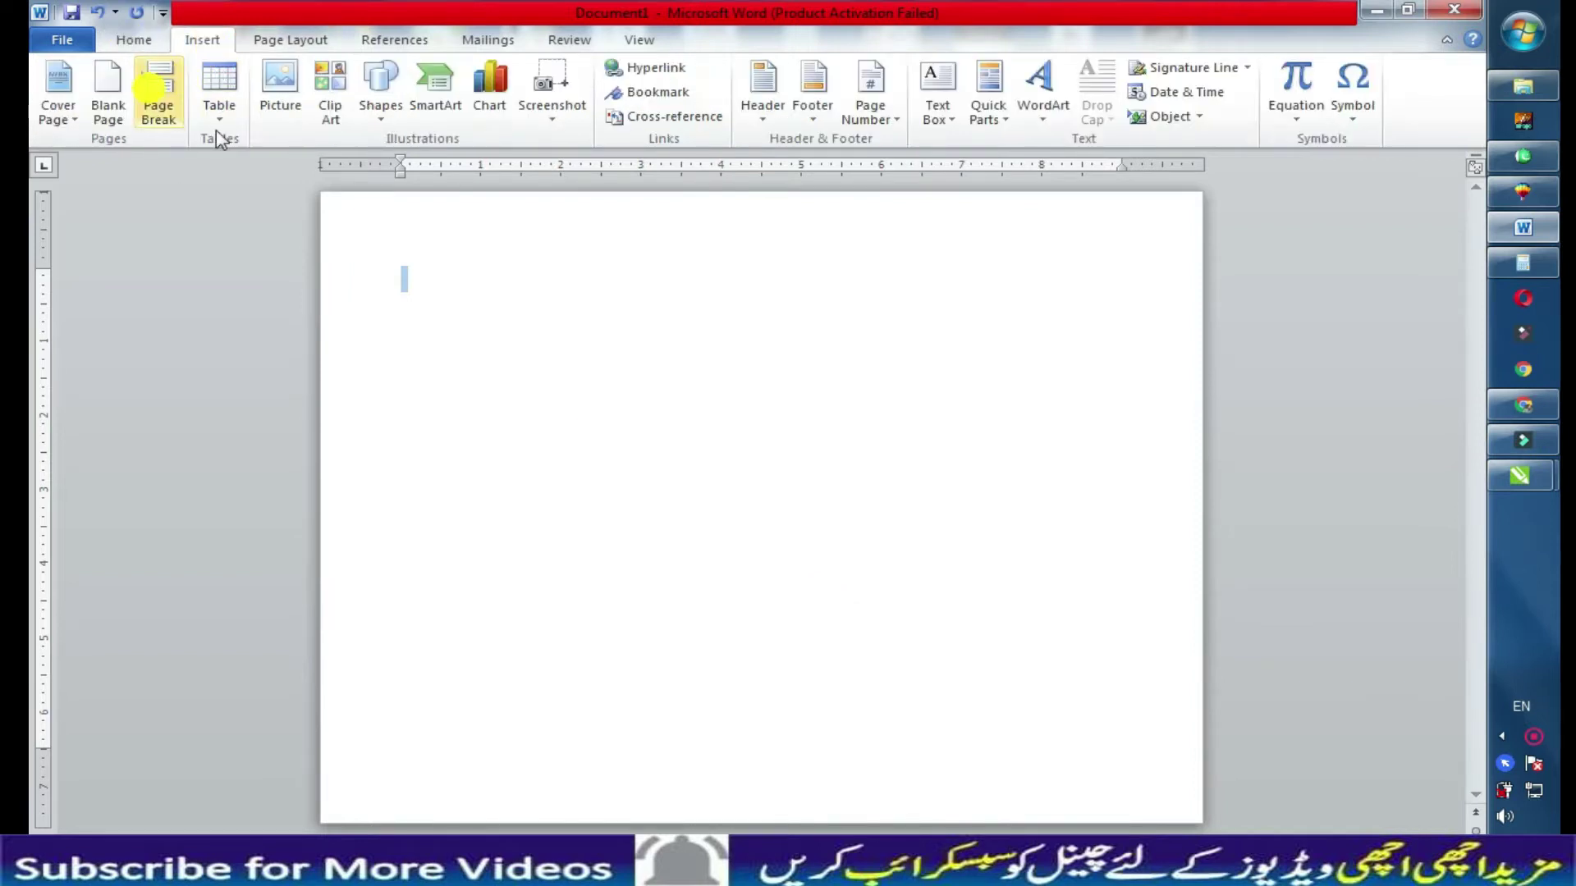
Draw a large 24-Point Star shape and move it toward the centre of the page
{"action": "left_click", "coordinate": [381, 123]}
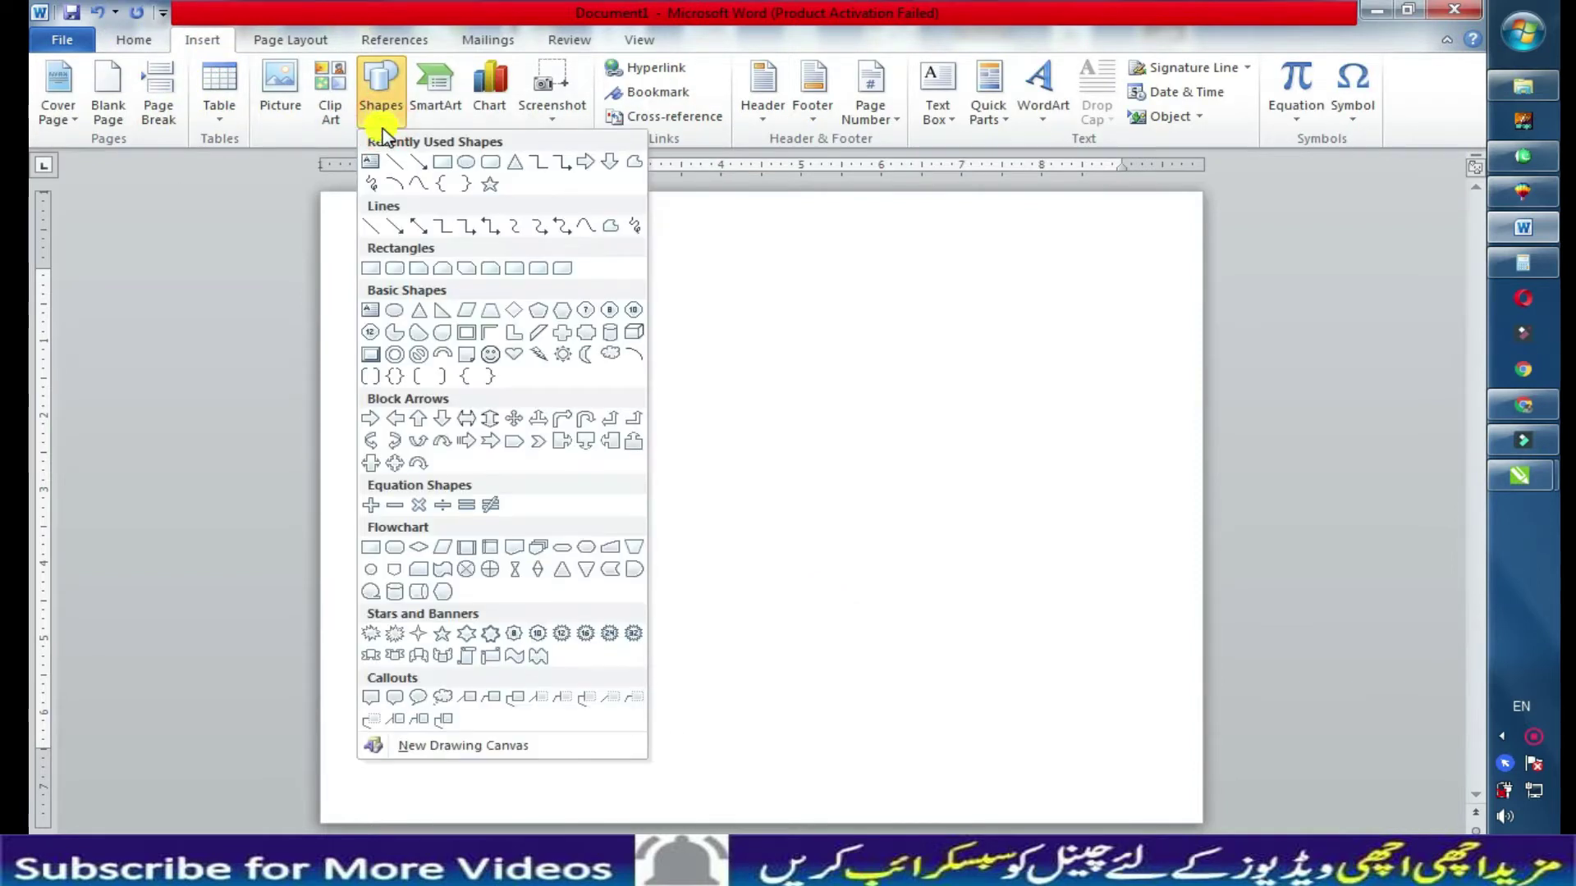
{"action": "left_click", "coordinate": [609, 633]}
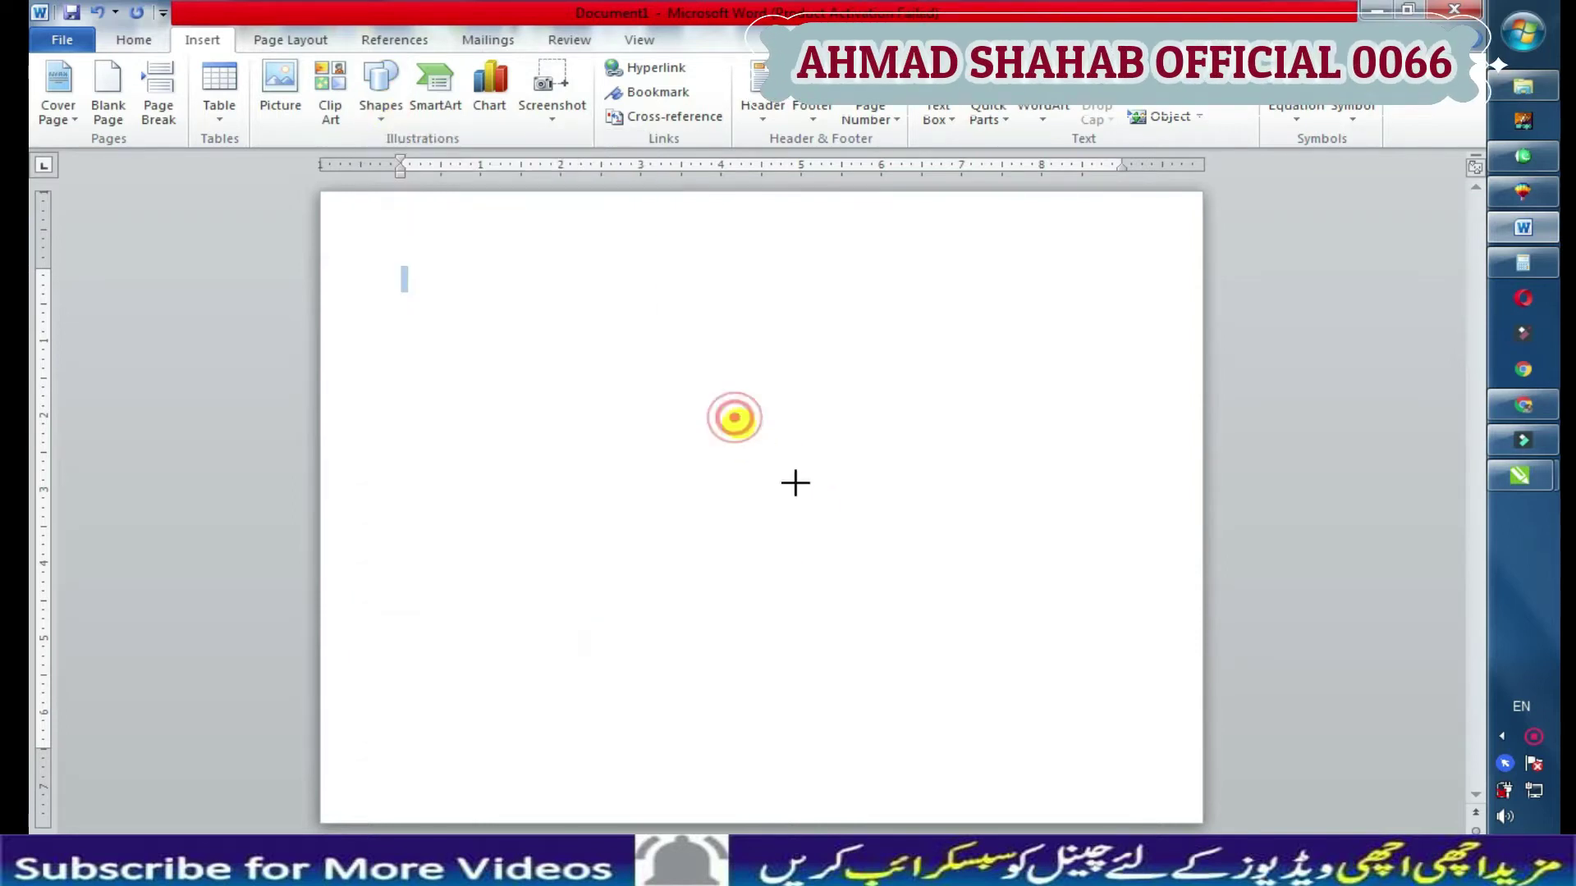
{"action": "left_click_drag", "start_coordinate": [795, 482], "coordinate": [1008, 671]}
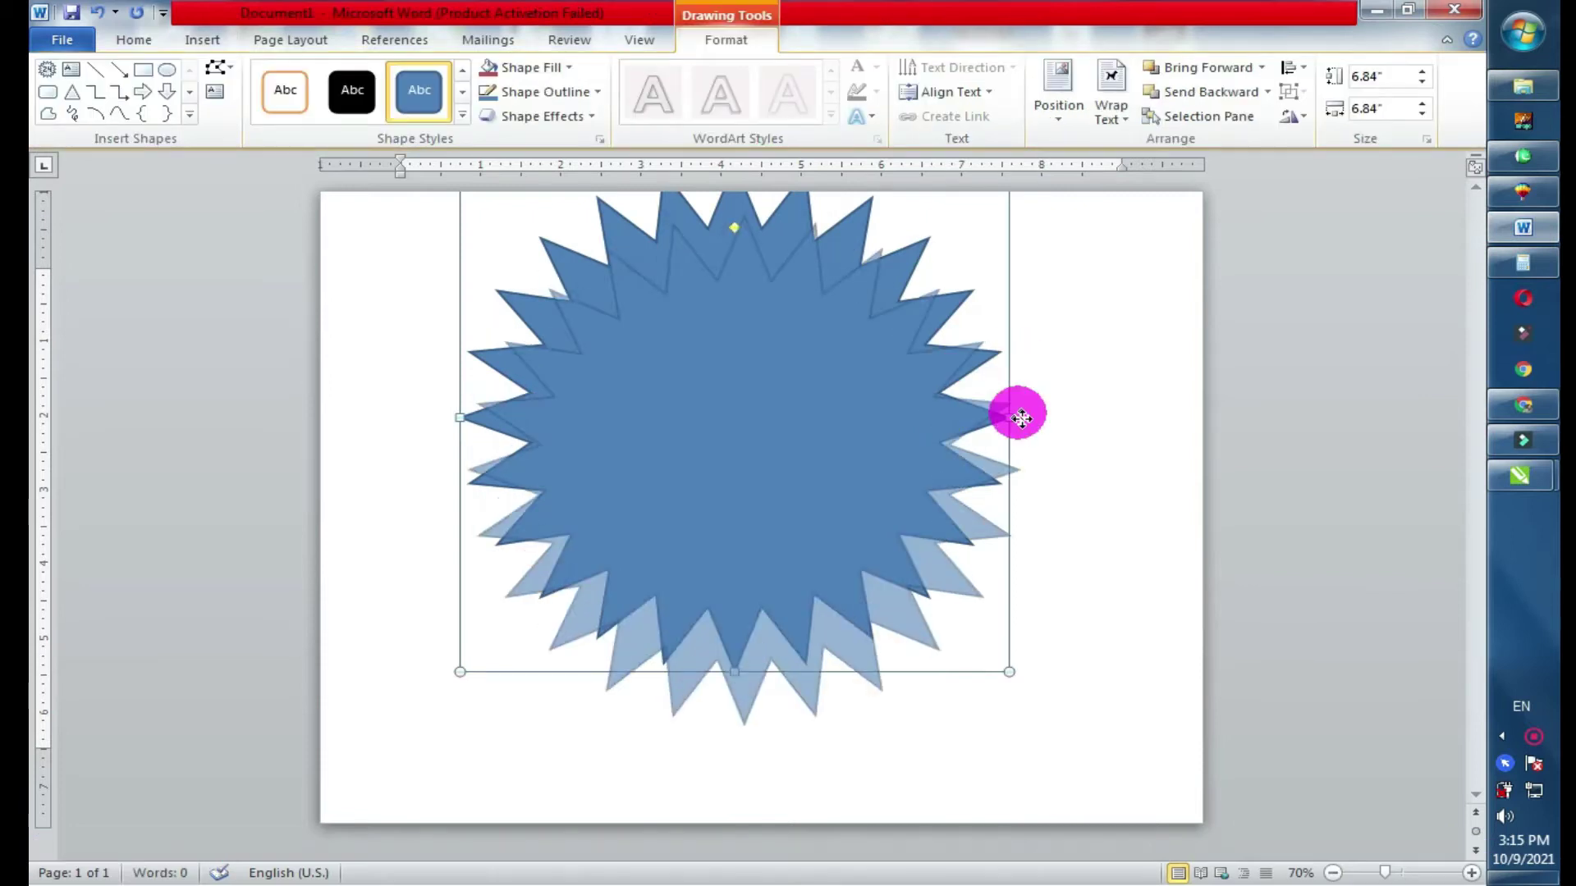
{"action": "left_click_drag", "start_coordinate": [1014, 398], "coordinate": [1025, 420]}
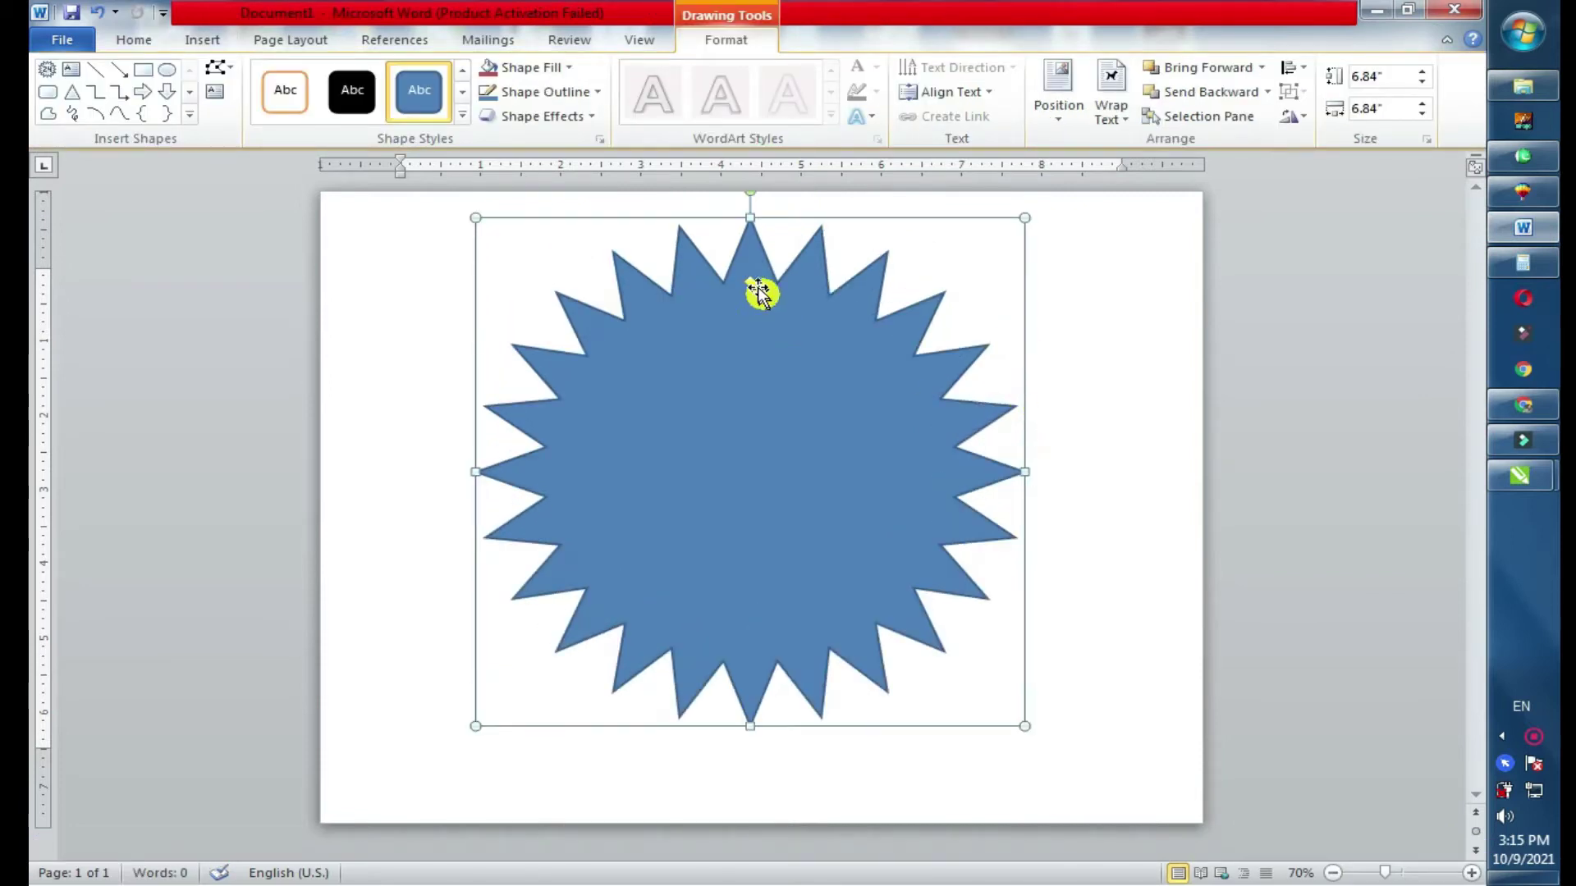
{"action": "left_click_drag", "start_coordinate": [753, 283], "coordinate": [754, 271]}
Draw a large oval over the star and align it center and middle with the star
{"action": "left_click", "coordinate": [168, 72]}
{"action": "left_click_drag", "start_coordinate": [758, 429], "coordinate": [977, 632]}
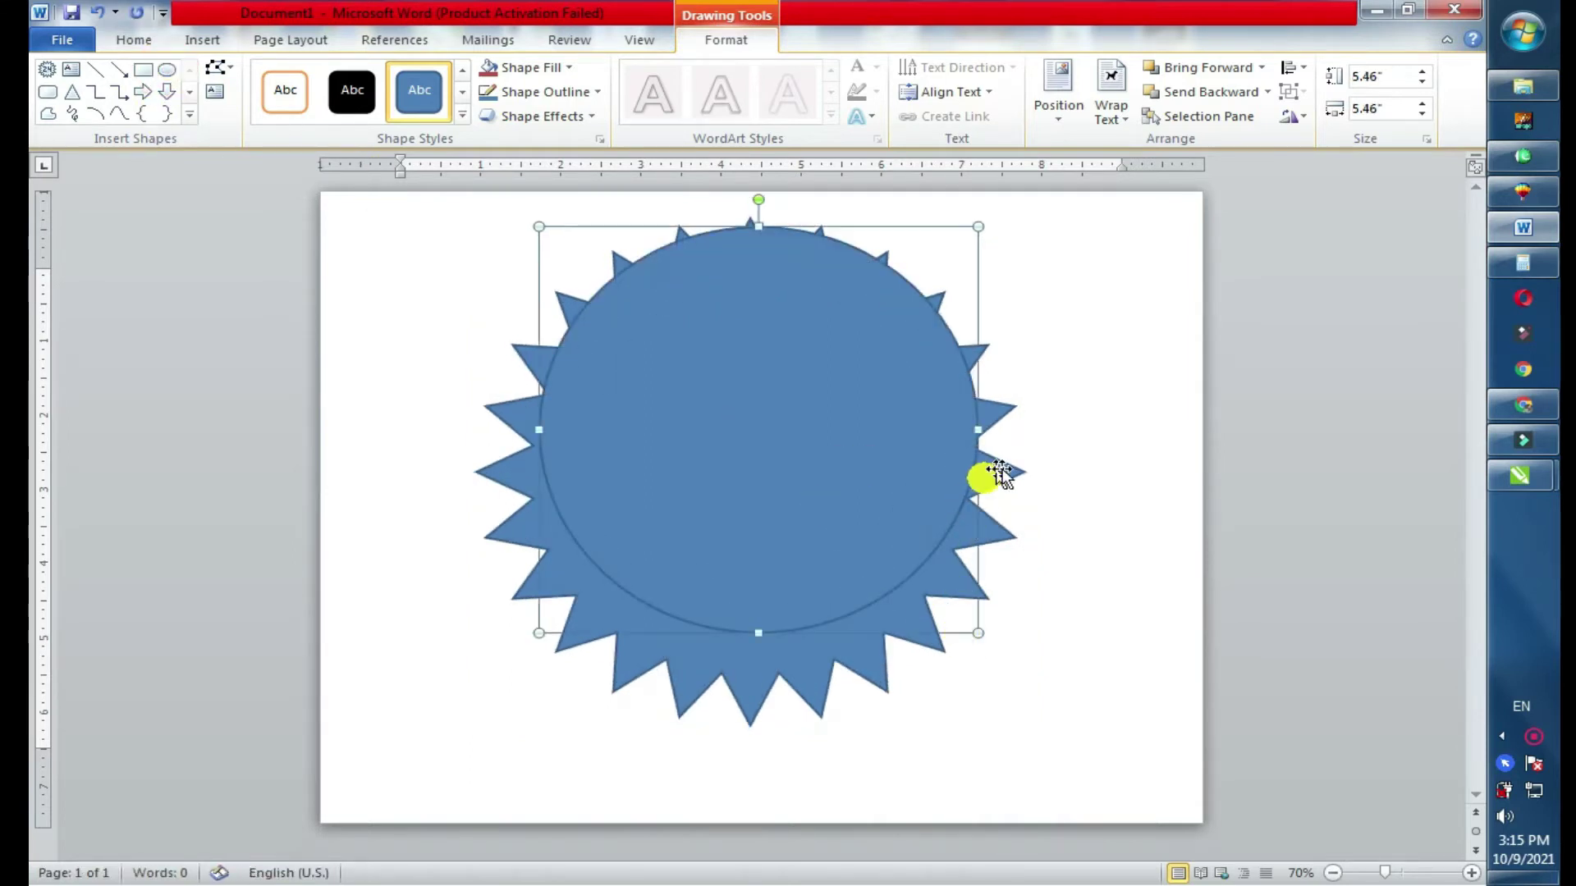
{"action": "left_click", "coordinate": [1010, 472], "text": "shift"}
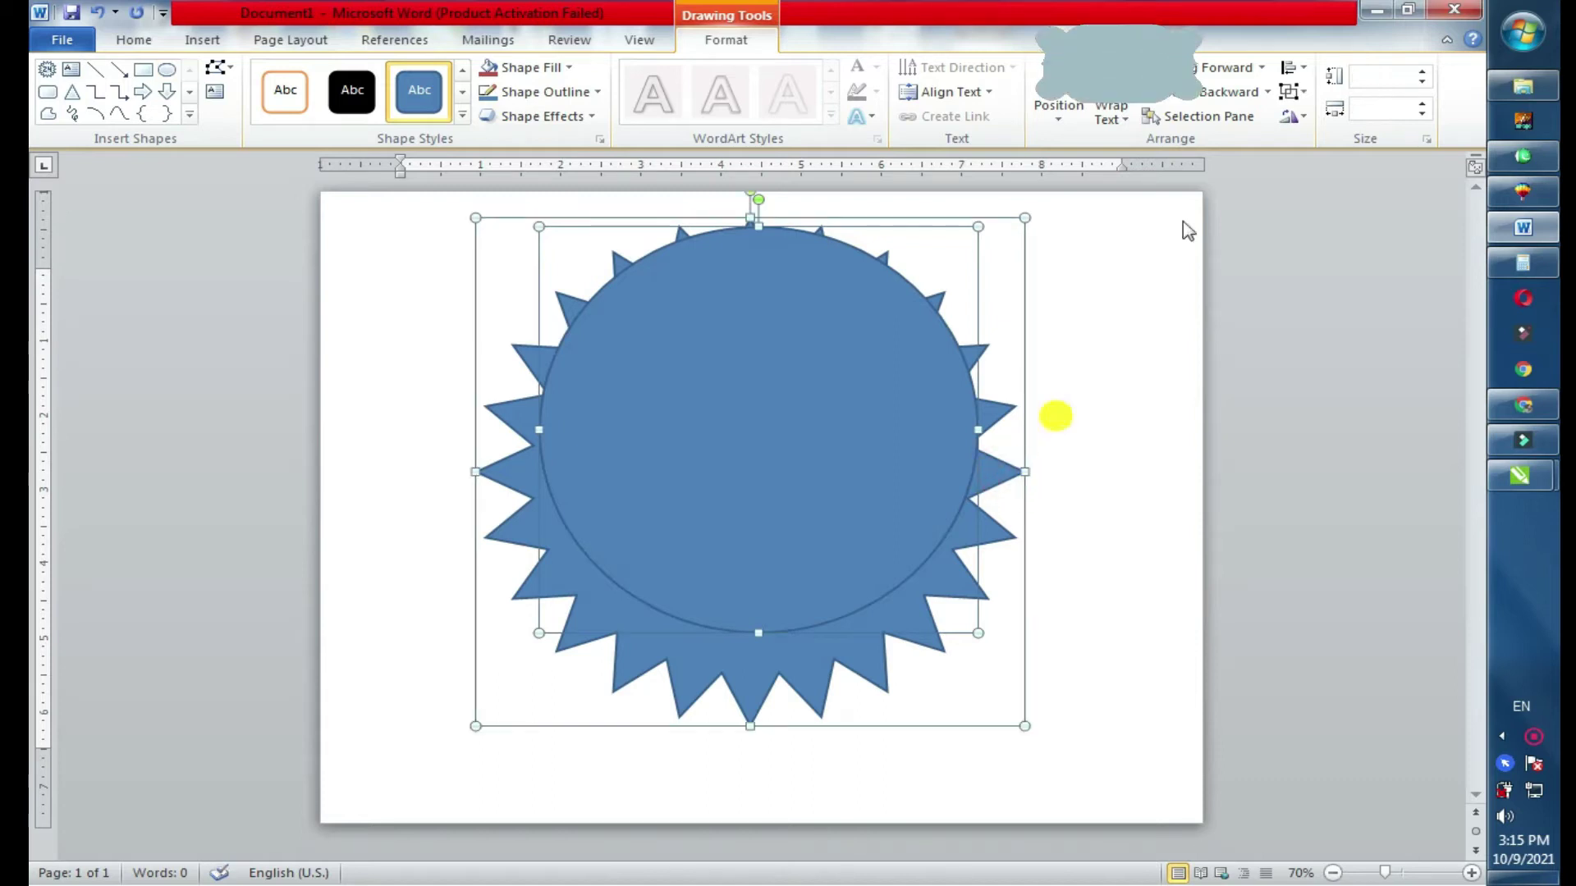
{"action": "left_click", "coordinate": [1290, 67]}
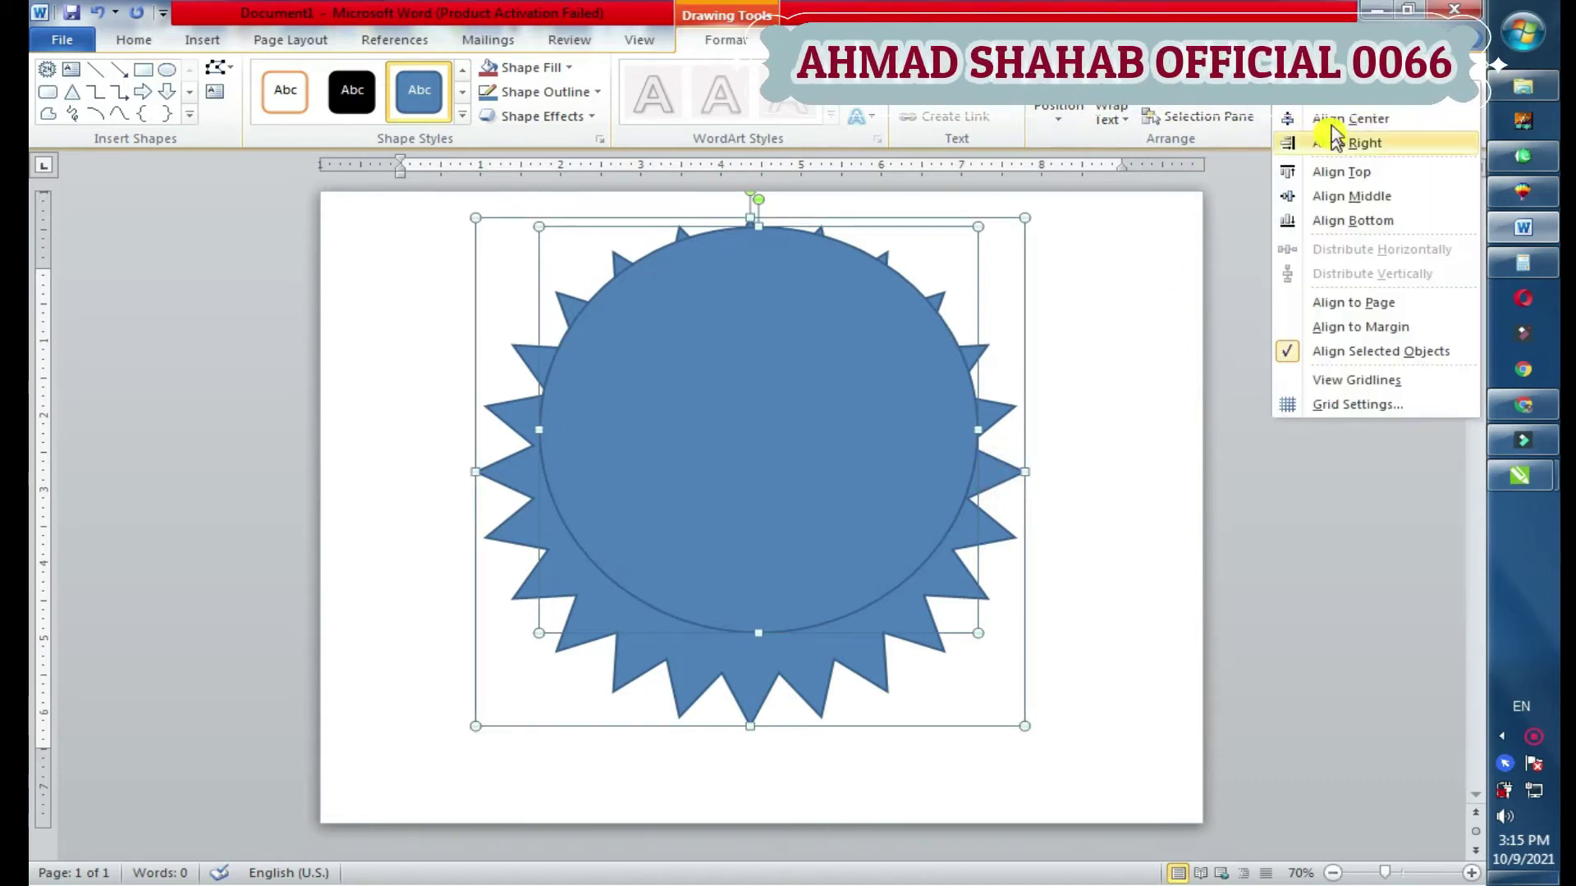
{"action": "left_click", "coordinate": [1324, 119]}
{"action": "left_click", "coordinate": [1290, 67]}
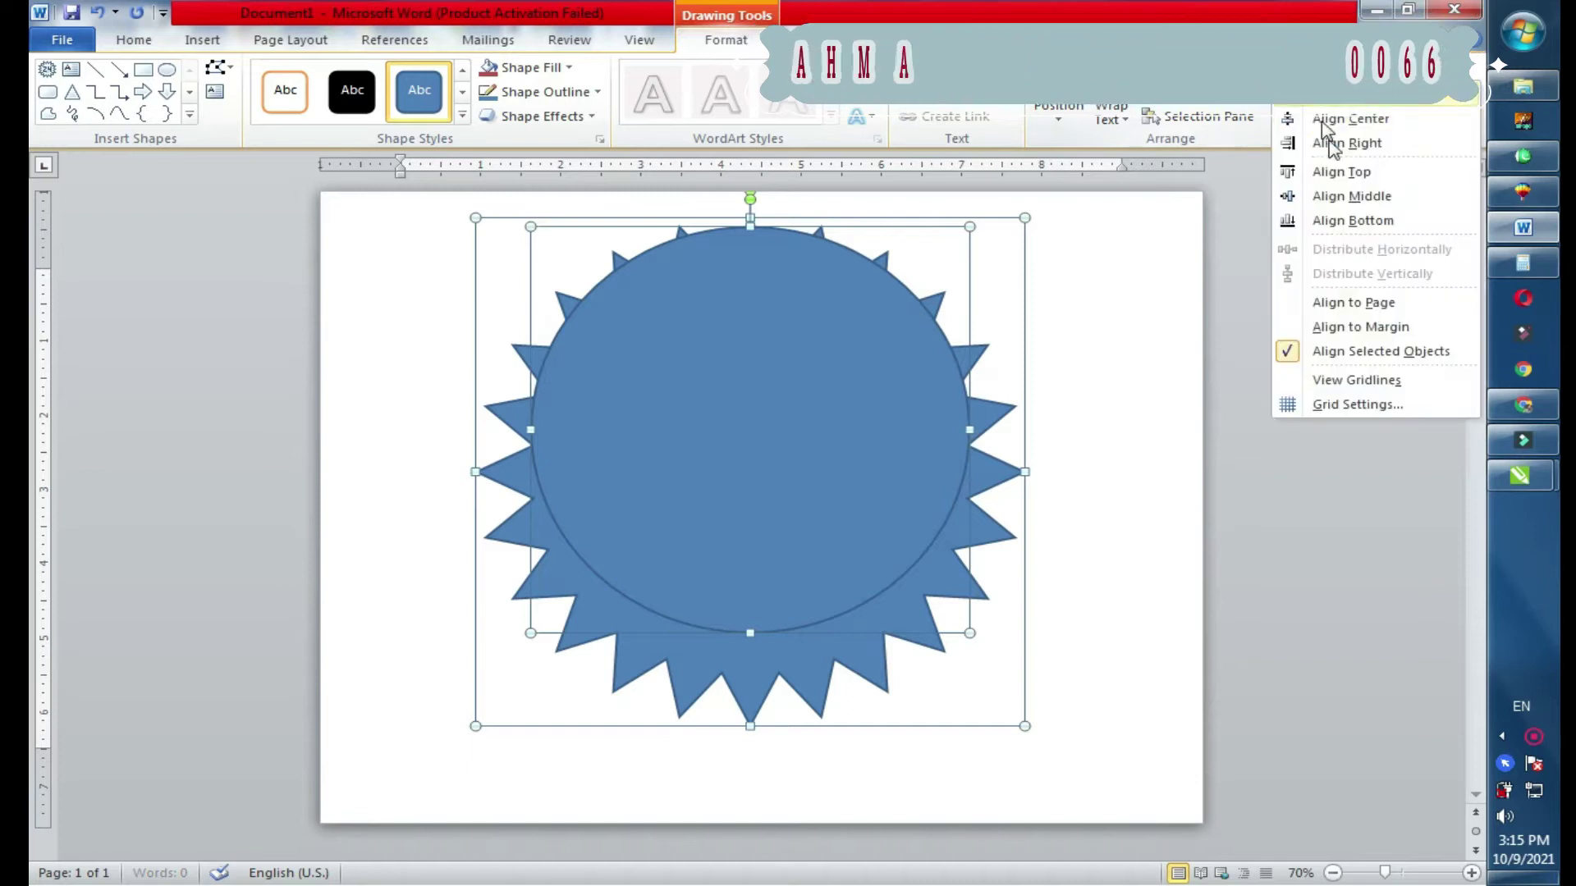
{"action": "left_click", "coordinate": [1340, 195]}
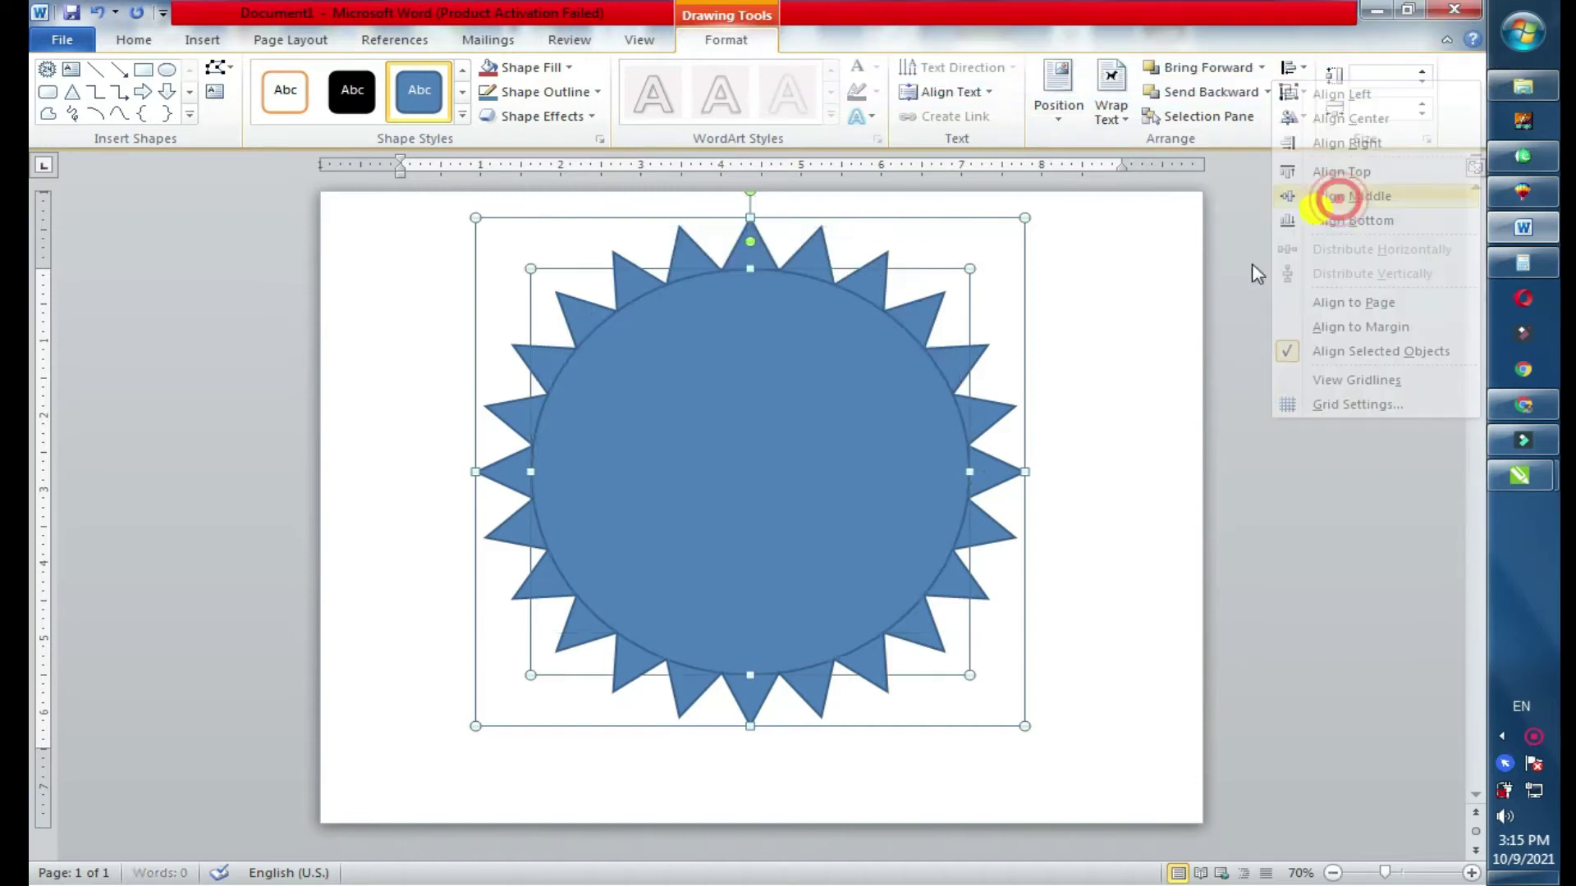
Give the circle a white fill style with no visible outline
{"action": "left_click", "coordinate": [873, 365]}
{"action": "left_click", "coordinate": [288, 115]}
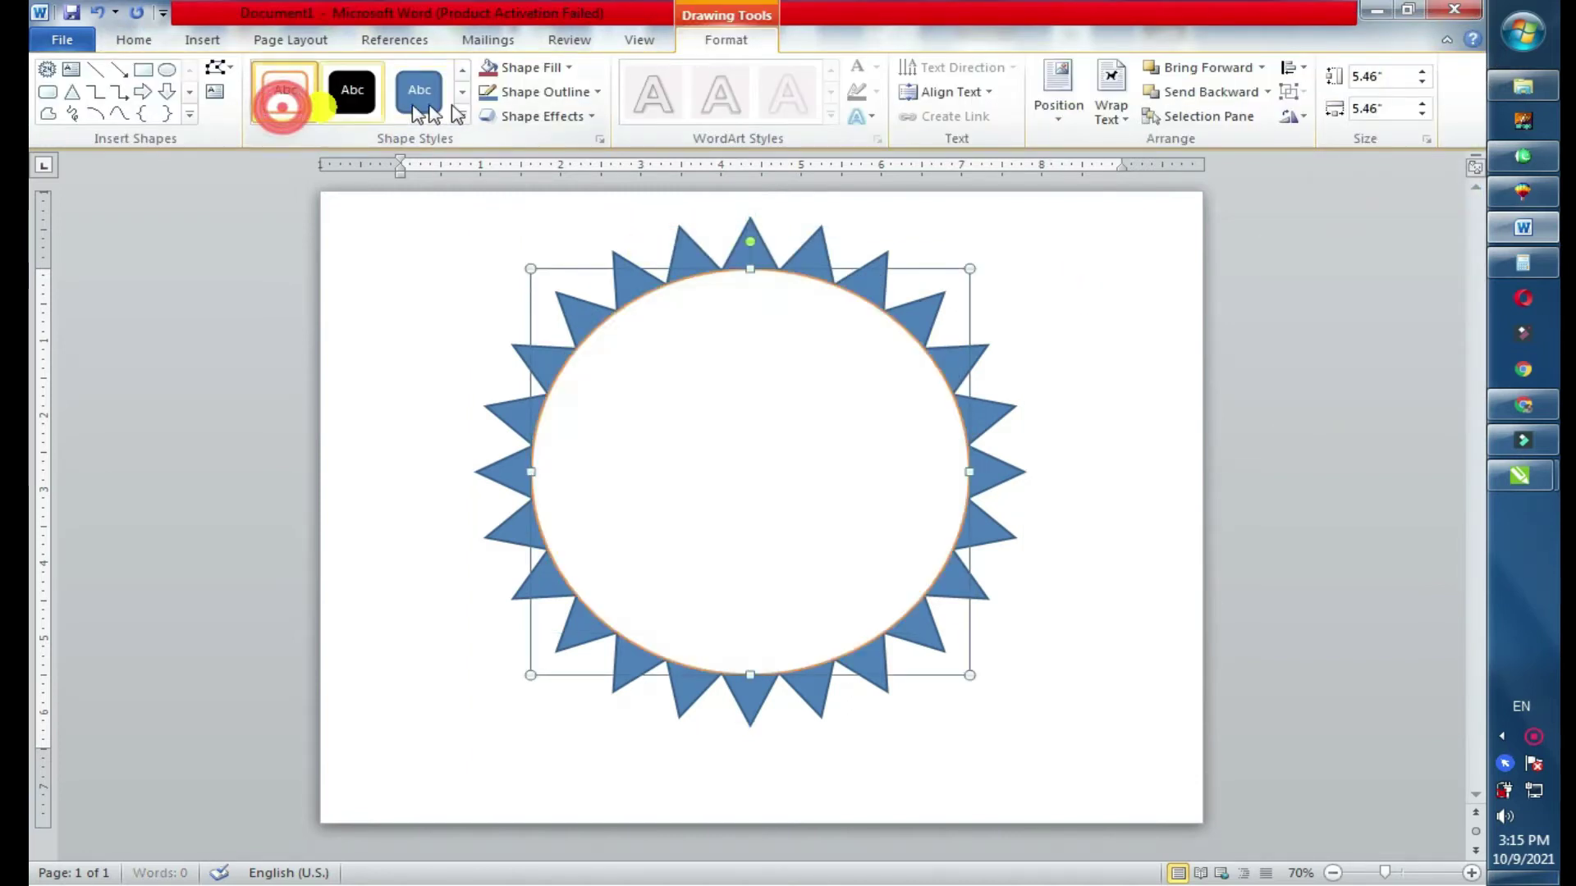
{"action": "left_click", "coordinate": [575, 69]}
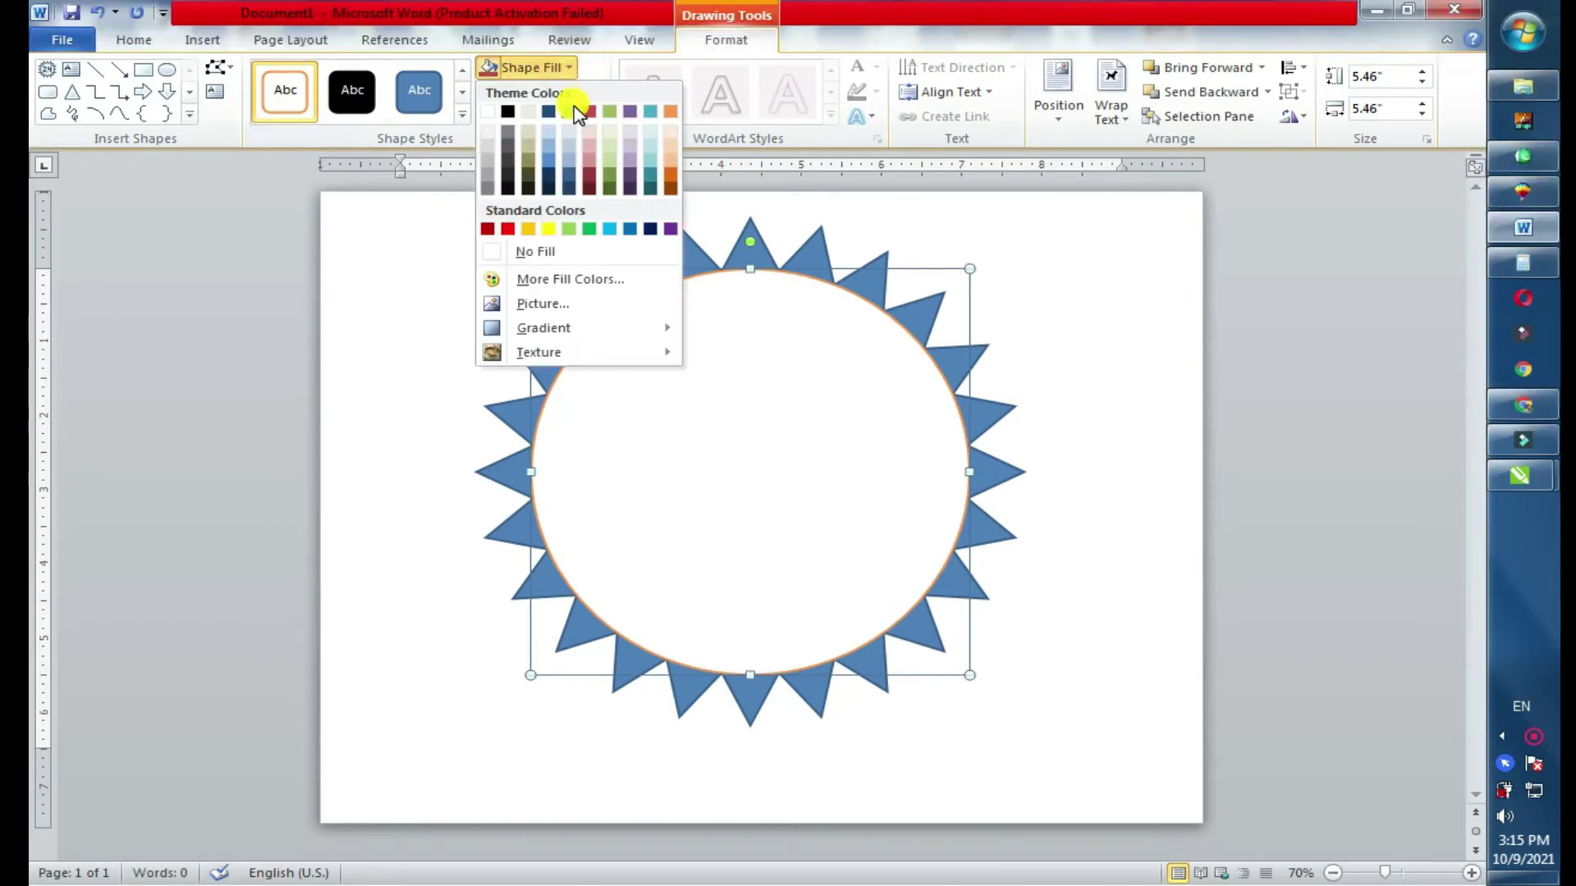
{"action": "left_click", "coordinate": [523, 69]}
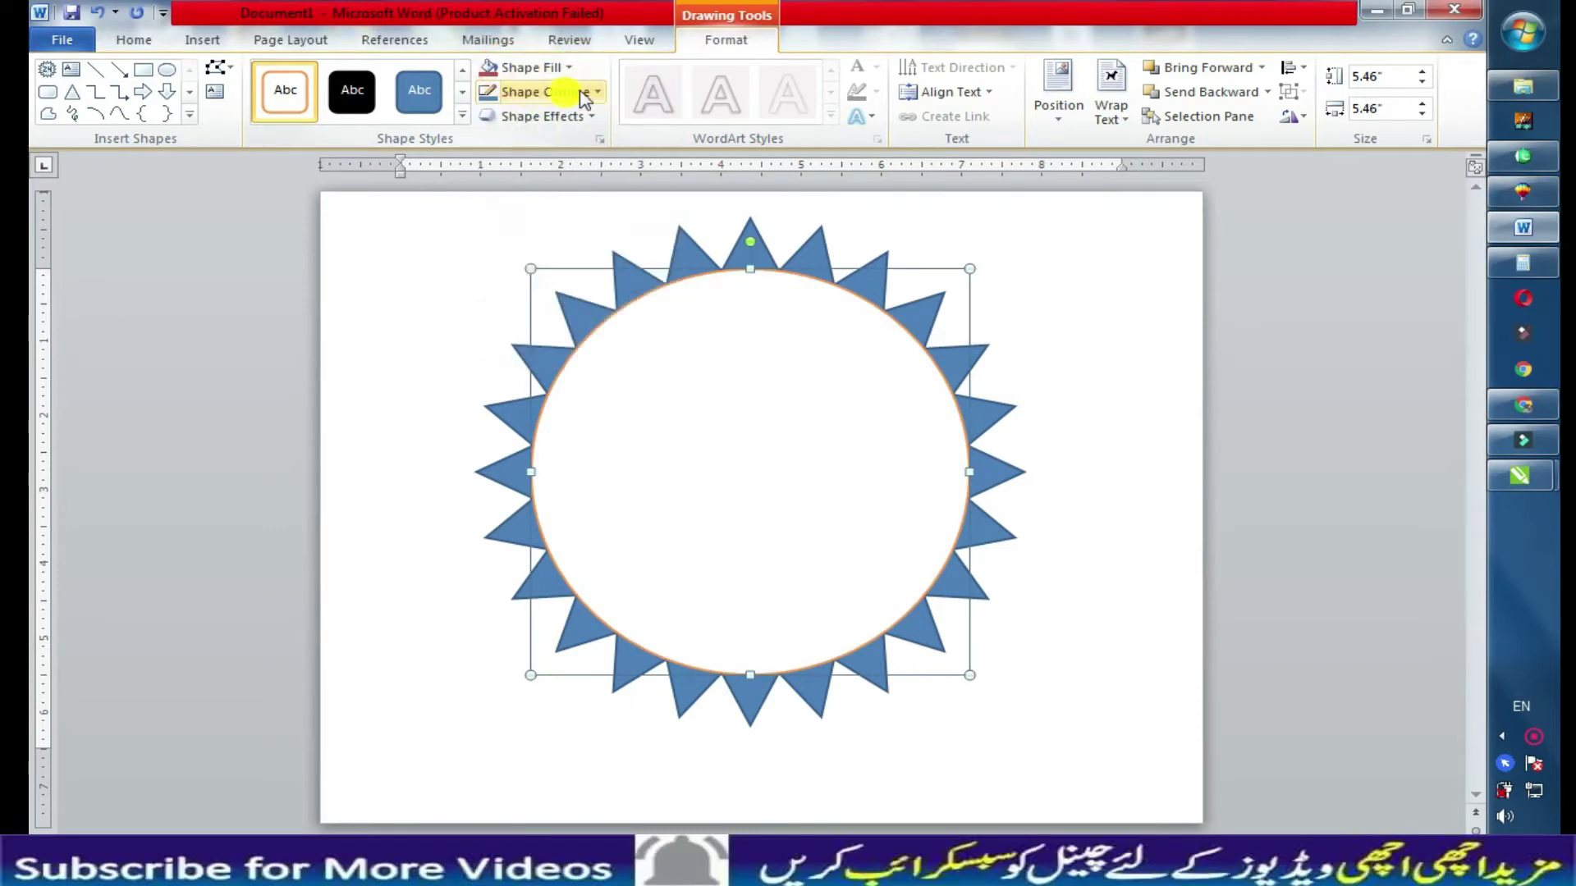
{"action": "left_click", "coordinate": [489, 92]}
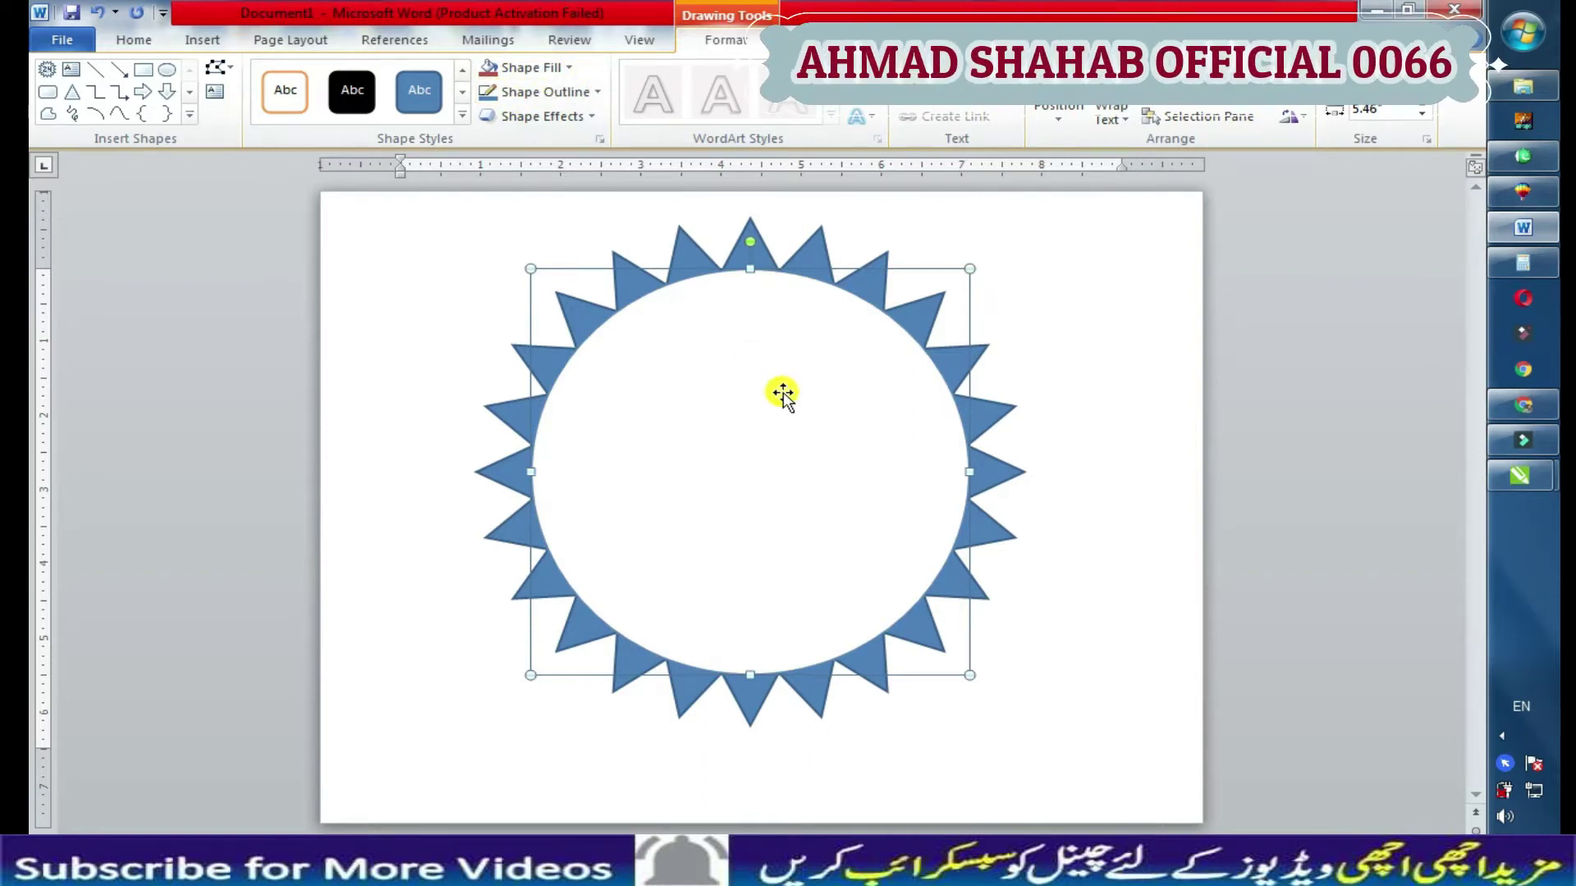
{"action": "left_click", "coordinate": [547, 92]}
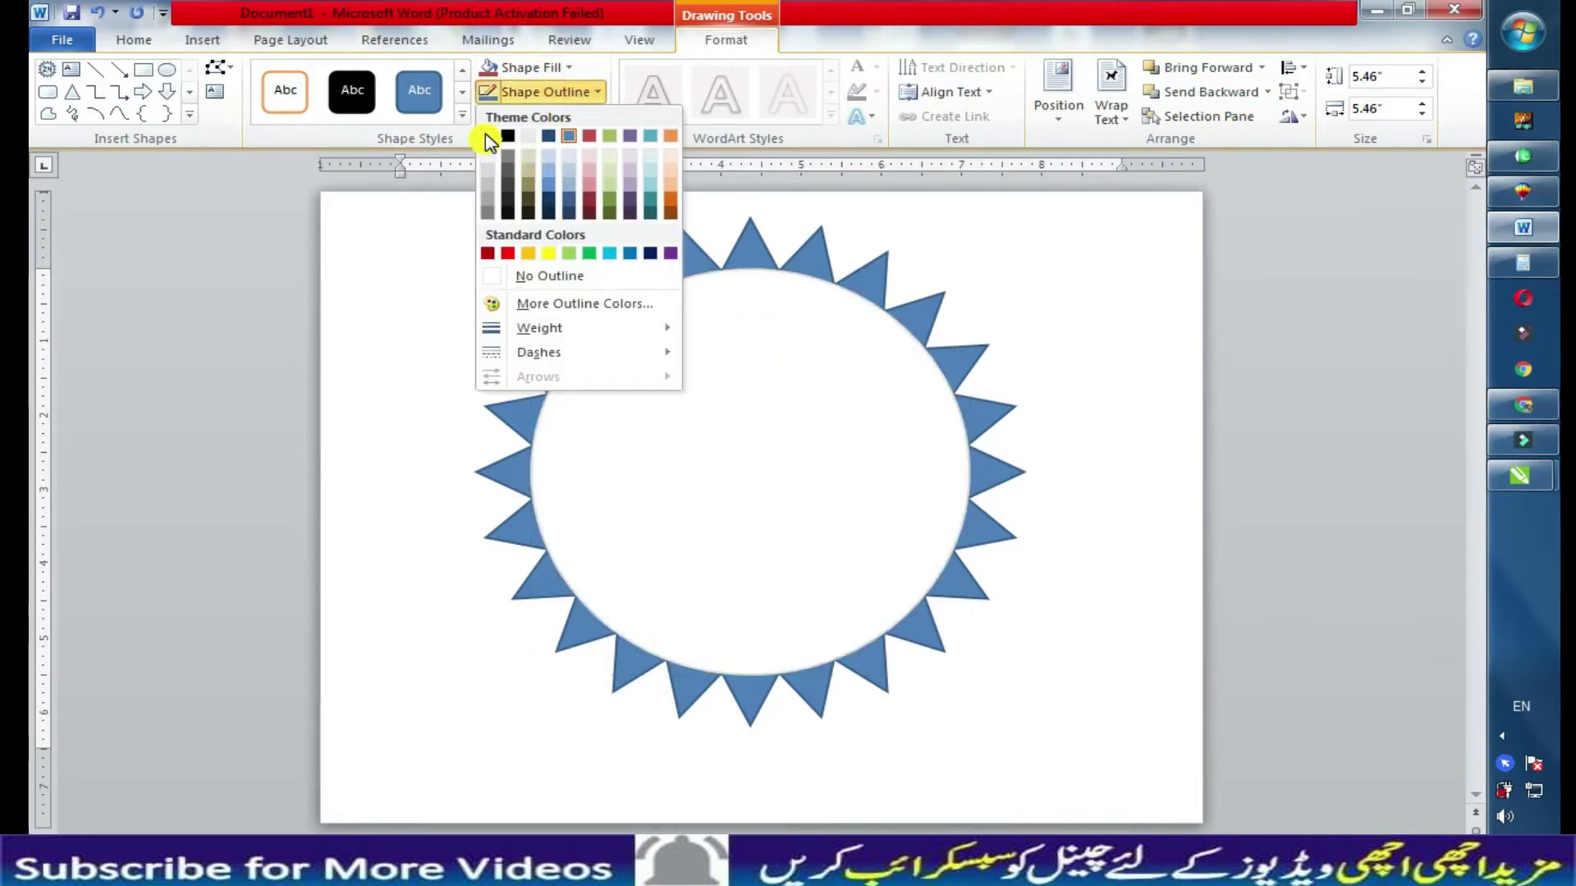
{"action": "left_click", "coordinate": [482, 130]}
{"action": "left_click", "coordinate": [841, 389]}
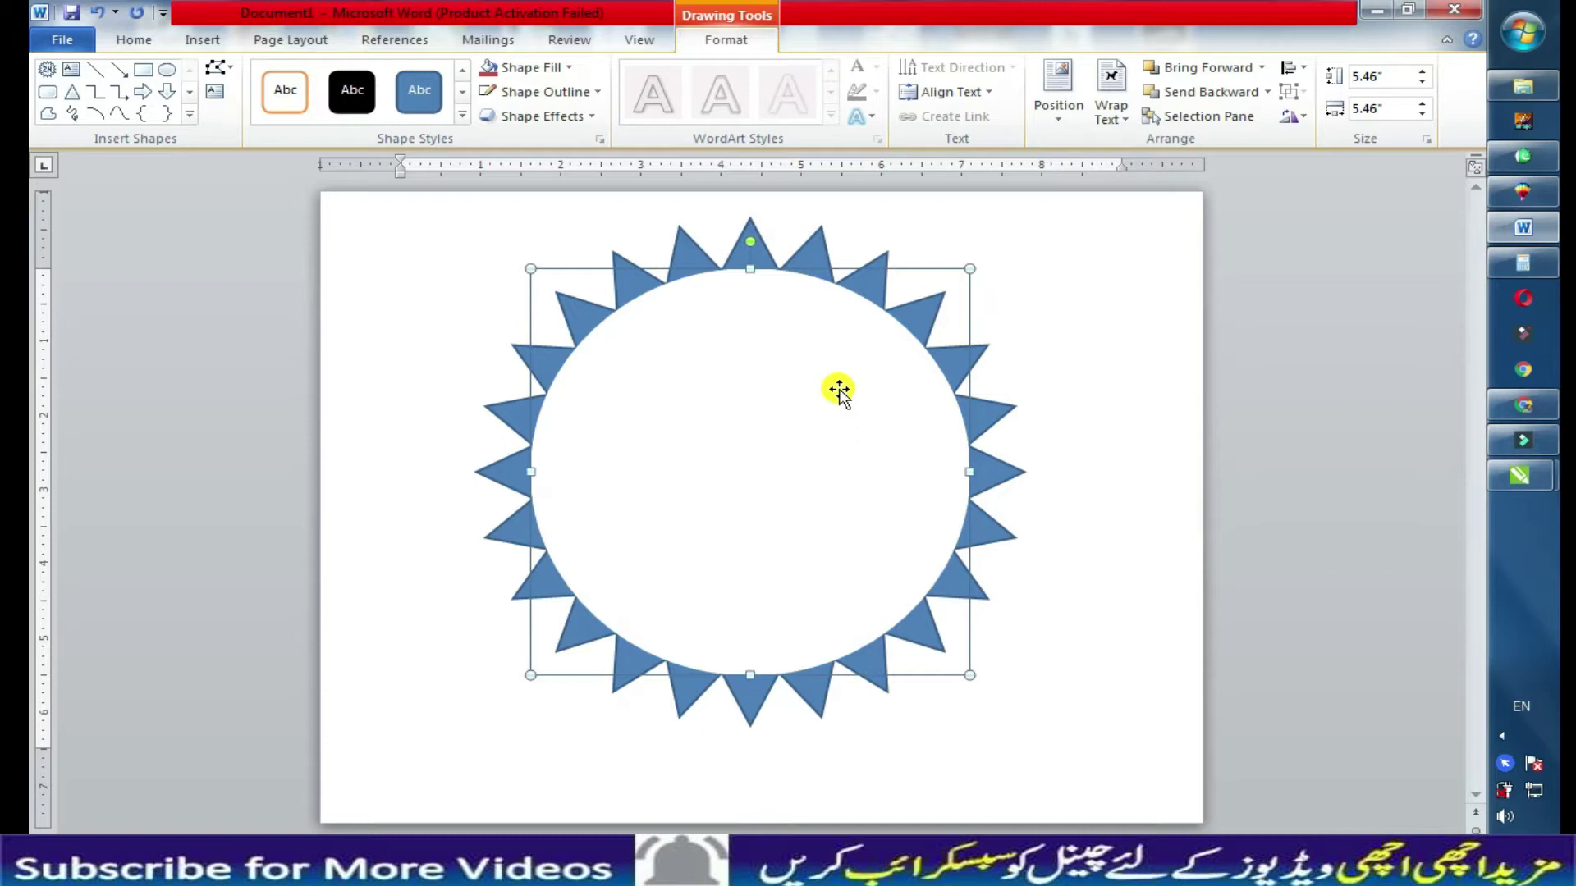
Copy and paste the white circle, apply the orange-outline style, and shrink it slightly
{"action": "right_click", "coordinate": [887, 376]}
{"action": "left_click", "coordinate": [922, 405]}
{"action": "right_click", "coordinate": [1077, 293]}
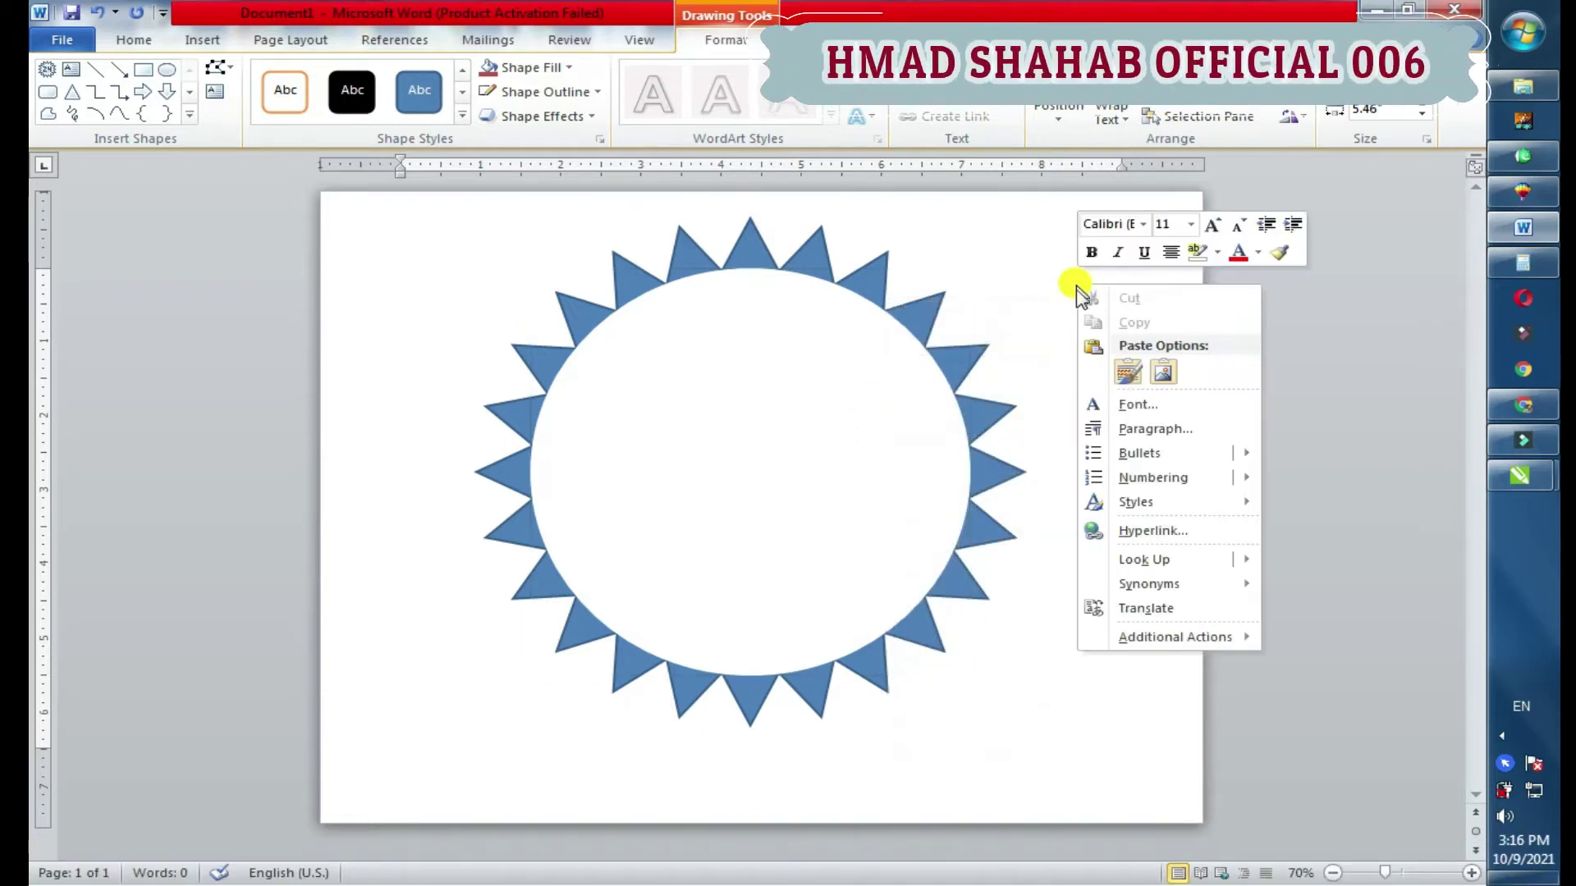
{"action": "left_click", "coordinate": [1124, 372]}
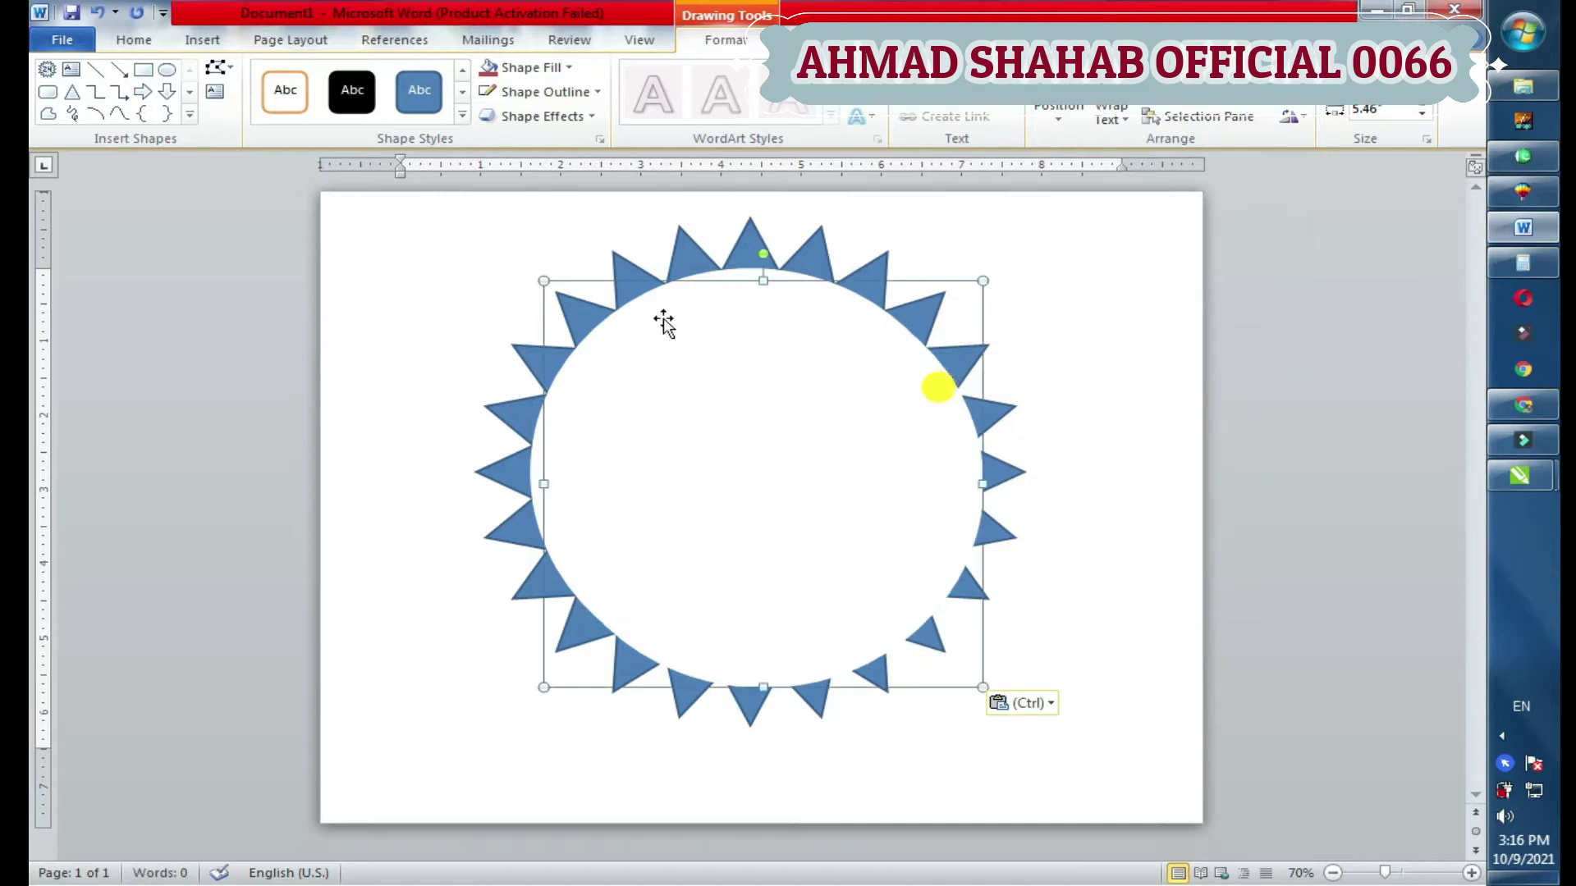
{"action": "left_click", "coordinate": [280, 111]}
{"action": "left_click_drag", "start_coordinate": [983, 281], "coordinate": [971, 295]}
Align the orange circle center and middle with the star
{"action": "left_click", "coordinate": [831, 284], "text": "shift"}
{"action": "left_click", "coordinate": [1296, 69]}
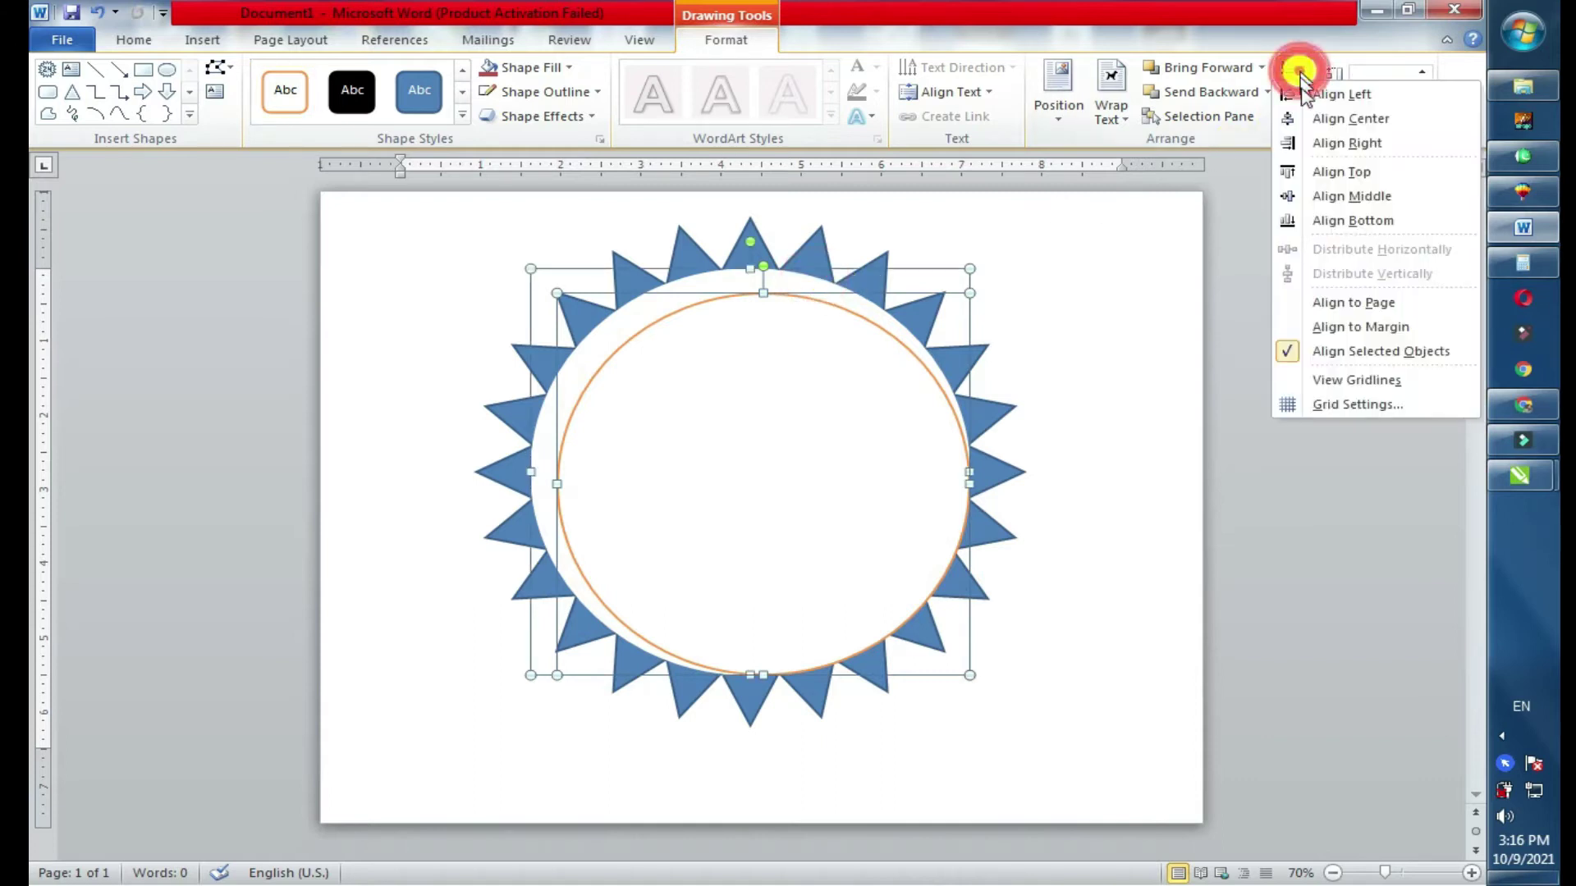
{"action": "left_click", "coordinate": [1326, 117]}
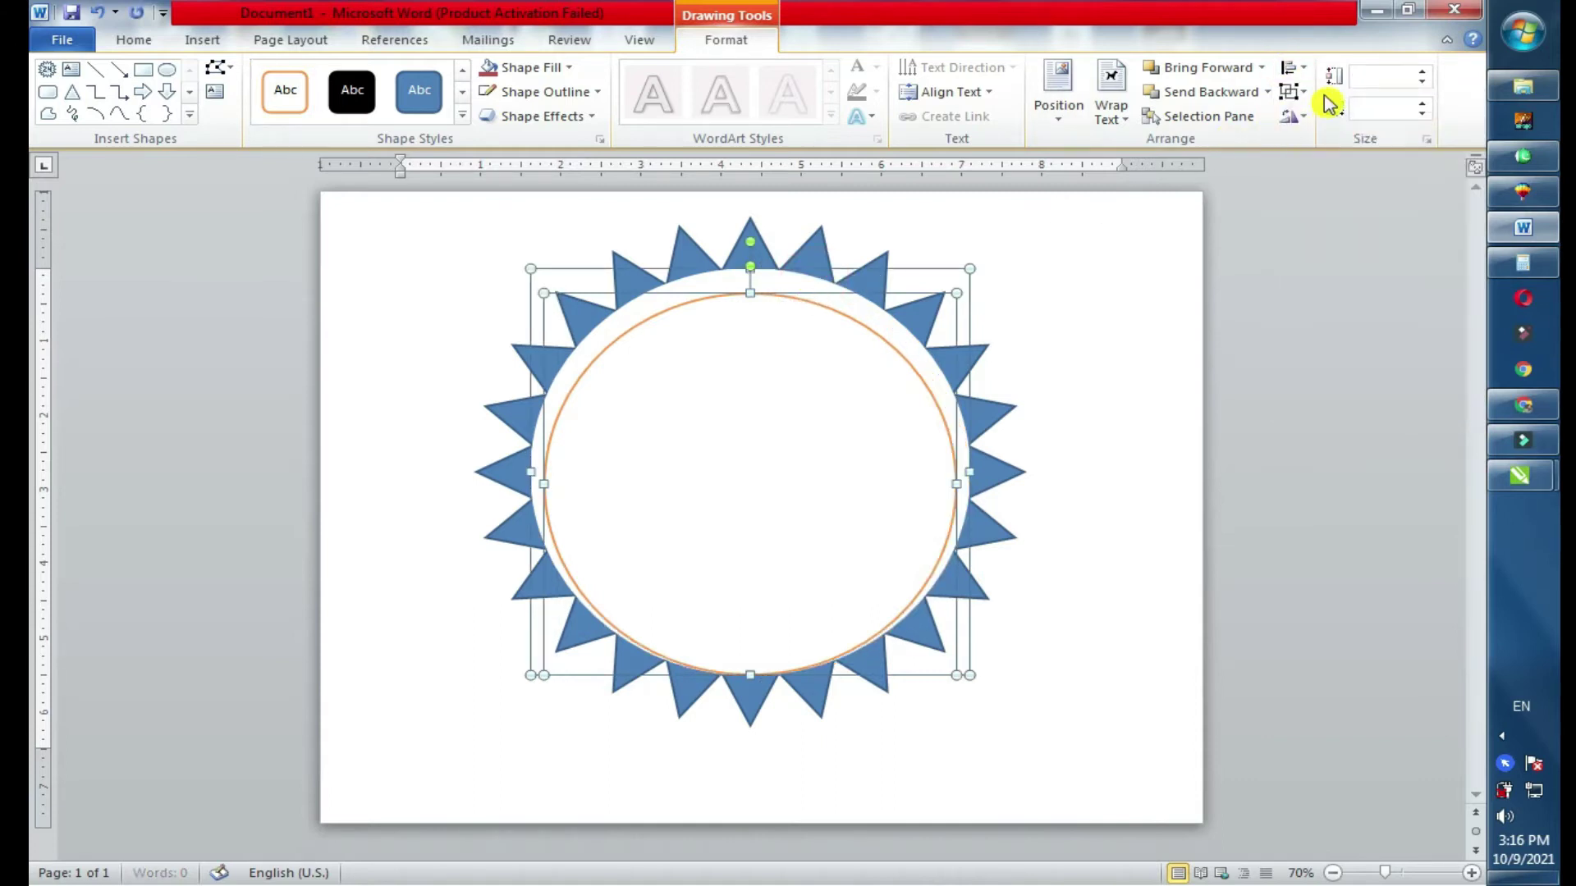
{"action": "left_click", "coordinate": [1296, 73]}
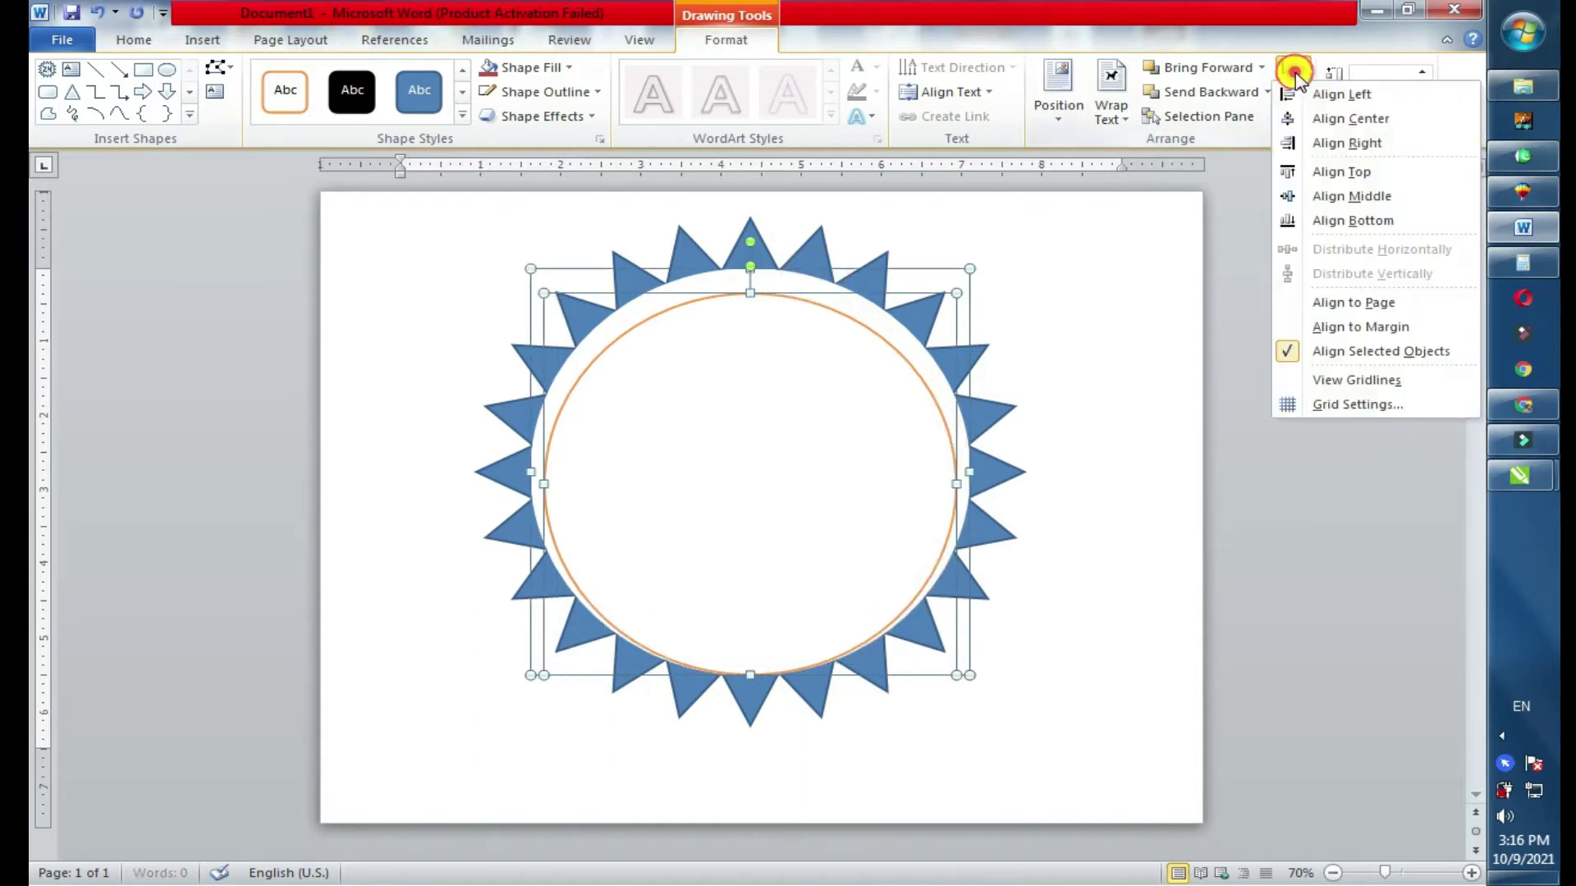
{"action": "left_click", "coordinate": [1305, 193]}
Thicken the orange circle's outline to 4½ pt and copy the circle
{"action": "left_click", "coordinate": [738, 398]}
{"action": "left_click", "coordinate": [745, 394]}
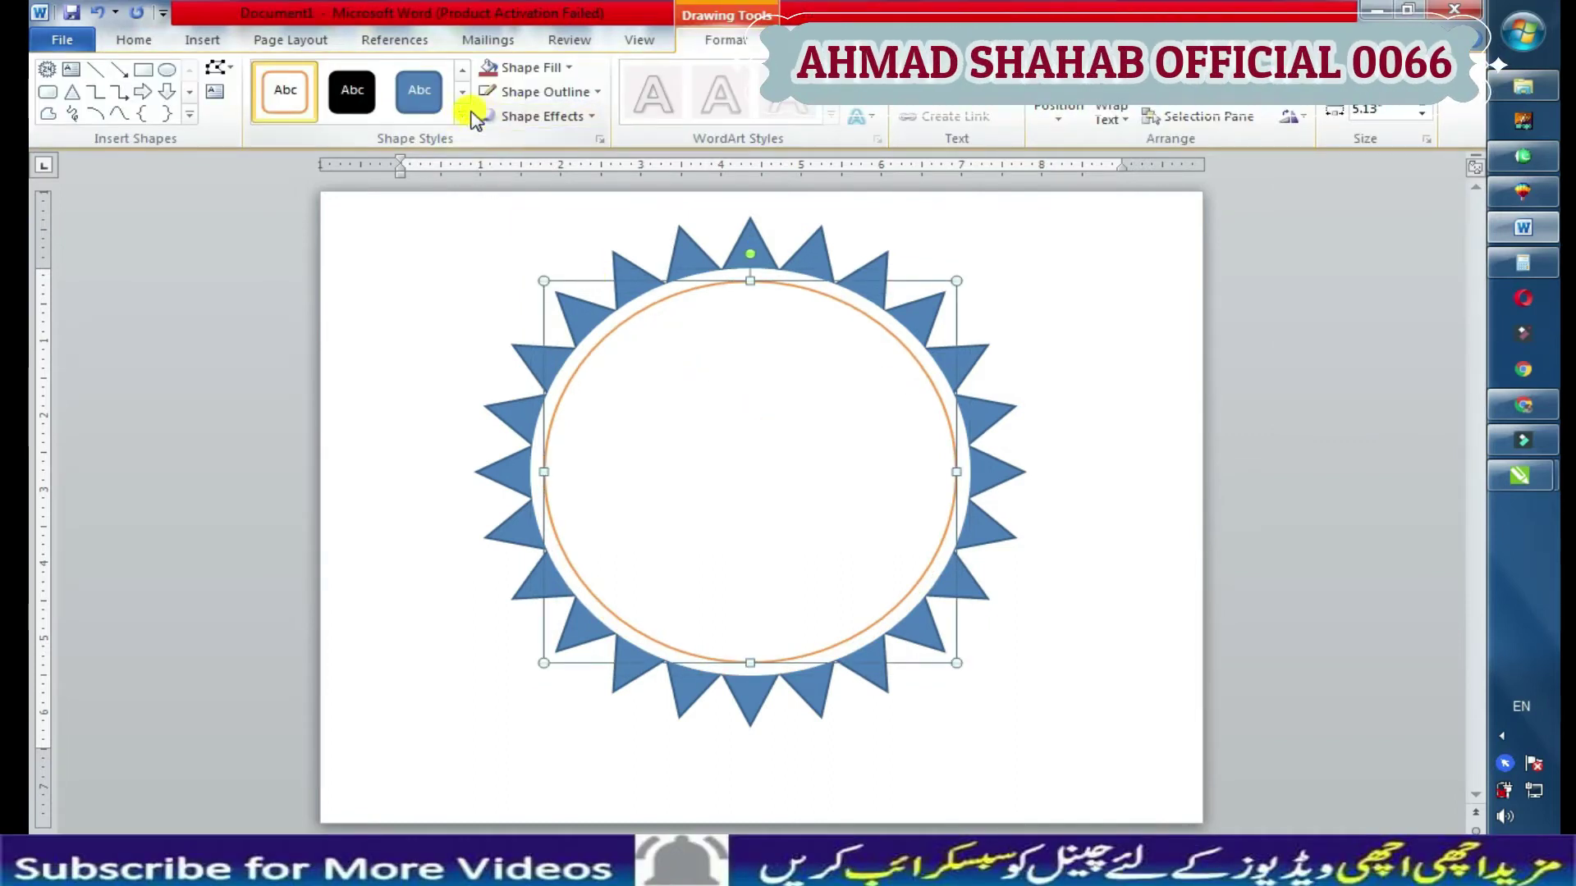
{"action": "left_click", "coordinate": [597, 92]}
{"action": "mouse_move", "coordinate": [539, 328]}
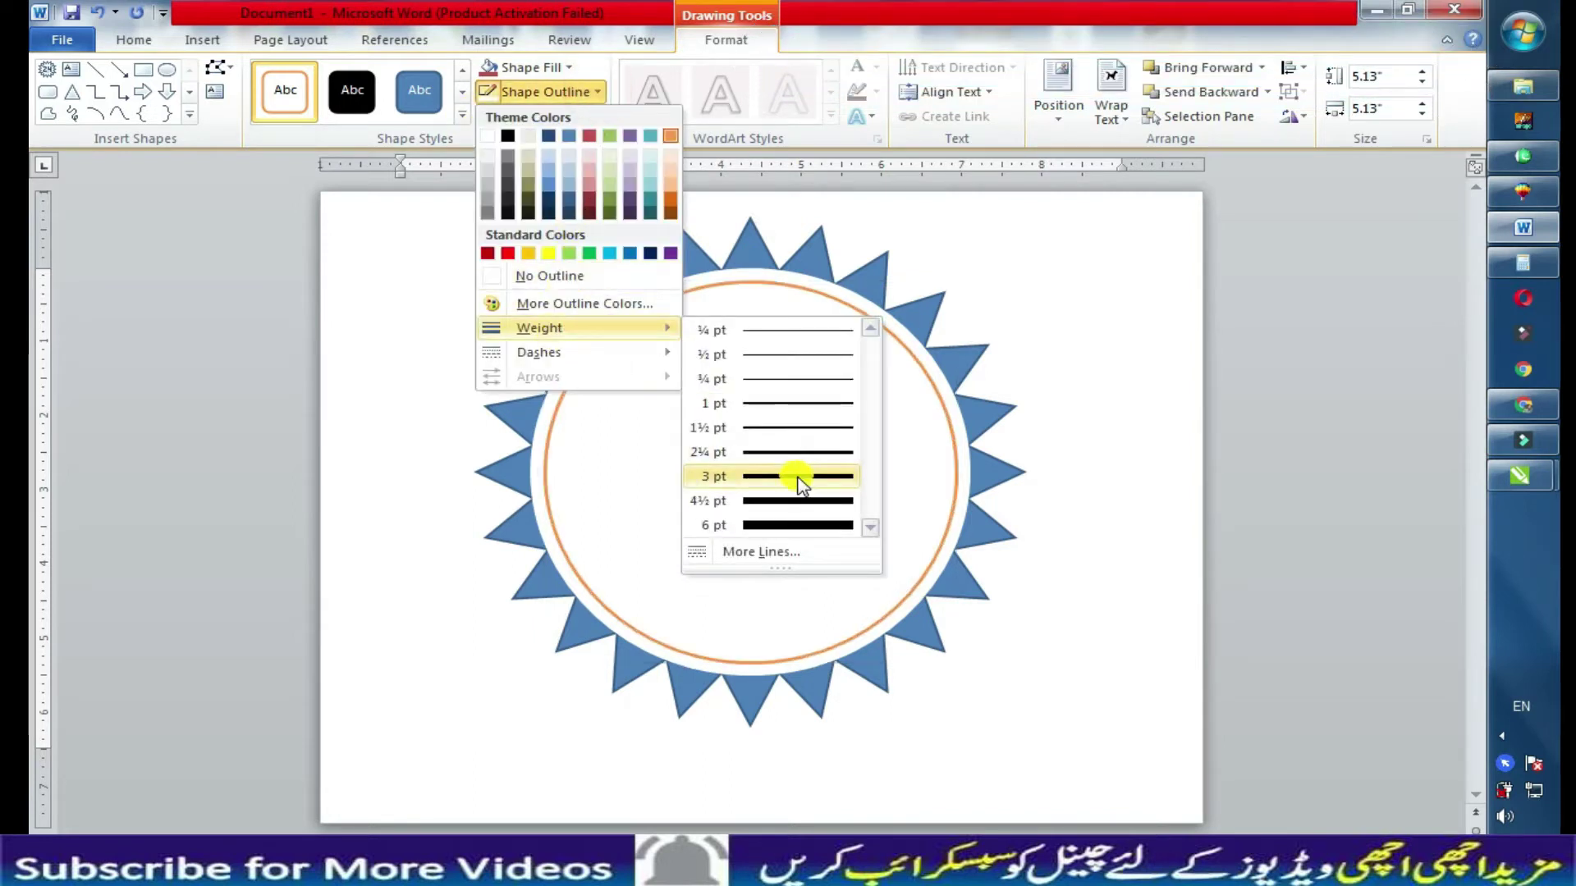
{"action": "left_click", "coordinate": [792, 501]}
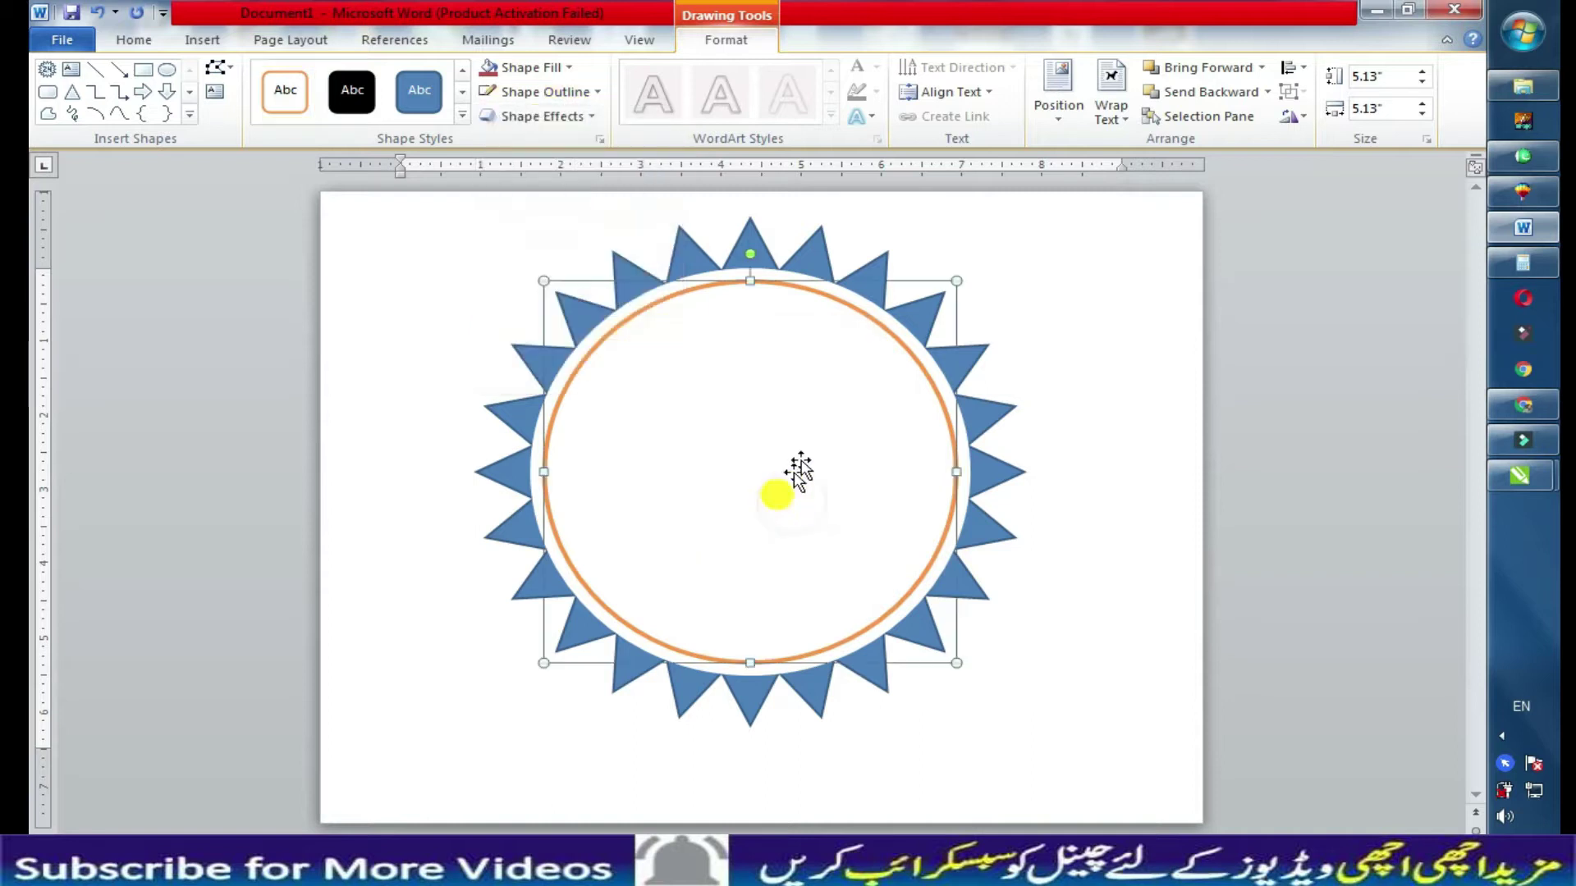
{"action": "right_click", "coordinate": [870, 367]}
{"action": "left_click", "coordinate": [919, 378]}
Paste a smaller duplicate circle and centre it within the orange ring
{"action": "right_click", "coordinate": [1087, 306]}
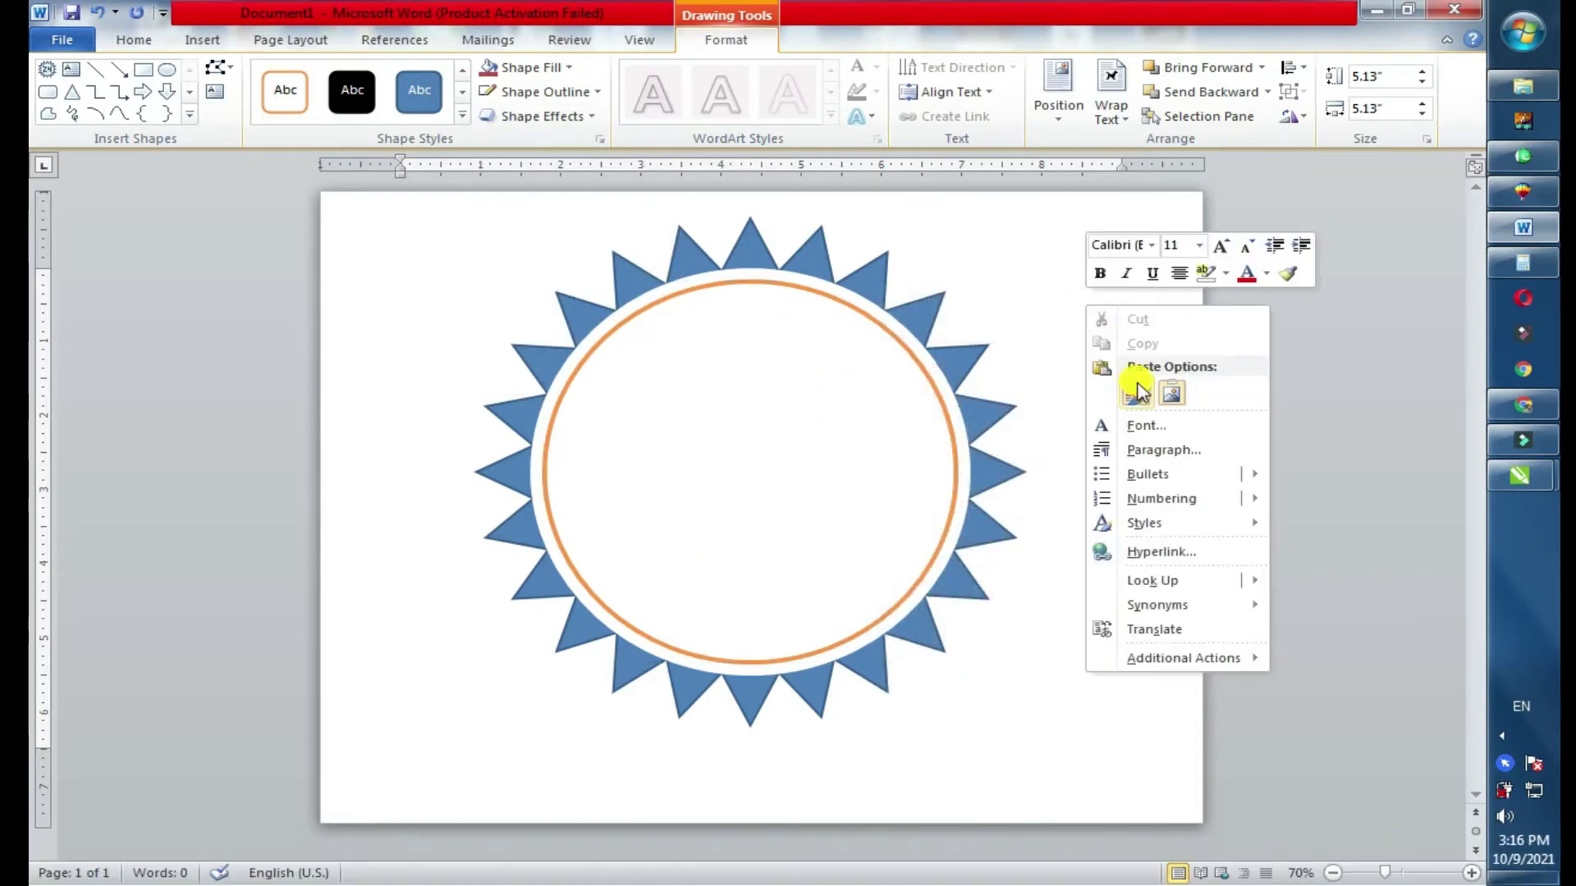
{"action": "left_click", "coordinate": [1137, 387]}
{"action": "left_click_drag", "start_coordinate": [971, 293], "coordinate": [910, 349]}
{"action": "left_click", "coordinate": [826, 316], "text": "shift"}
{"action": "left_click", "coordinate": [1292, 67]}
{"action": "left_click", "coordinate": [1350, 118]}
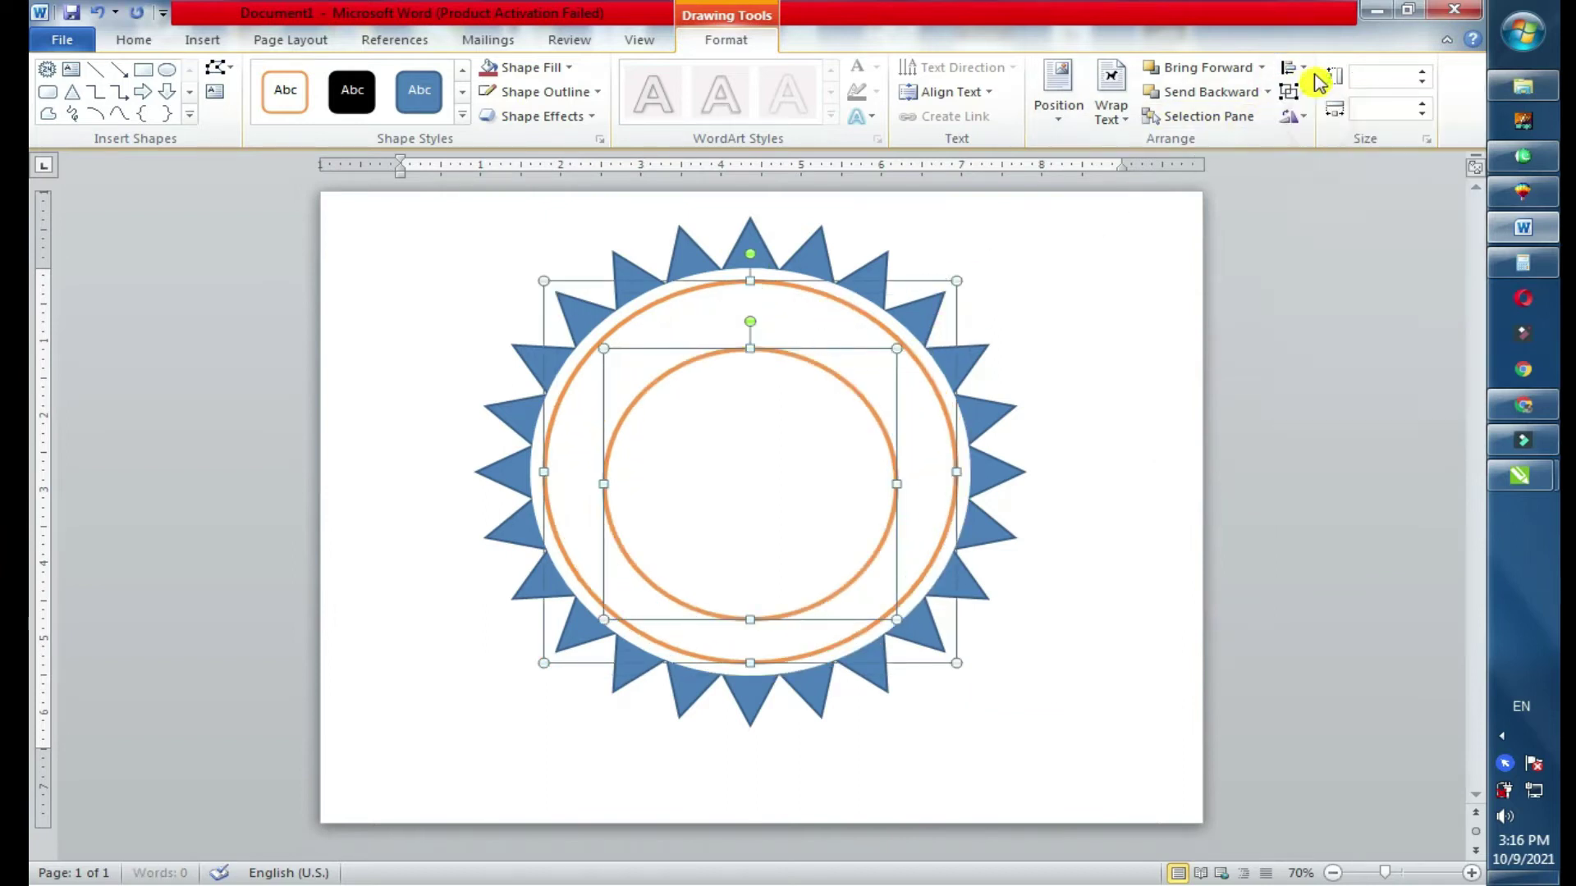
{"action": "left_click", "coordinate": [1293, 67]}
{"action": "left_click", "coordinate": [1350, 196]}
{"action": "left_click_drag", "start_coordinate": [897, 336], "coordinate": [902, 326]}
Change both inner circle outlines to a blue theme colour
{"action": "left_click", "coordinate": [743, 281], "text": "shift"}
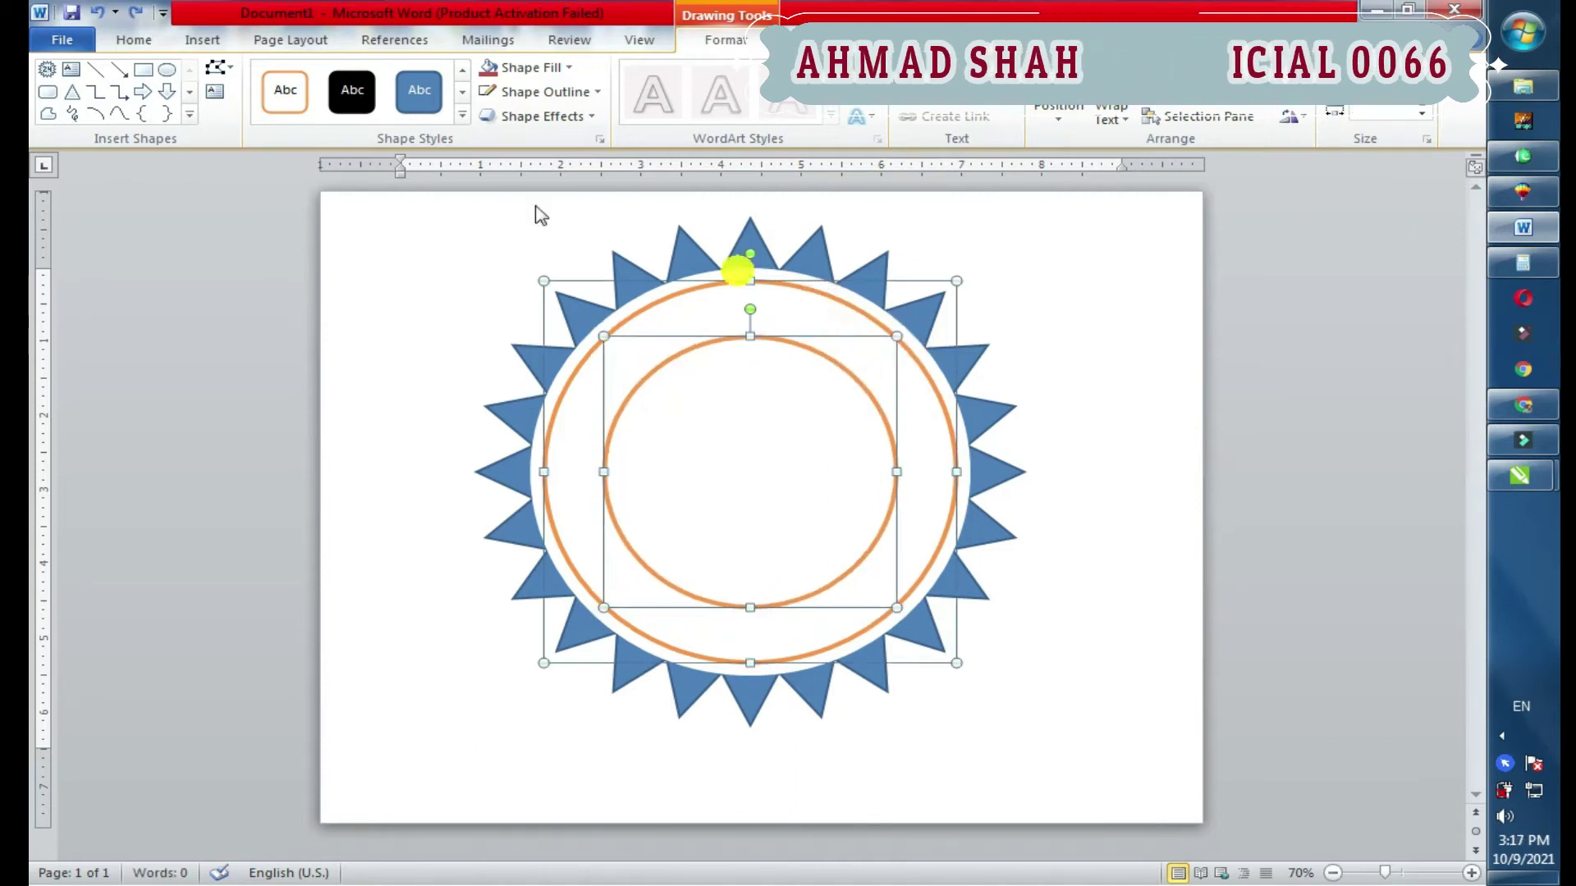
{"action": "left_click", "coordinate": [591, 97]}
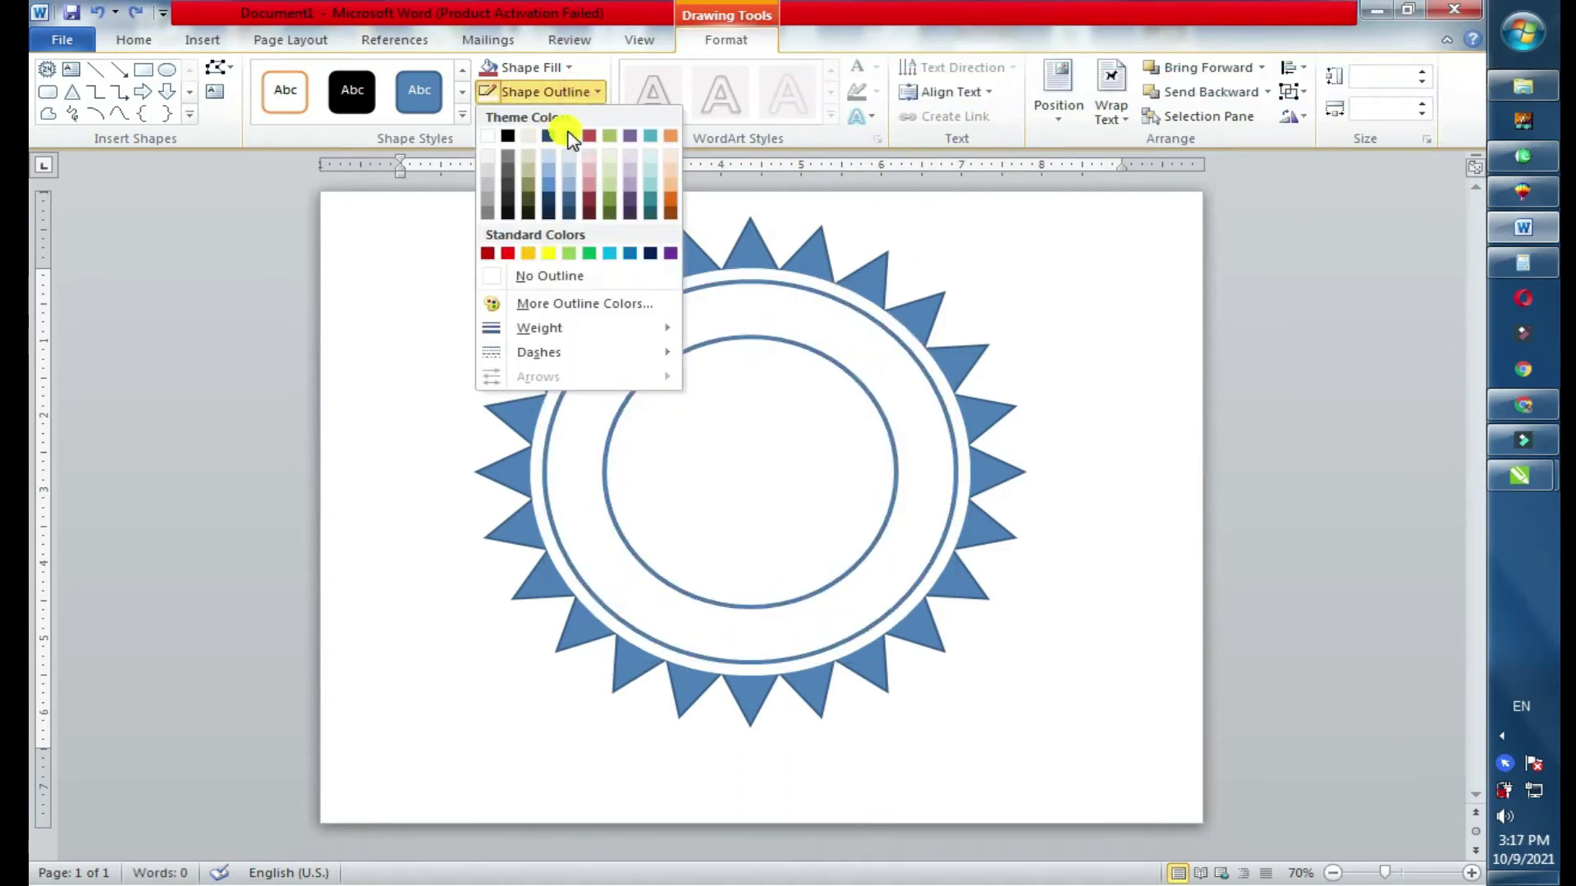
{"action": "left_click", "coordinate": [568, 126]}
{"action": "left_click", "coordinate": [1056, 397]}
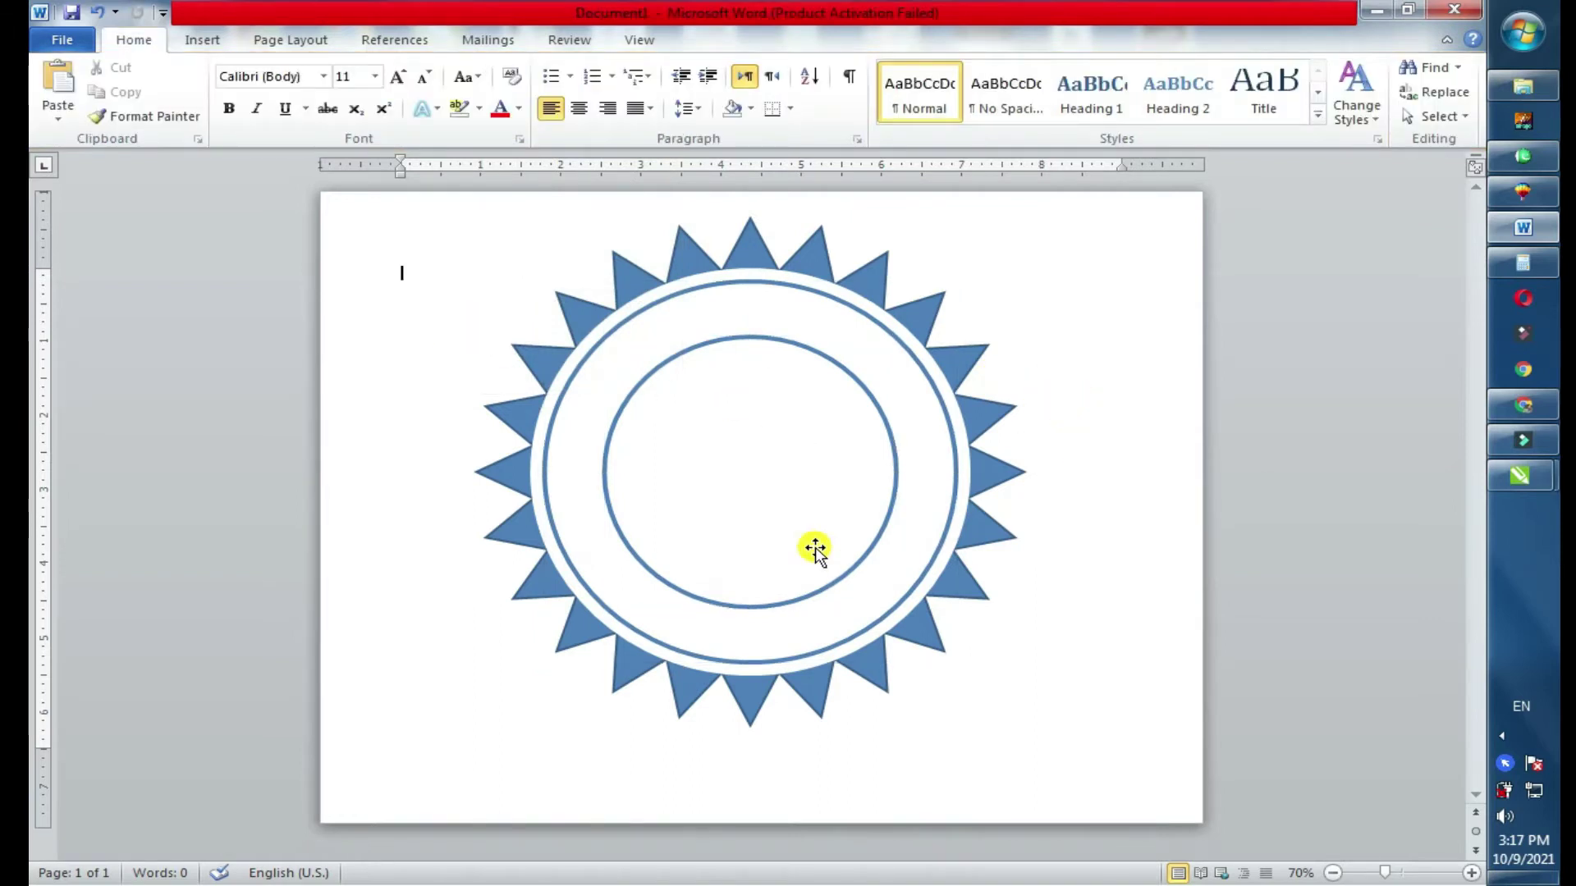
{"action": "mouse_move", "coordinate": [1524, 86]}
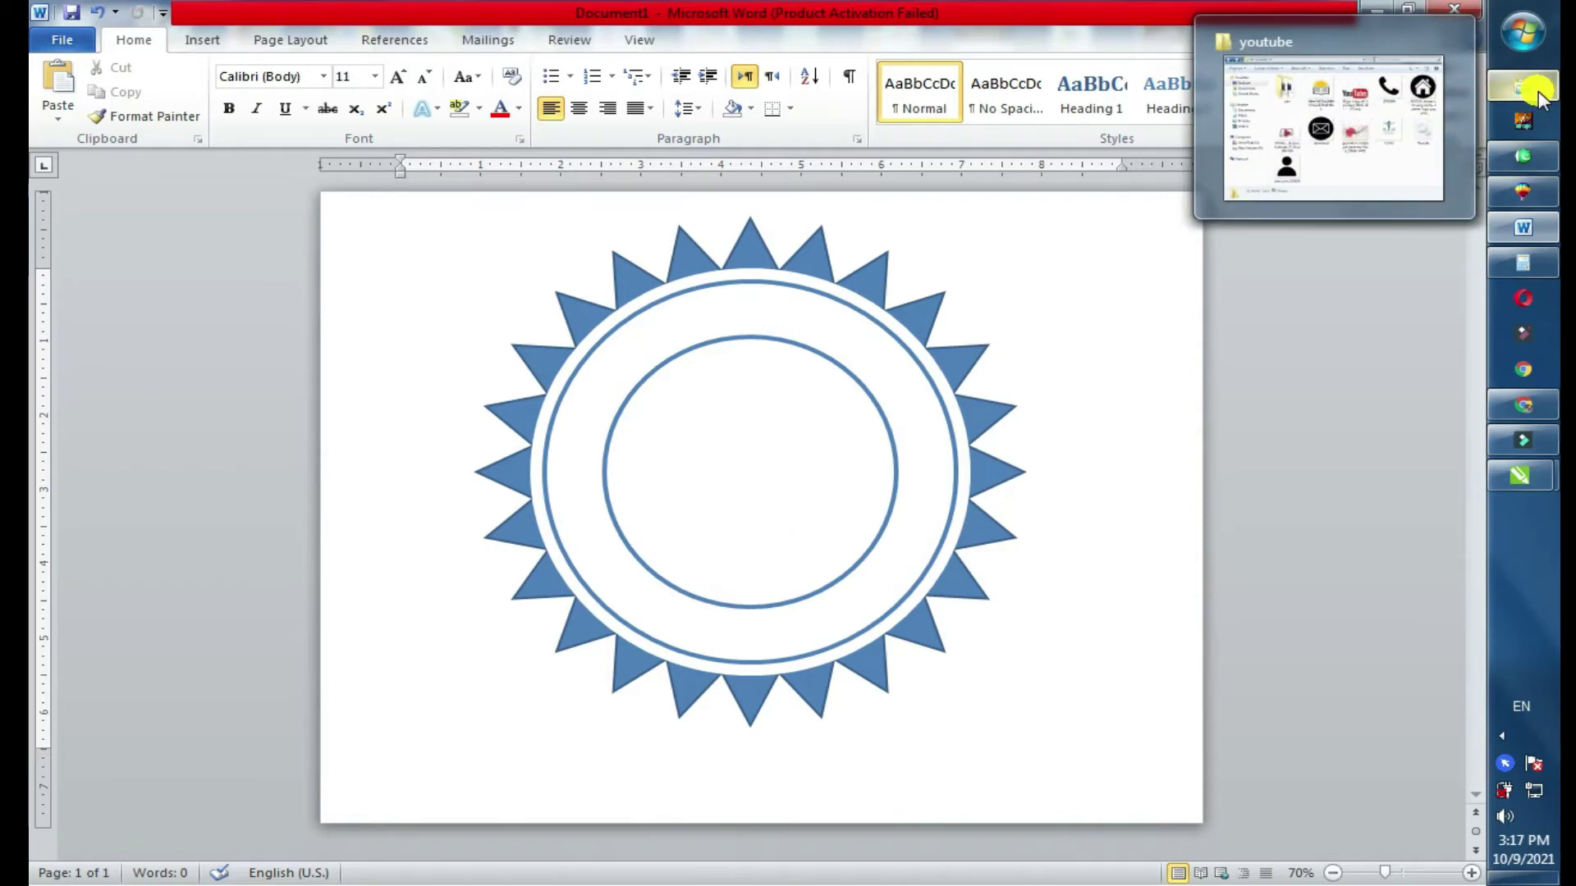
Drag the LOGO image onto the page and set its wrapping to In Front of Text
{"action": "left_click", "coordinate": [1347, 130]}
{"action": "left_click_drag", "start_coordinate": [1199, 420], "coordinate": [407, 451]}
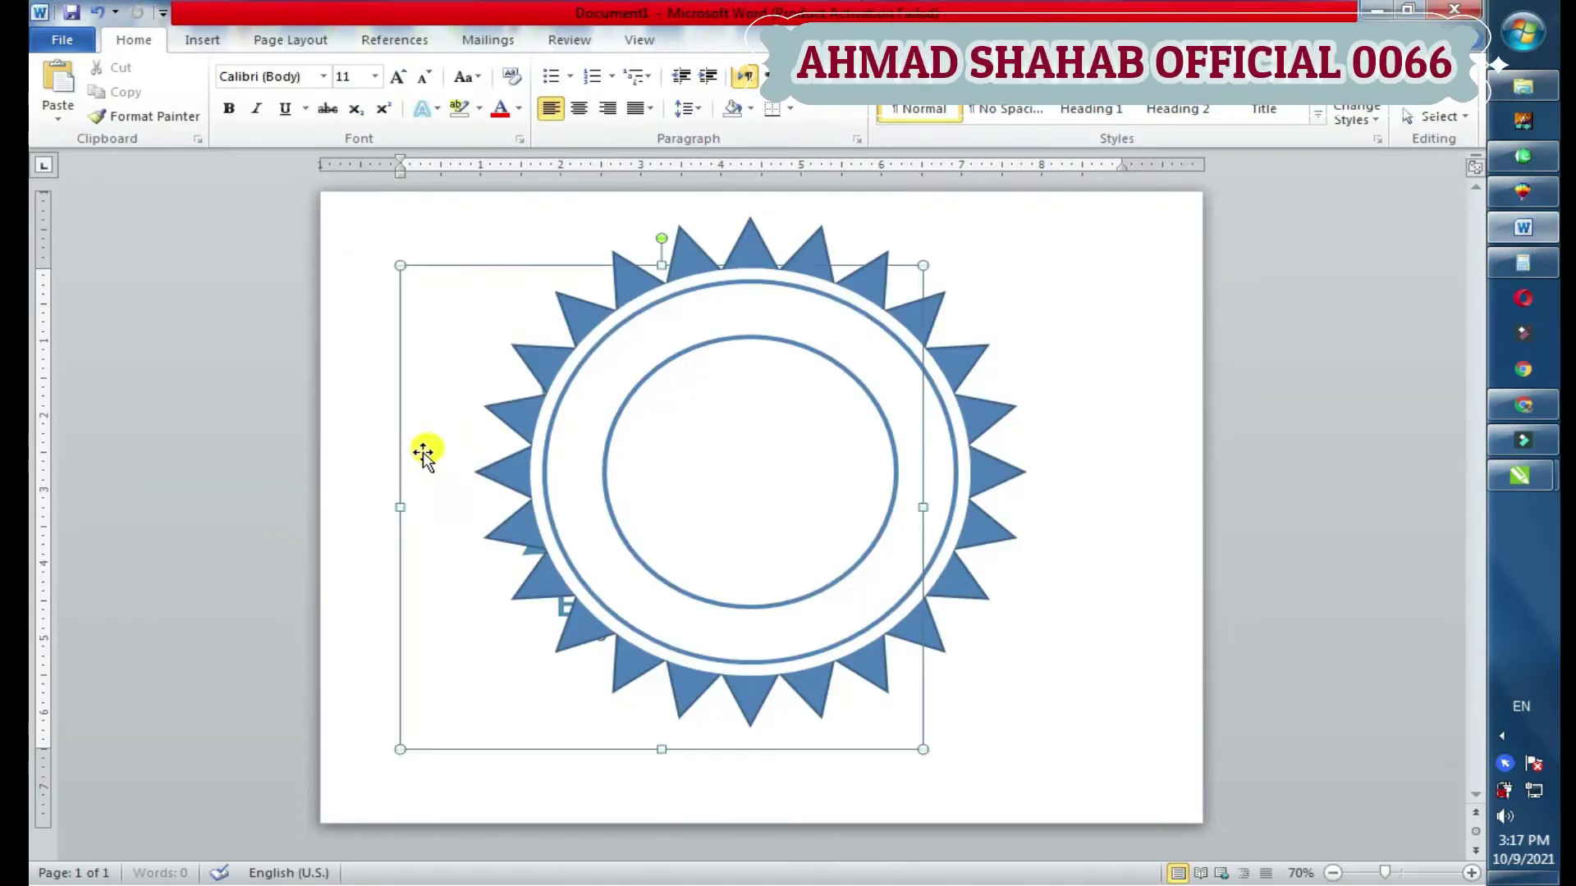
{"action": "right_click", "coordinate": [419, 451]}
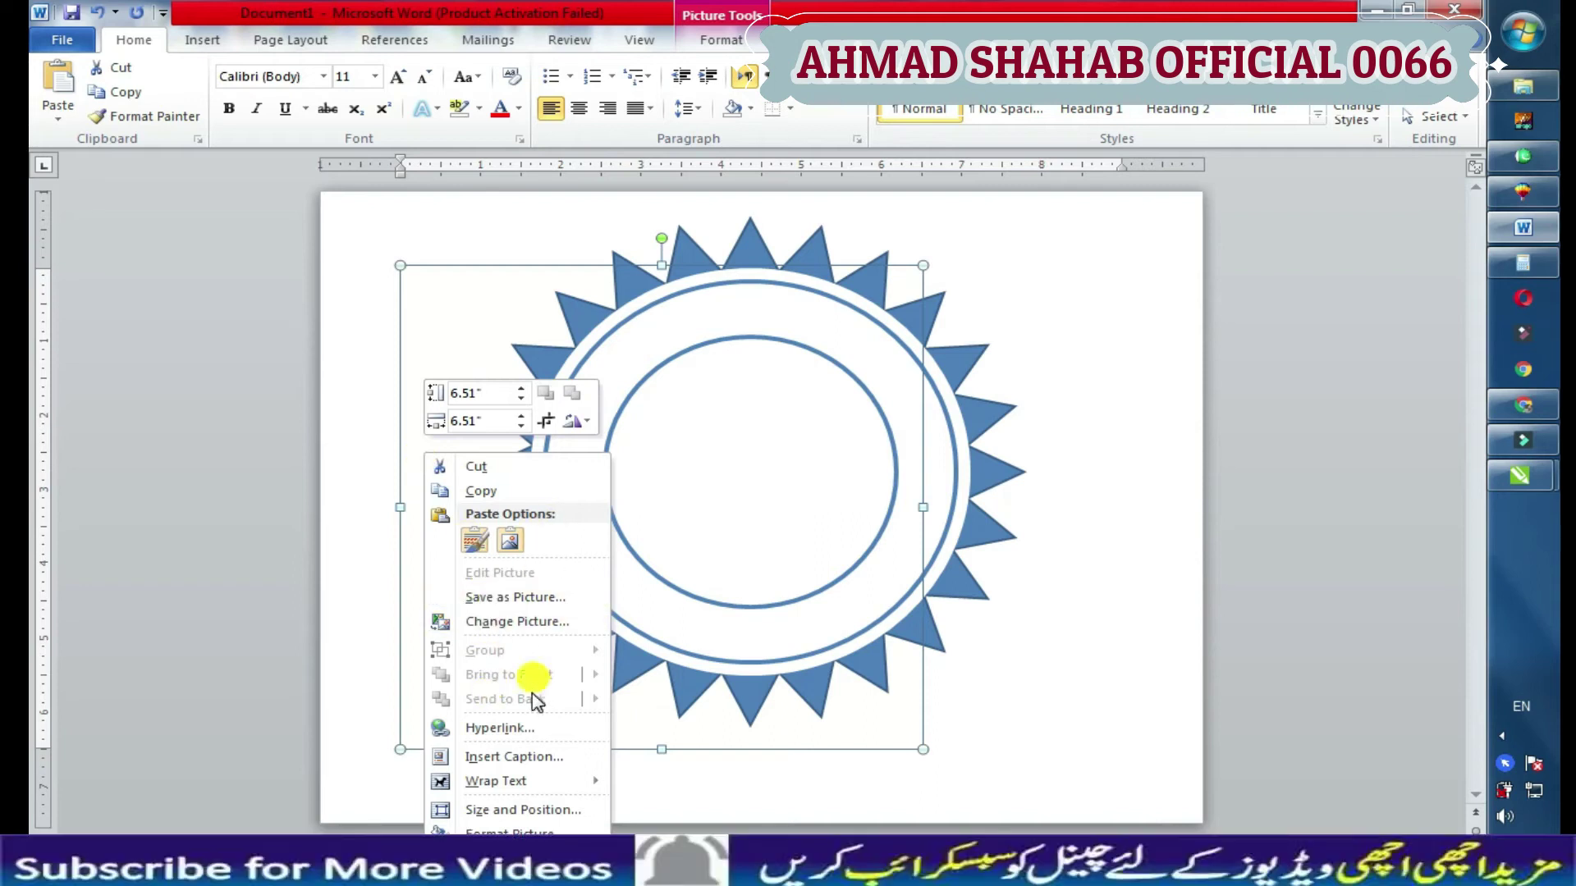
{"action": "mouse_move", "coordinate": [496, 781]}
{"action": "left_click", "coordinate": [520, 357]}
{"action": "left_click", "coordinate": [731, 637]}
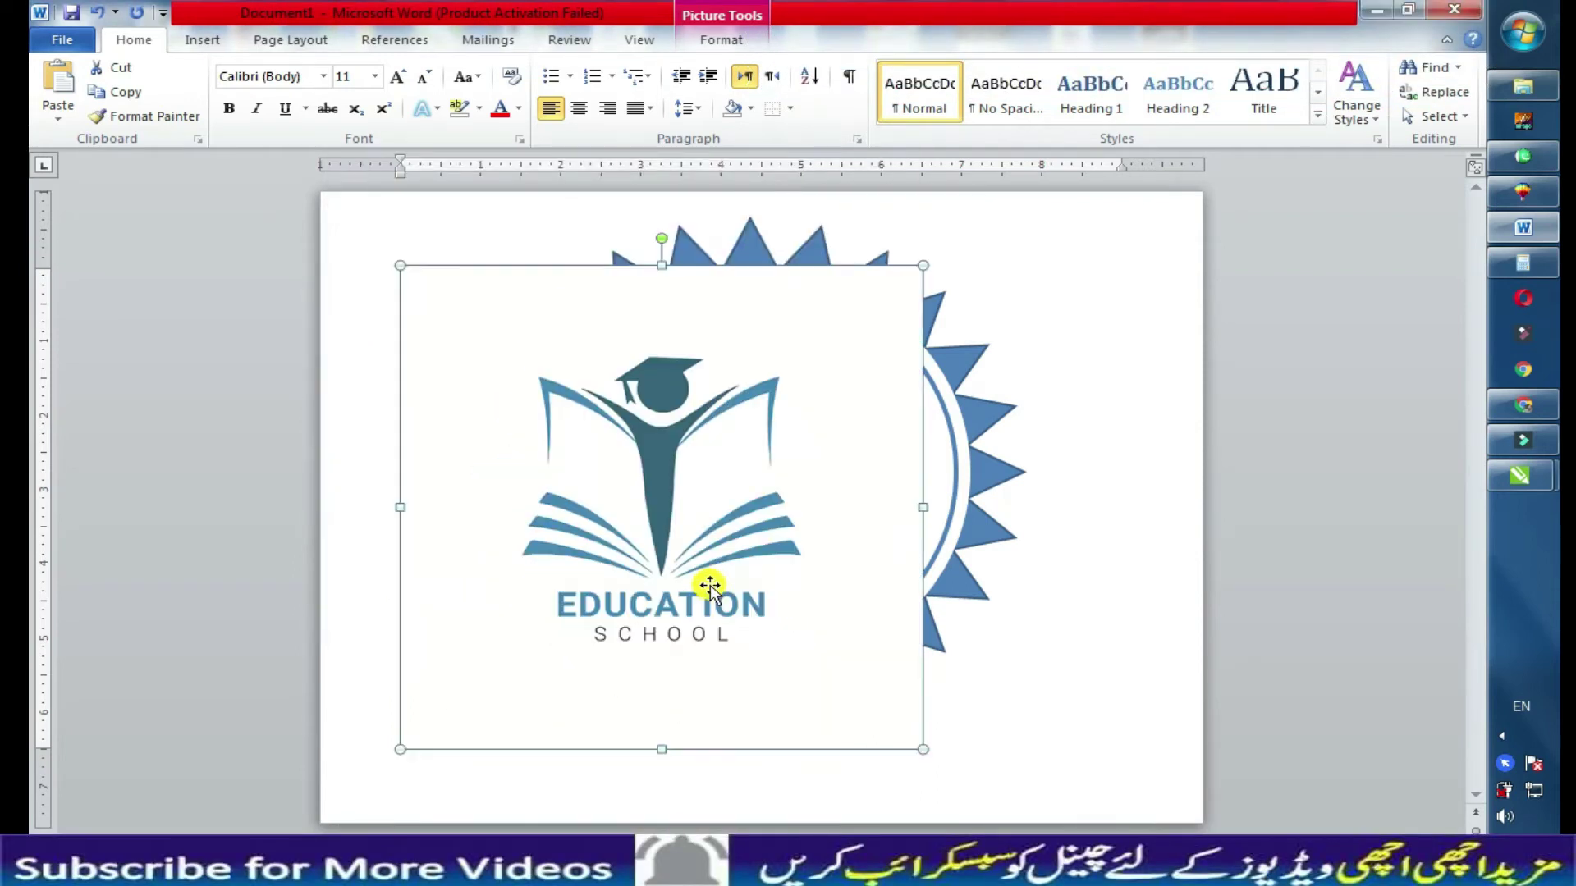
Crop the logo to remove the EDUCATION SCHOOL caption and empty margins
{"action": "double_click", "coordinate": [814, 361]}
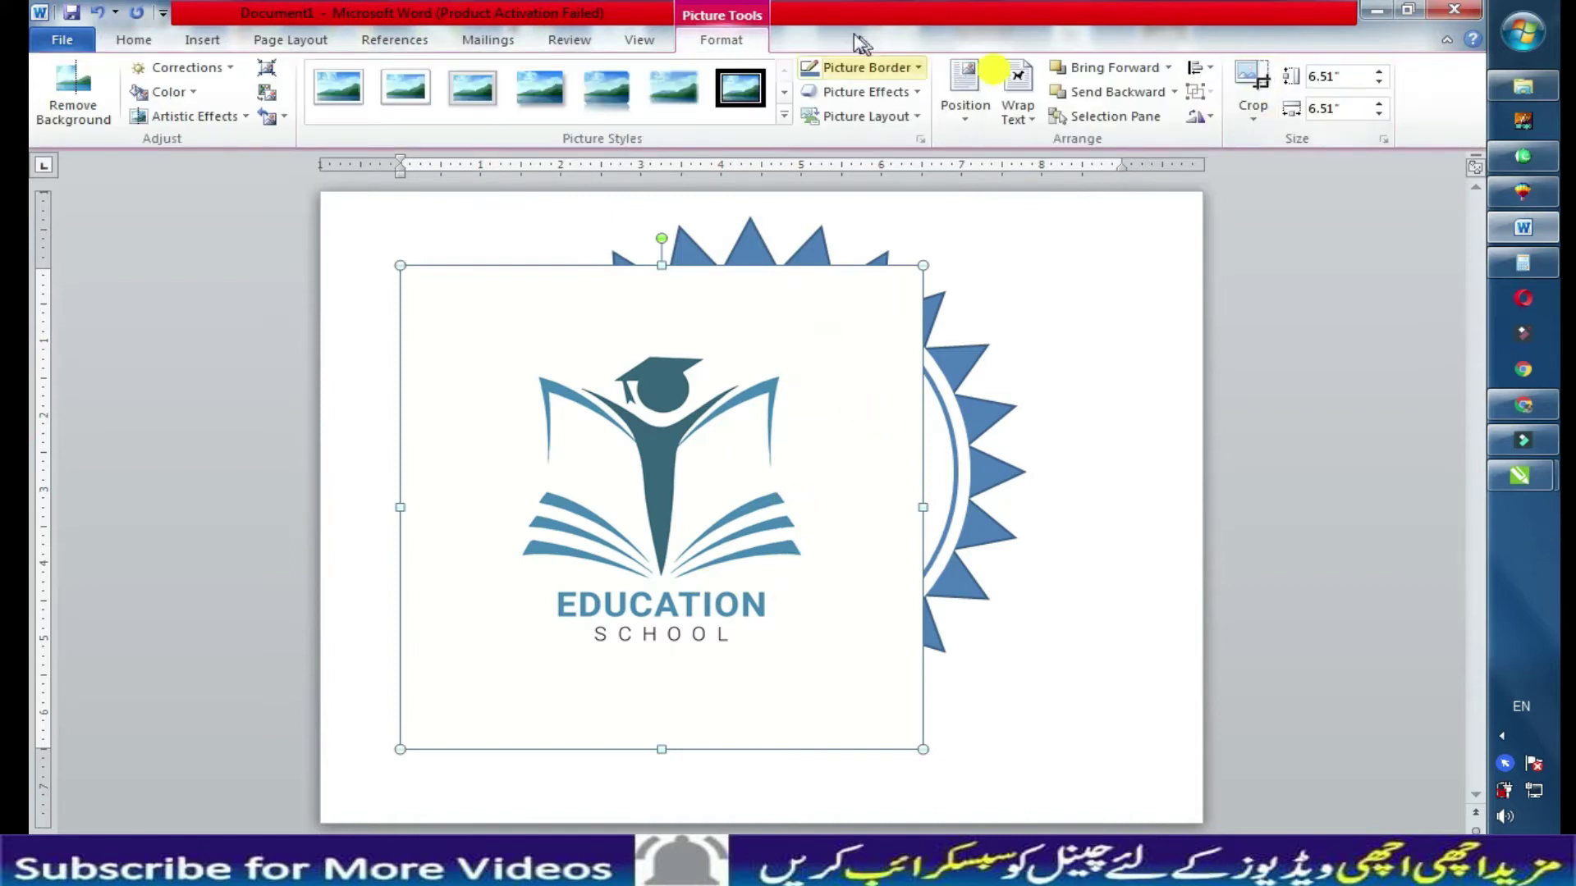
{"action": "left_click", "coordinate": [1246, 98]}
{"action": "left_click", "coordinate": [1282, 143]}
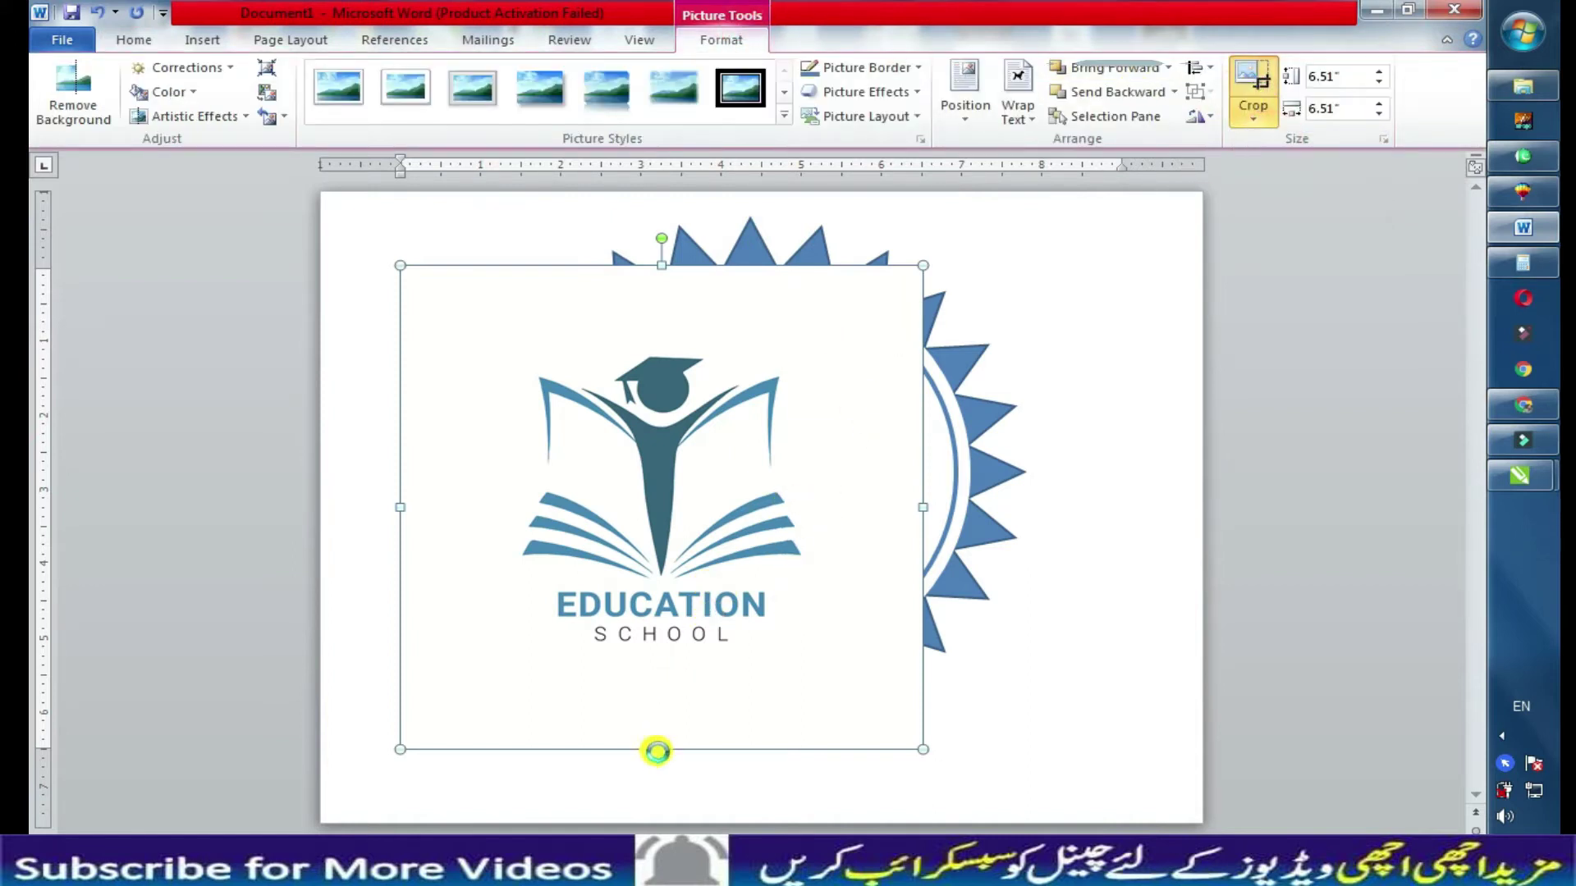
{"action": "left_click_drag", "start_coordinate": [666, 756], "coordinate": [692, 590]}
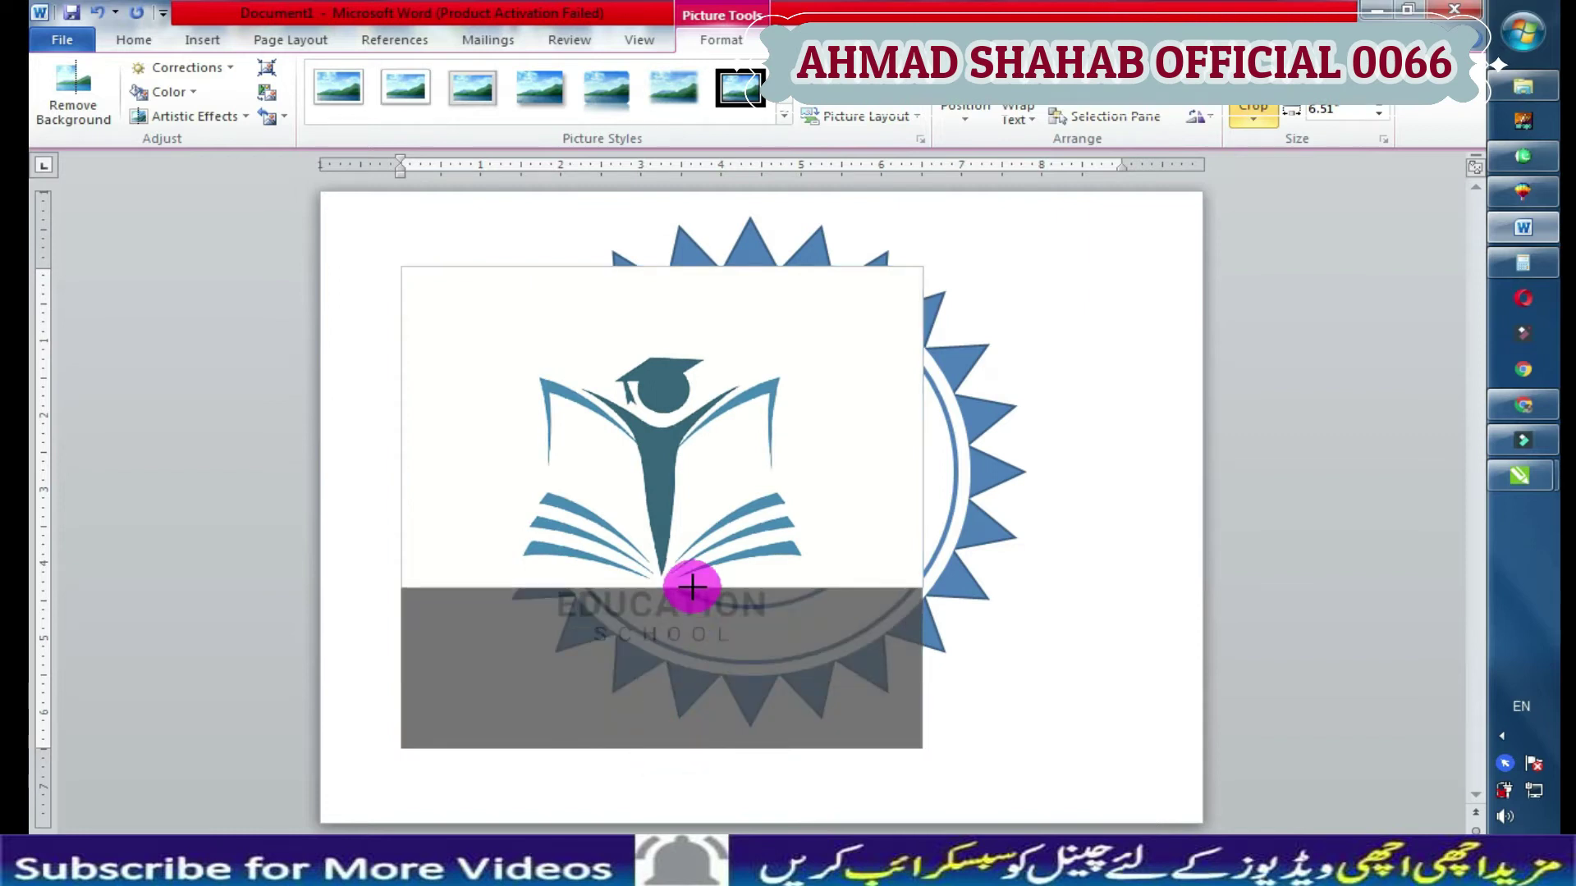
{"action": "left_click_drag", "start_coordinate": [914, 426], "coordinate": [802, 440]}
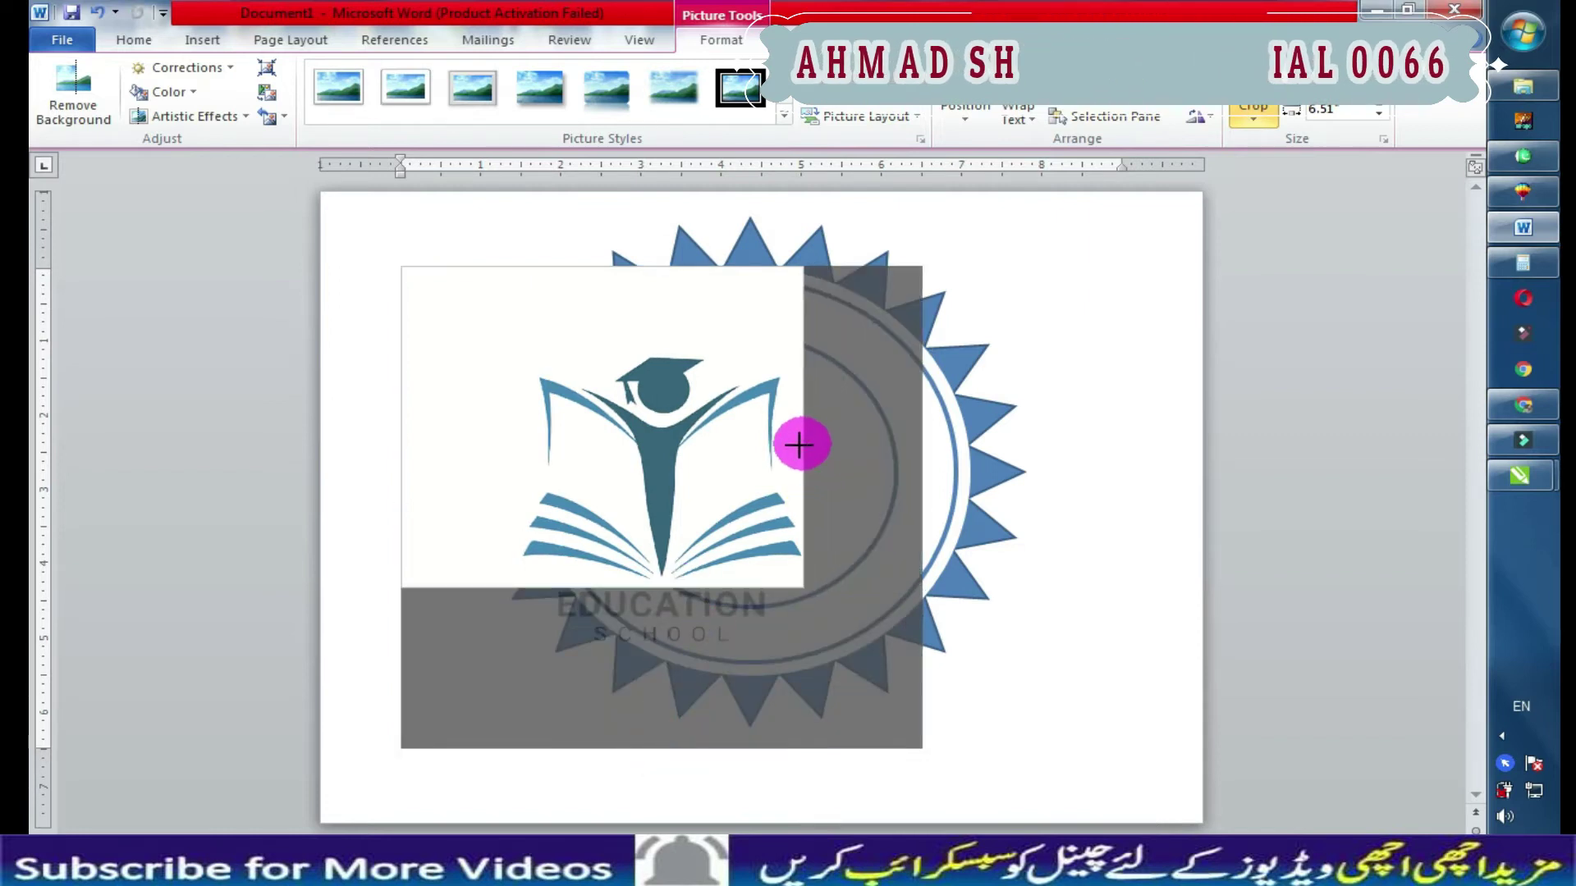
{"action": "left_click_drag", "start_coordinate": [402, 431], "coordinate": [516, 436]}
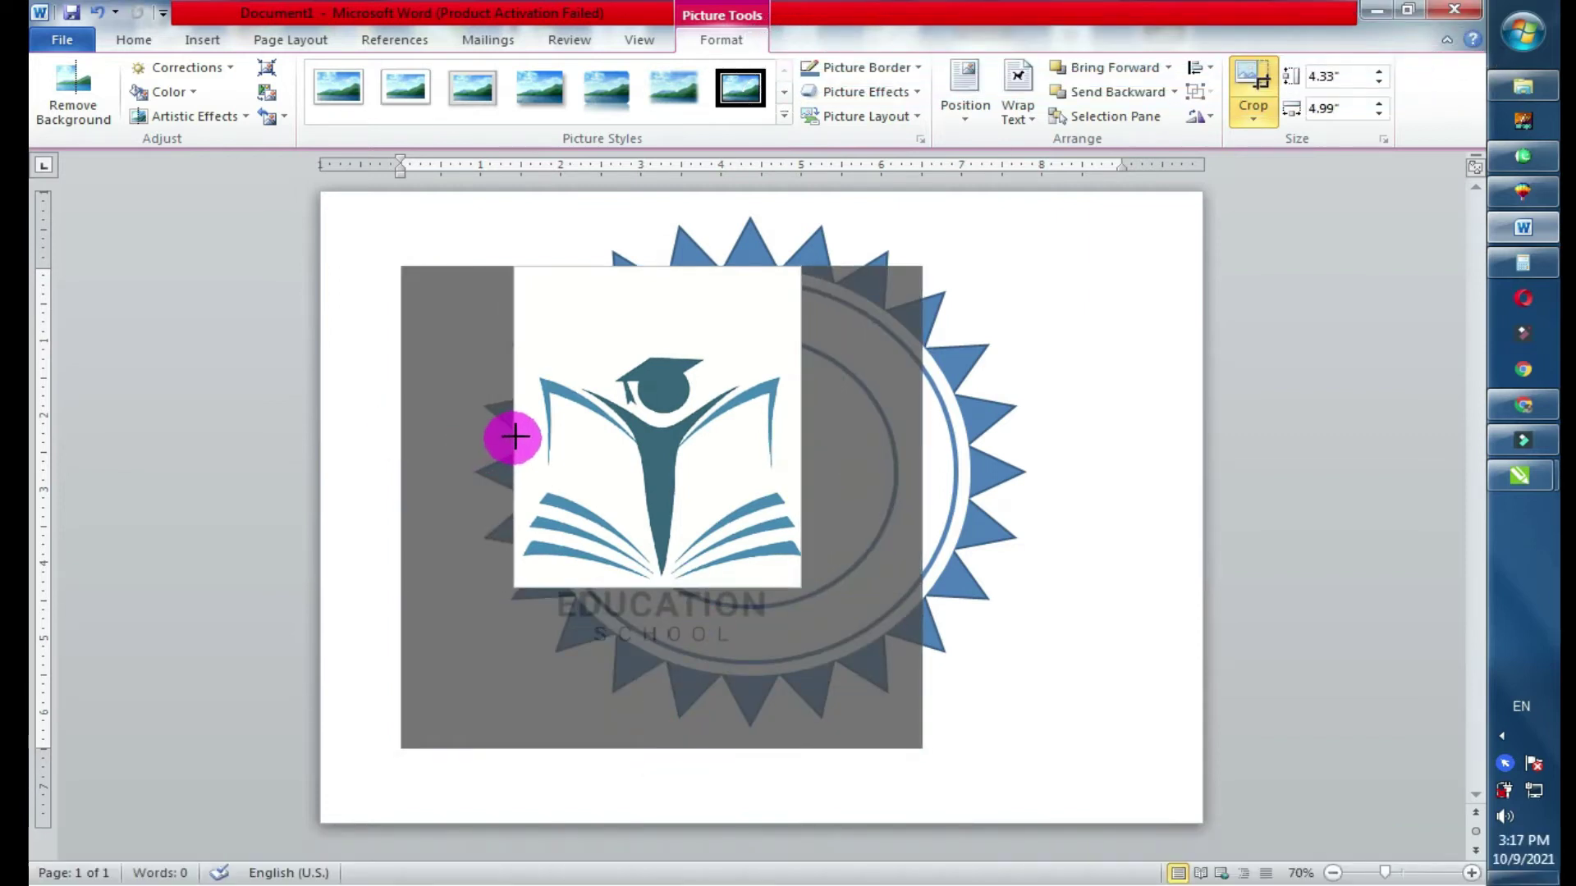
{"action": "left_click_drag", "start_coordinate": [663, 278], "coordinate": [661, 351]}
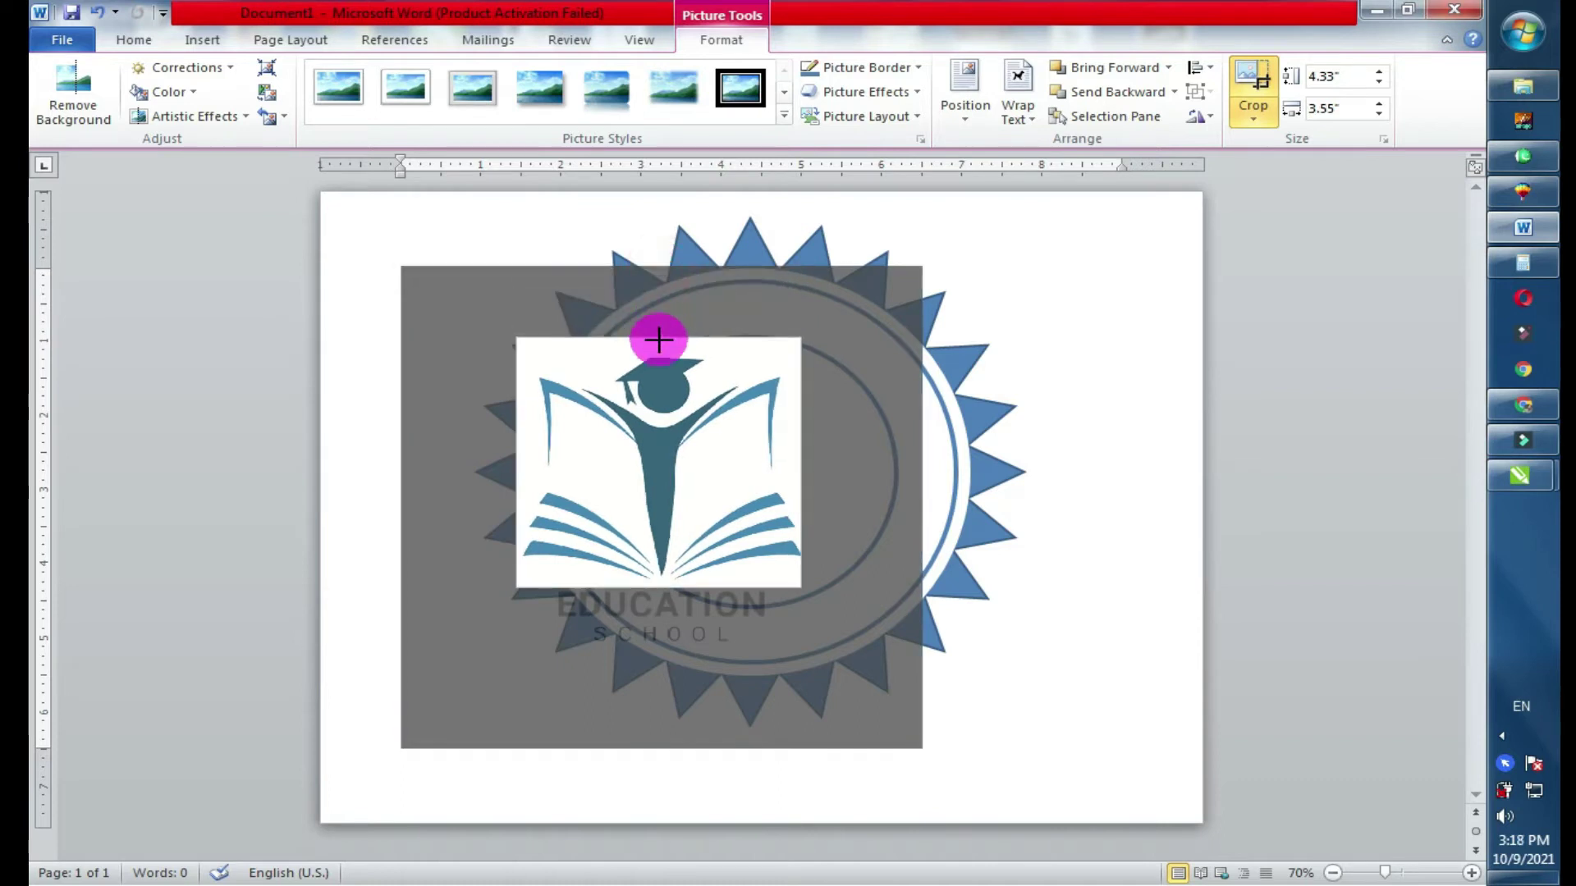
{"action": "left_click", "coordinate": [1248, 97]}
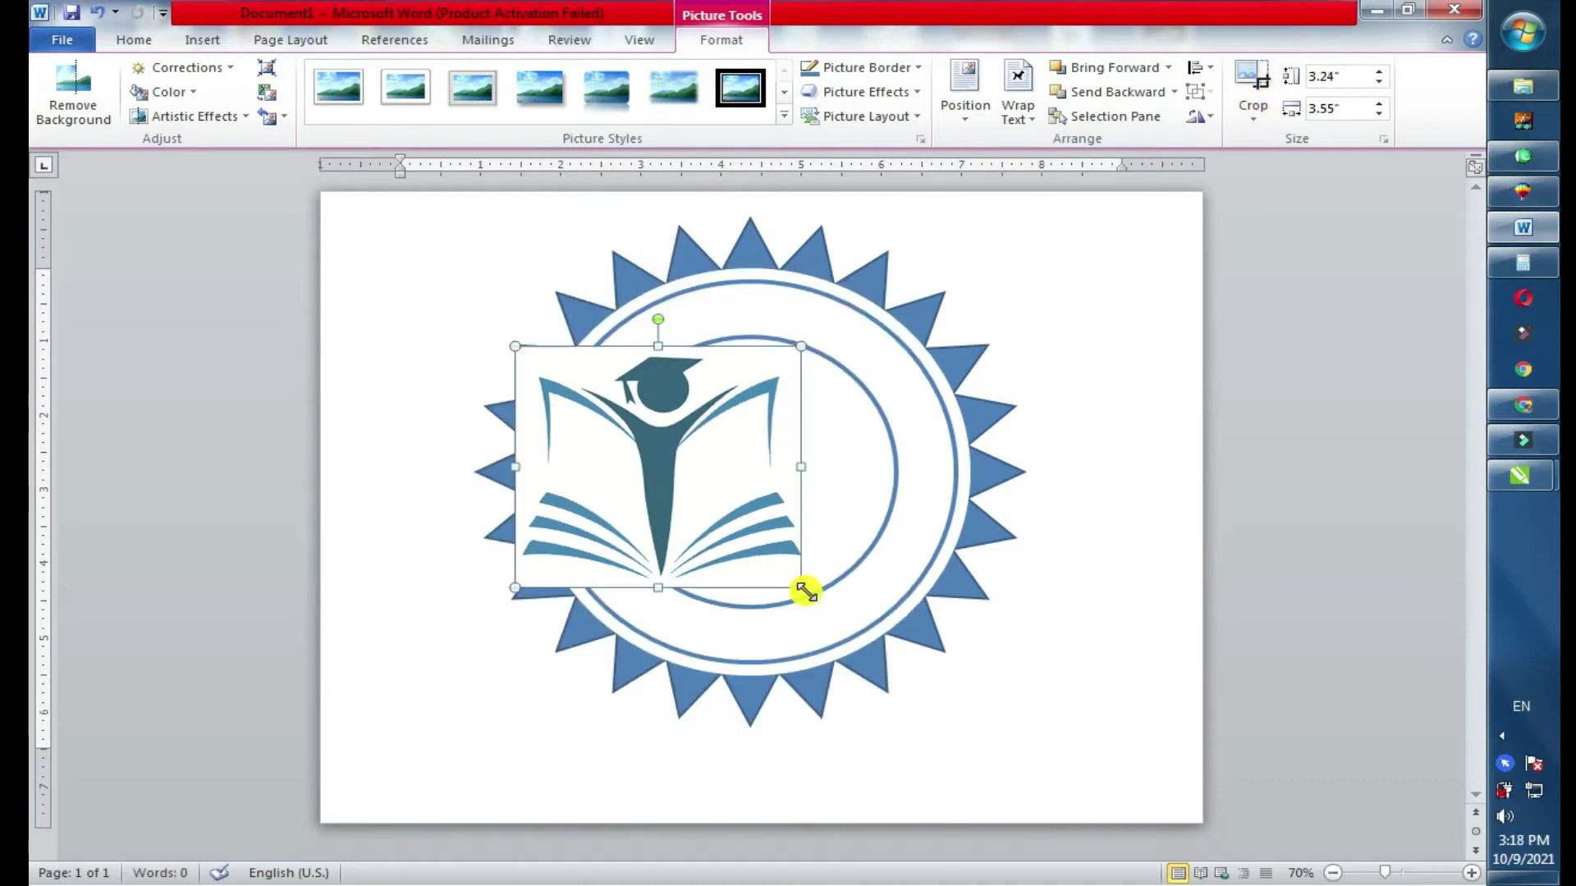
Shrink the cropped icon, move it into the inner circle, and select both
{"action": "left_click_drag", "start_coordinate": [805, 591], "coordinate": [726, 542]}
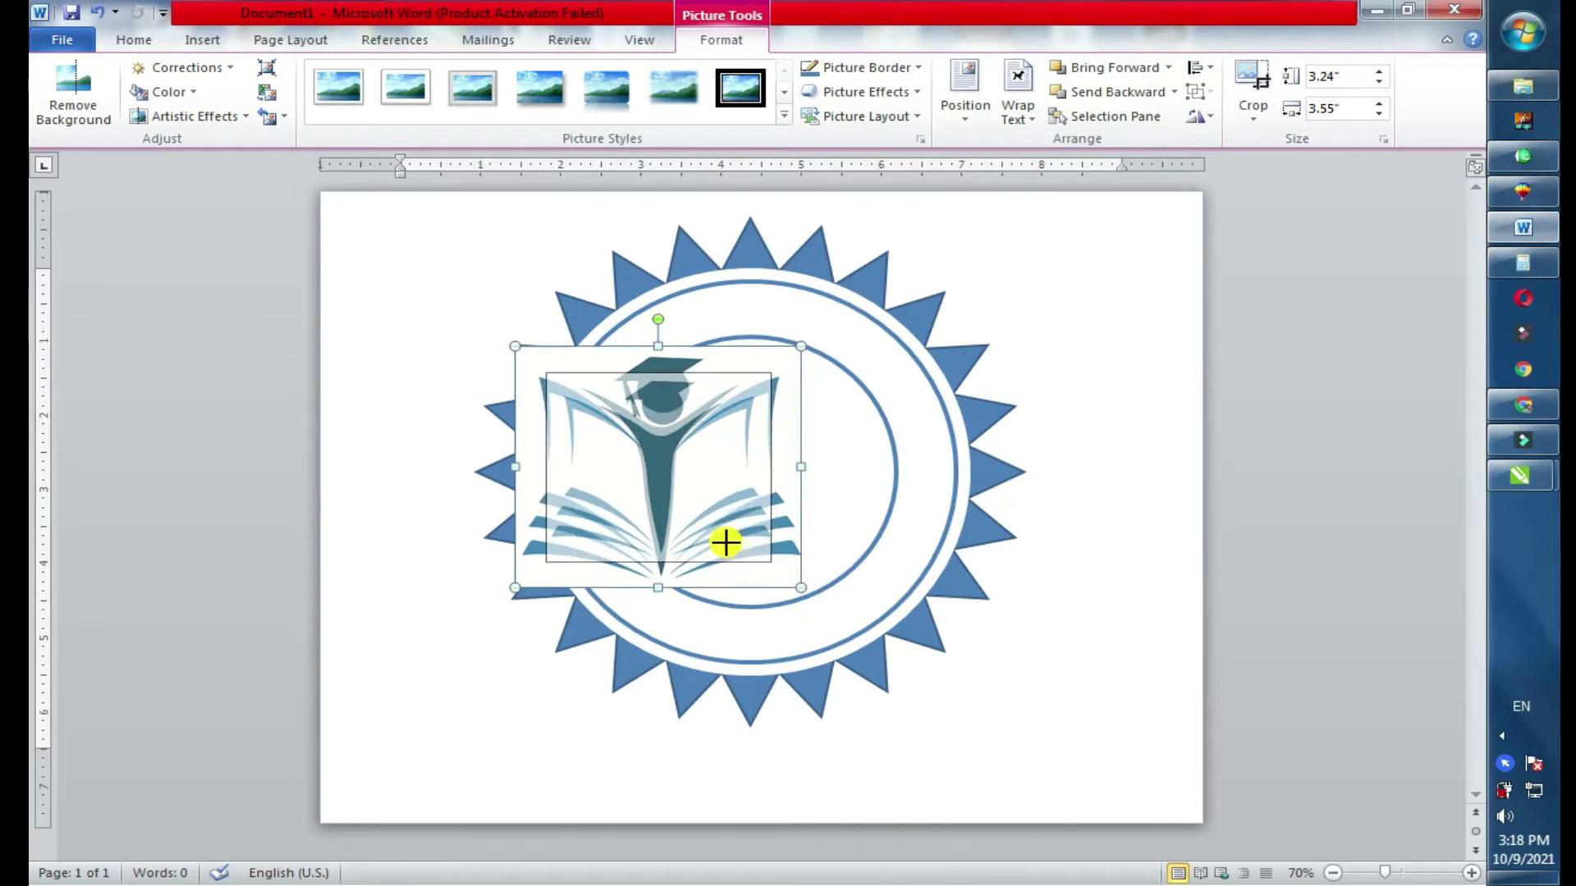
{"action": "mouse_move", "coordinate": [726, 541]}
{"action": "left_mouse_down"}
{"action": "mouse_move", "coordinate": [669, 458]}
{"action": "mouse_move", "coordinate": [758, 466]}
{"action": "left_mouse_up"}
{"action": "left_click", "coordinate": [863, 495], "text": "shift"}
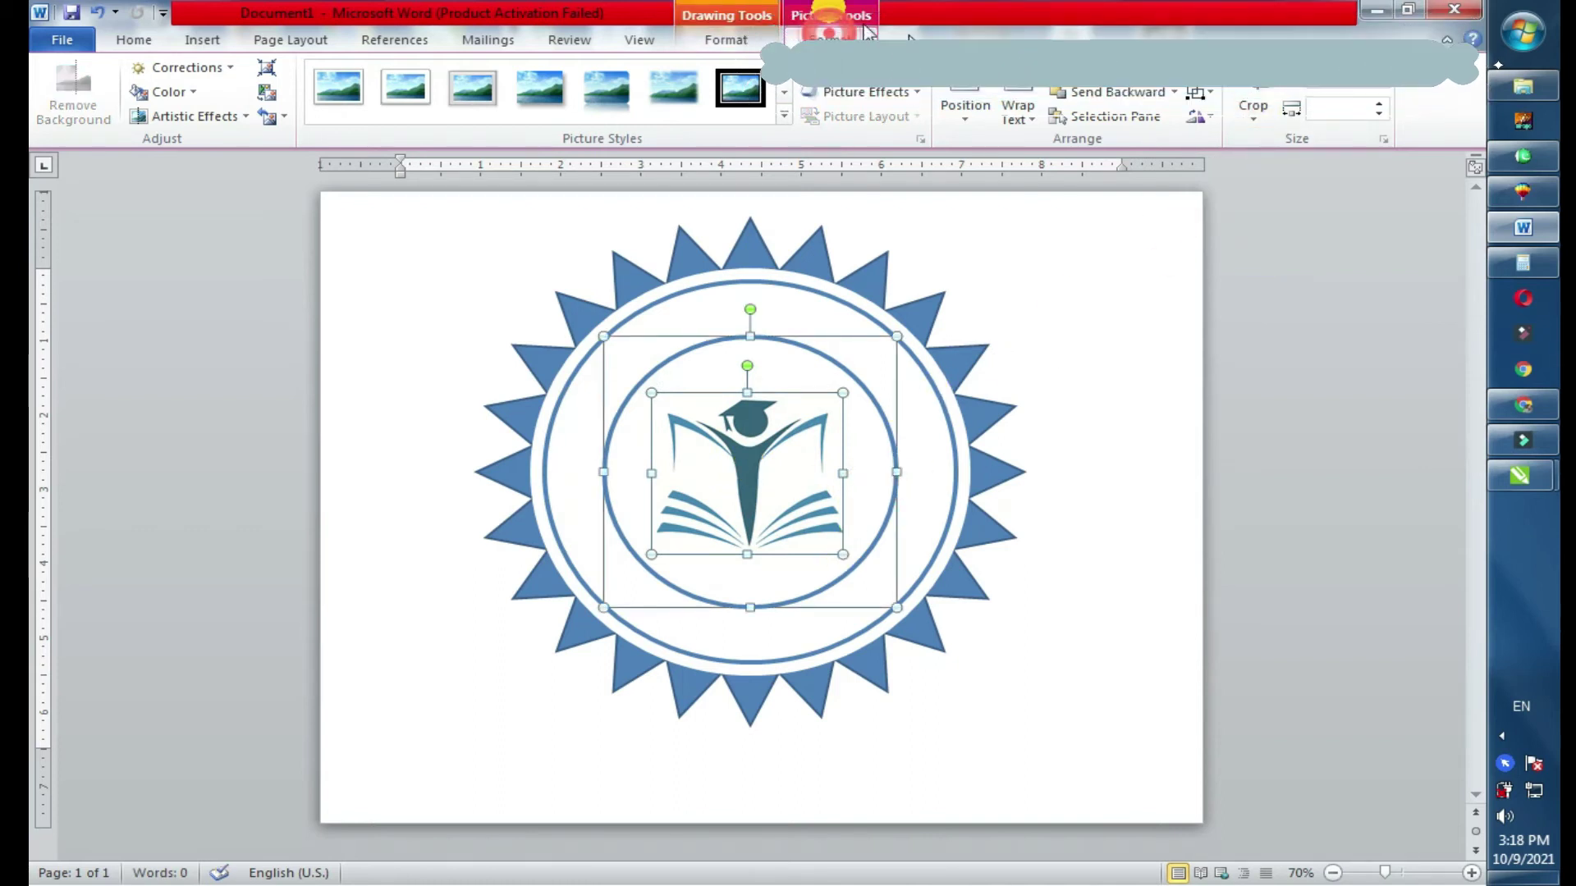
Align the education icon center and middle within the inner circle
{"action": "left_click", "coordinate": [1198, 67]}
{"action": "left_click", "coordinate": [1256, 119]}
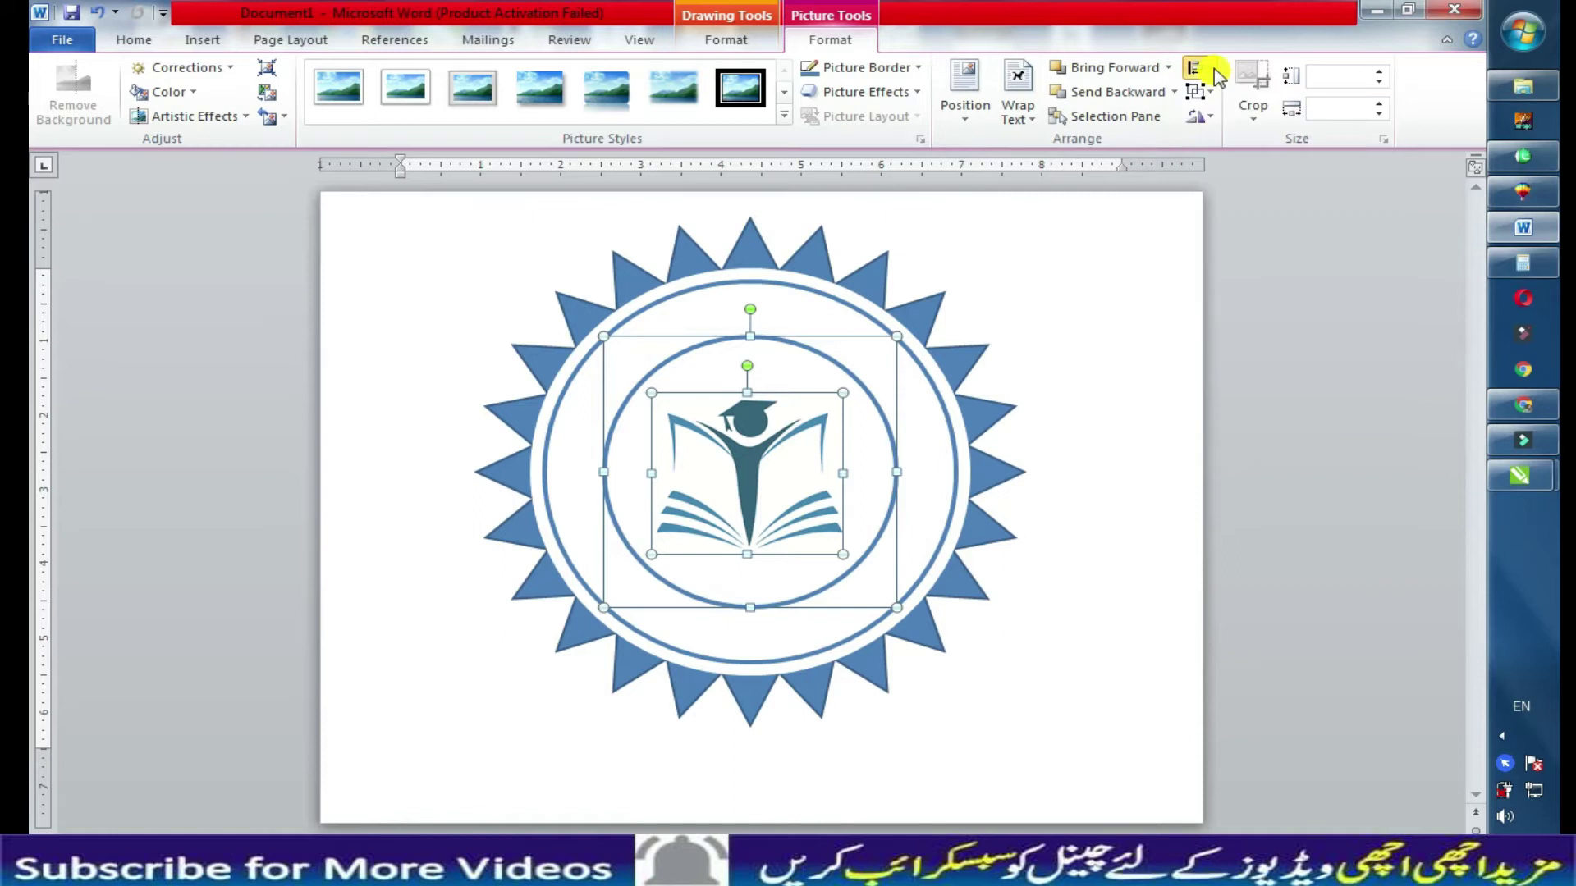
{"action": "left_click", "coordinate": [1198, 67]}
{"action": "left_click", "coordinate": [1252, 197]}
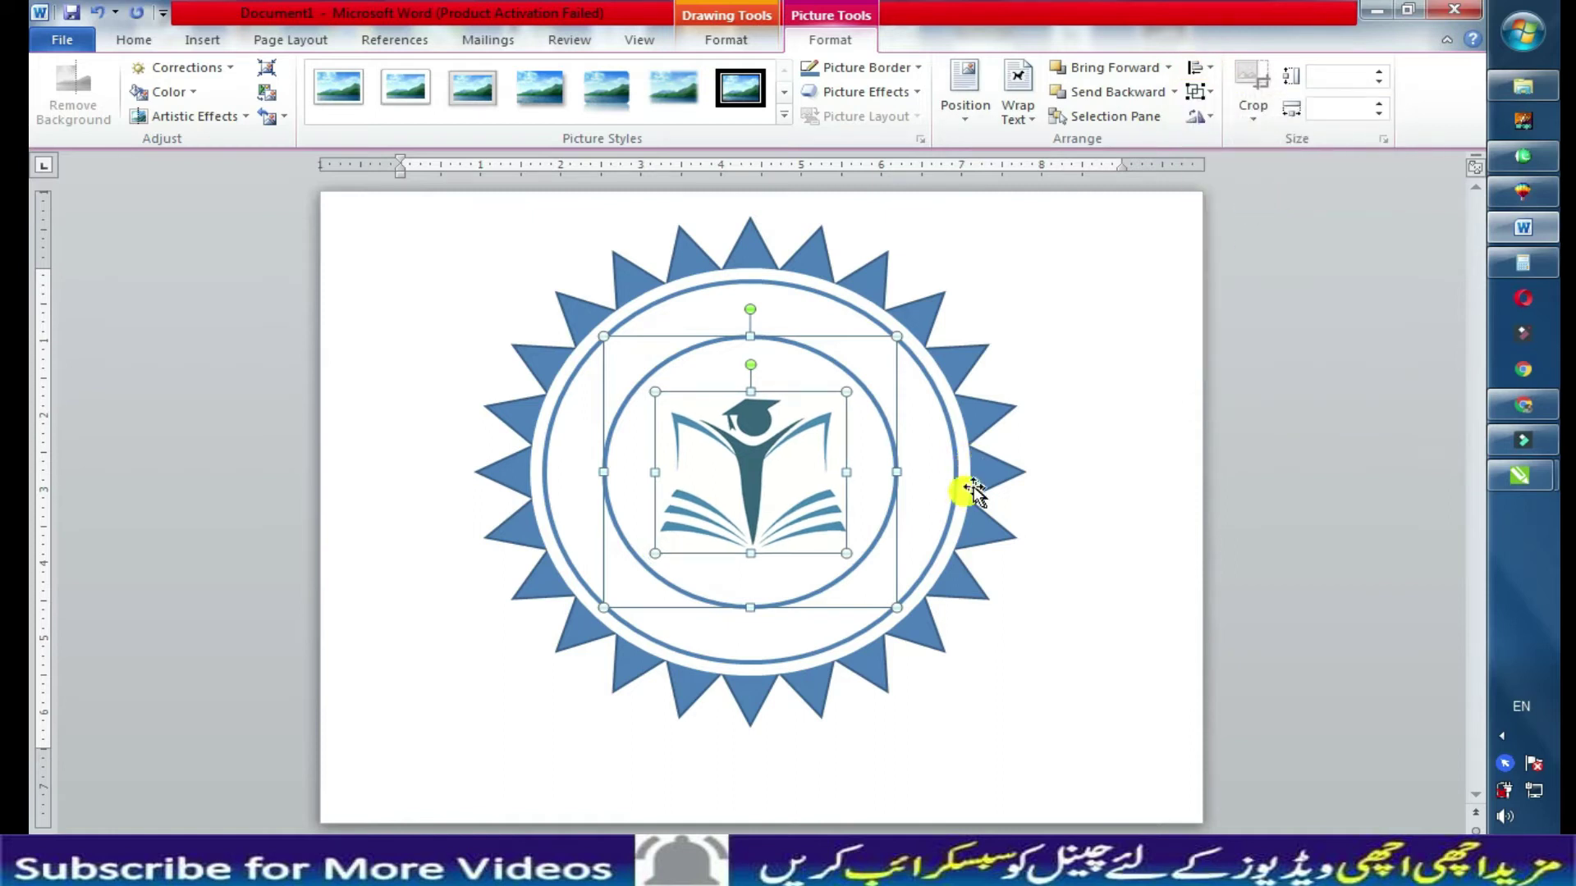
Give the starburst's outline a theme colour
{"action": "left_click", "coordinate": [1045, 492]}
{"action": "double_click", "coordinate": [993, 415]}
{"action": "left_click", "coordinate": [592, 91]}
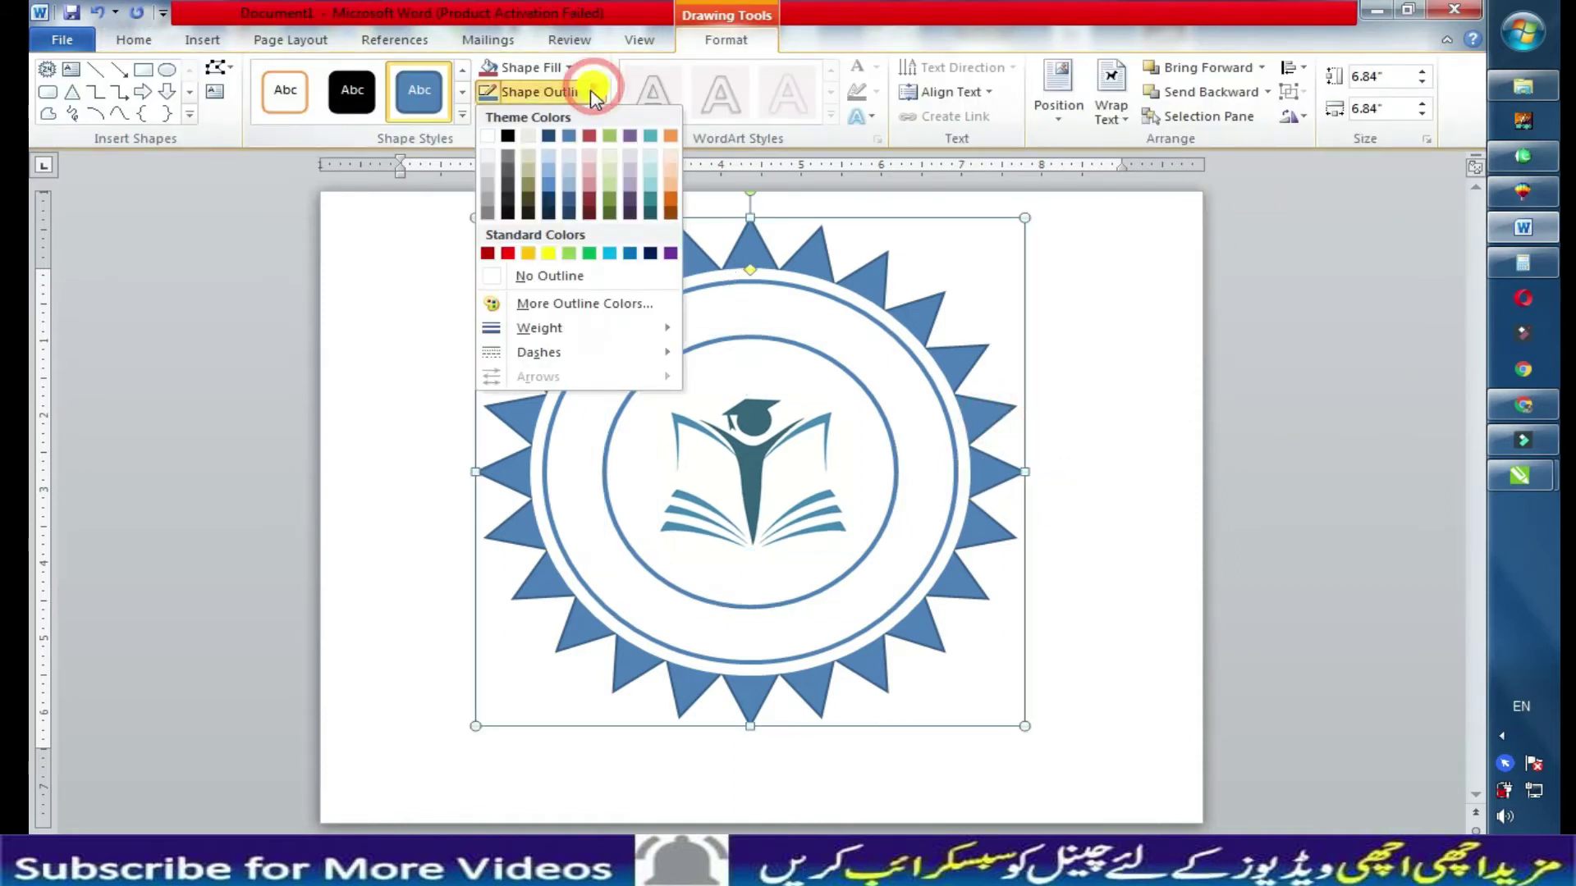
{"action": "left_click", "coordinate": [568, 135]}
{"action": "left_click", "coordinate": [1072, 387]}
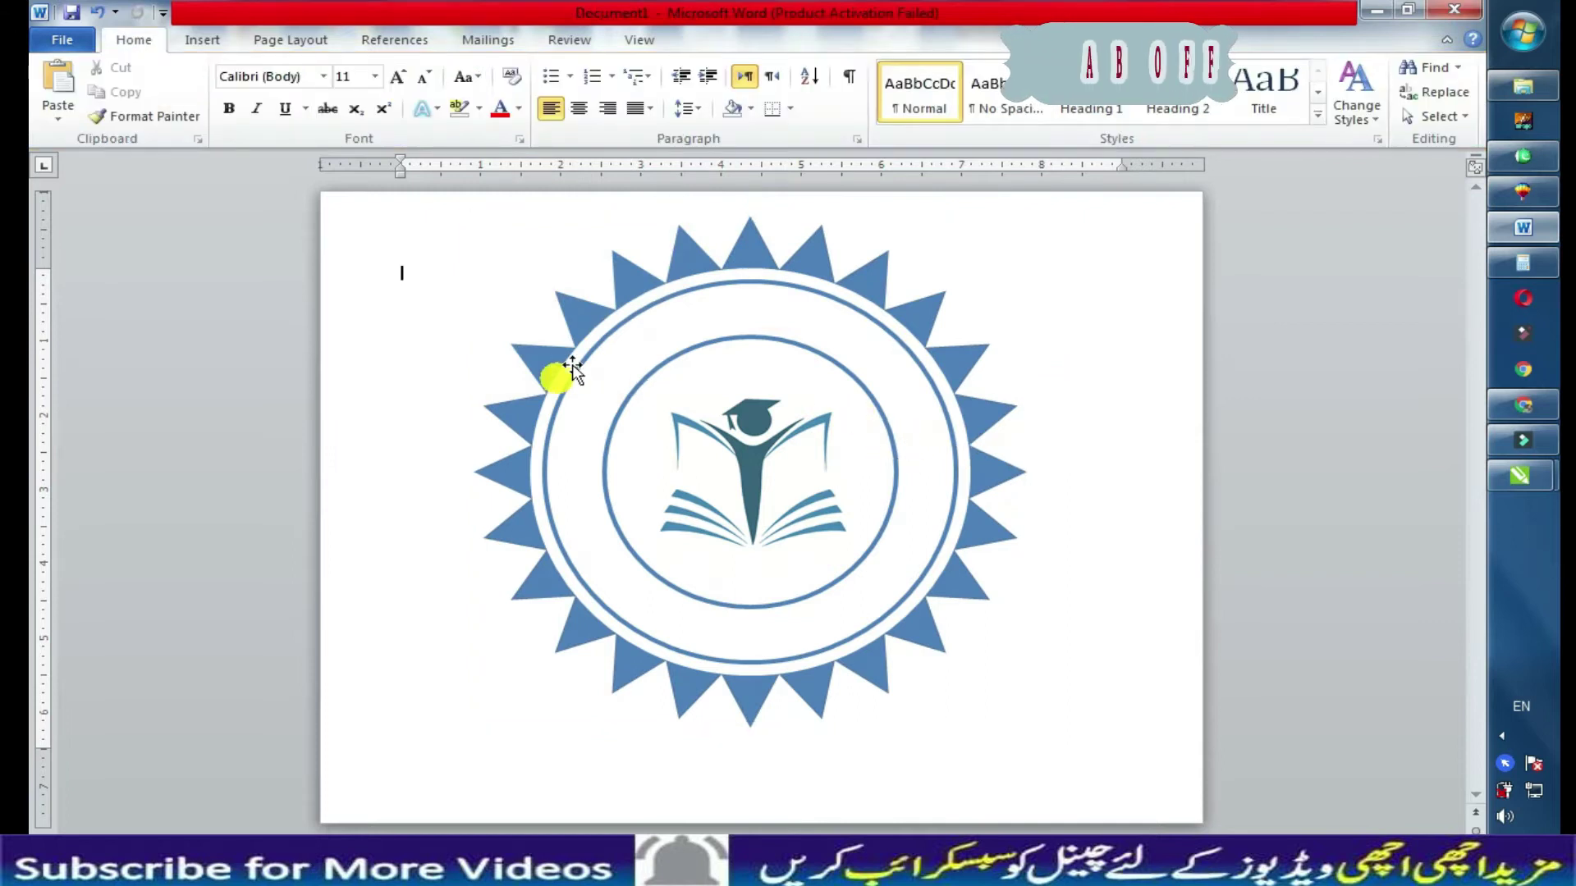
{"action": "left_click", "coordinate": [303, 42]}
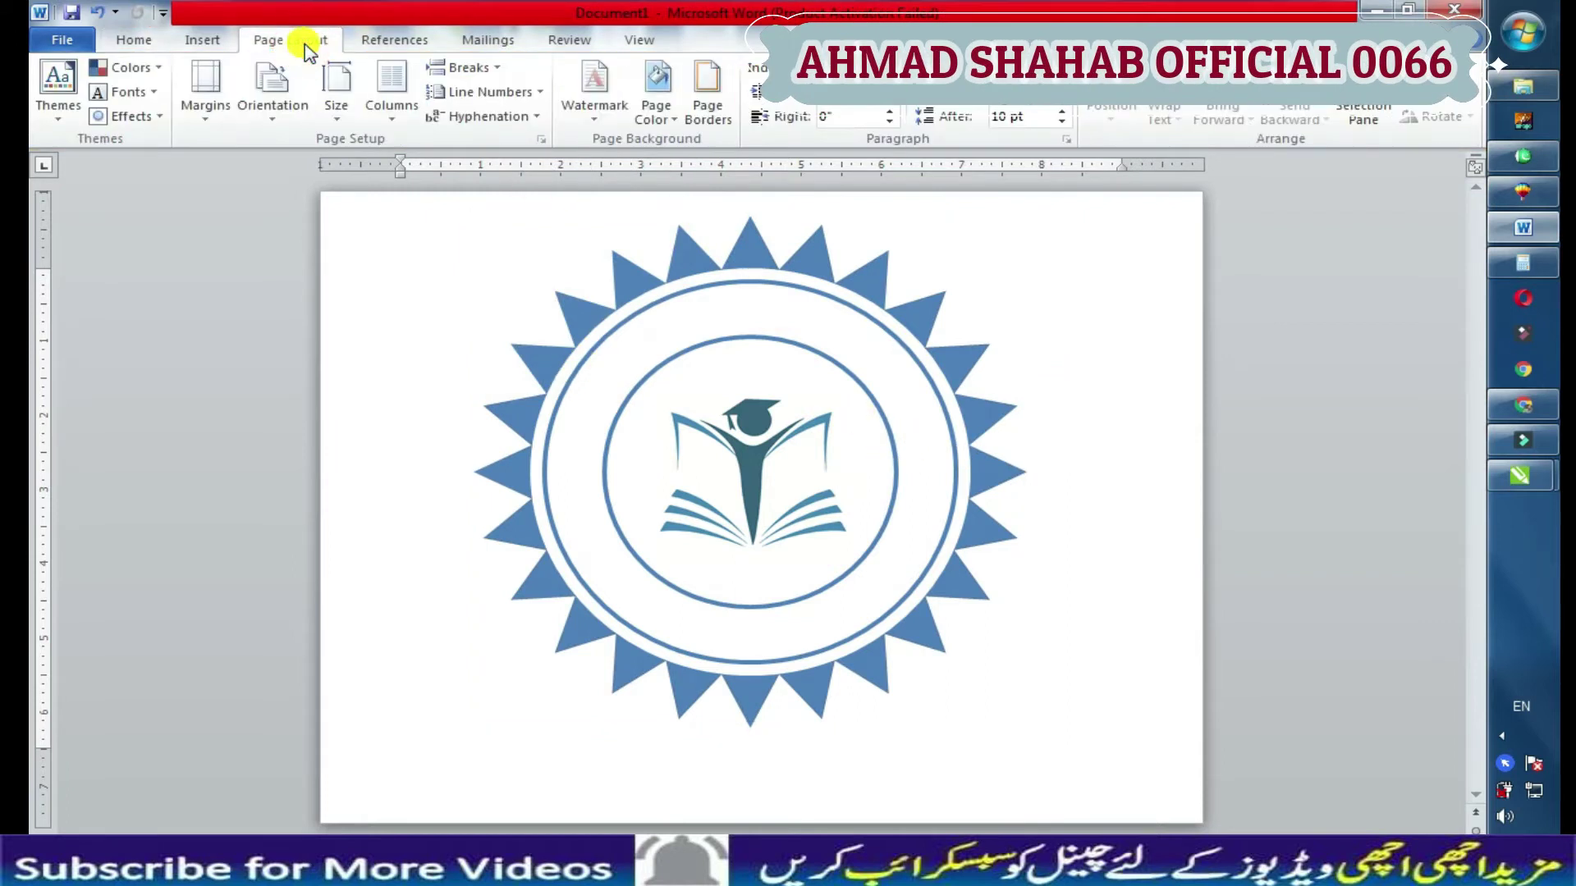
Insert a WordArt text box and type the school name 'G.H.S Hassan Zai Shabqadar Charsadda'
{"action": "left_click", "coordinate": [219, 46]}
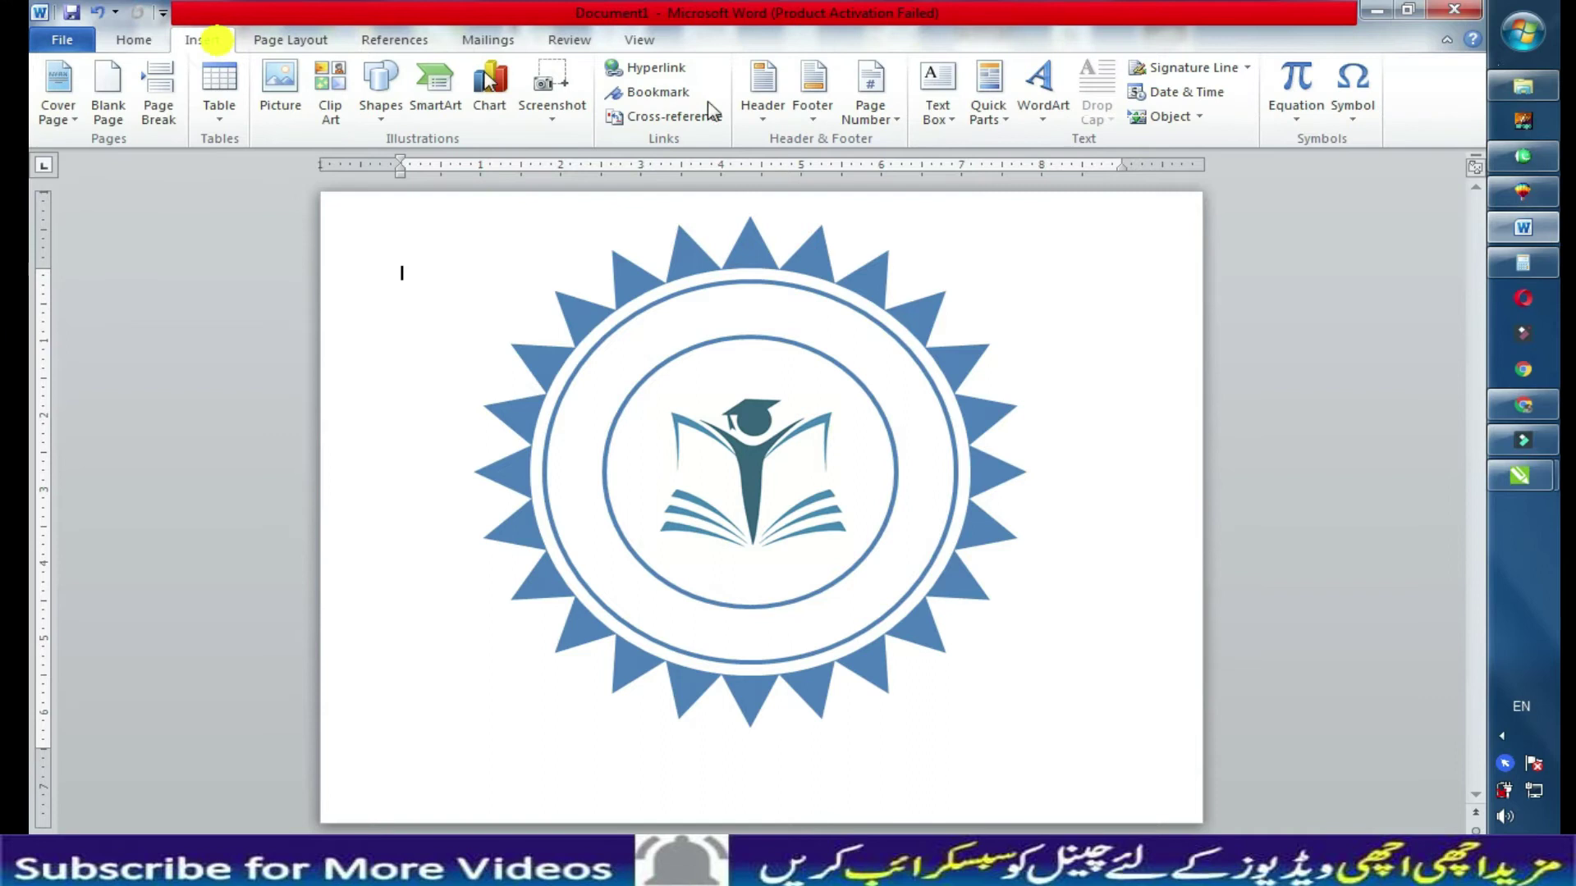
{"action": "left_click", "coordinate": [1044, 115]}
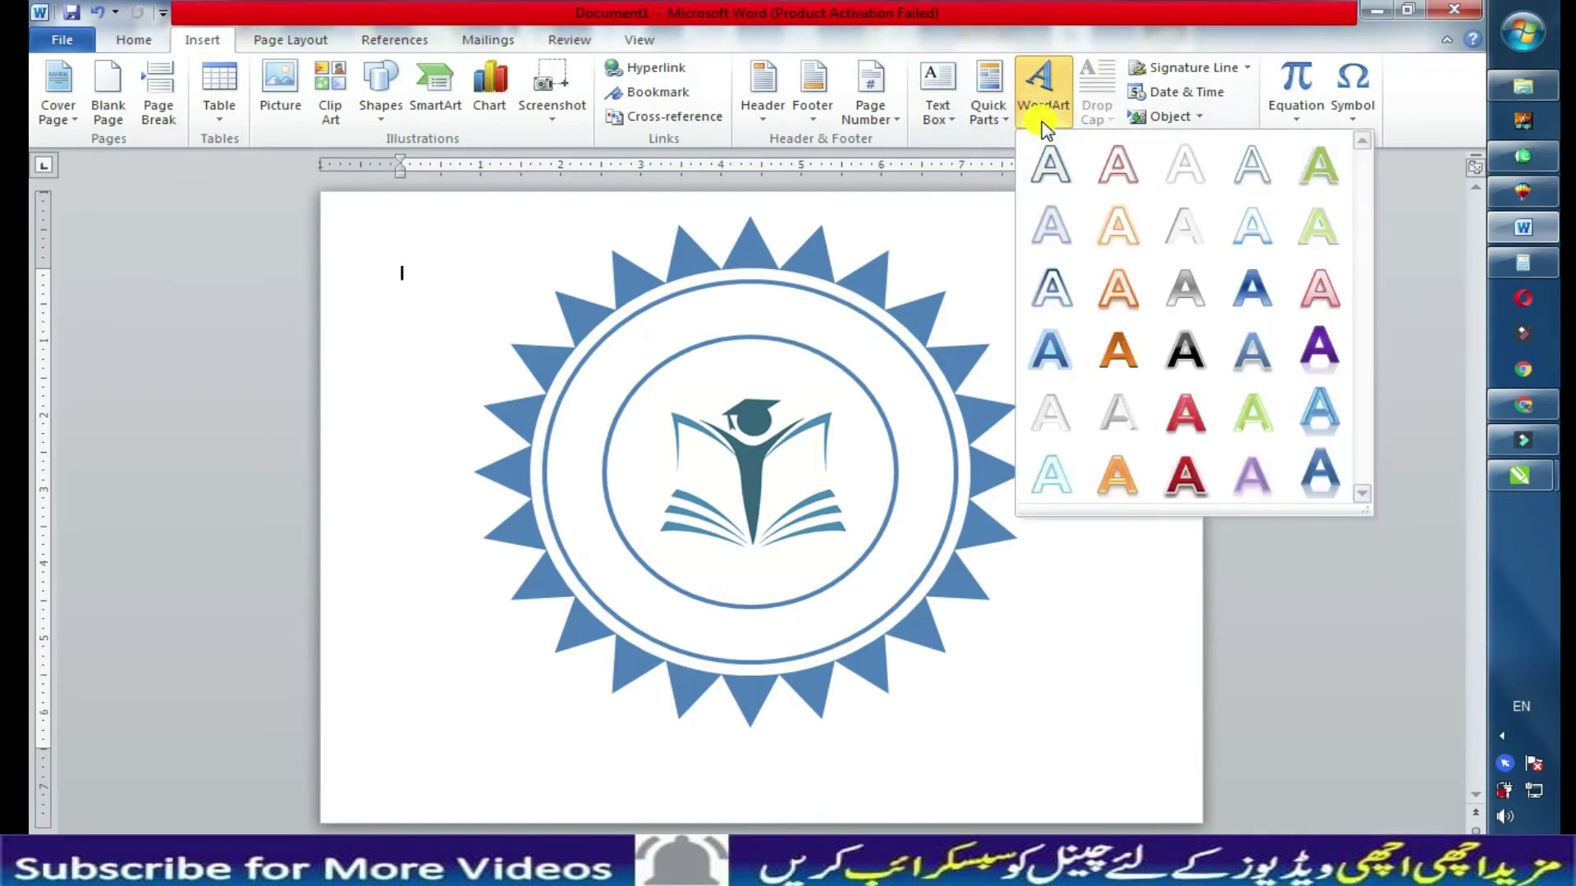
{"action": "left_click", "coordinate": [1052, 167]}
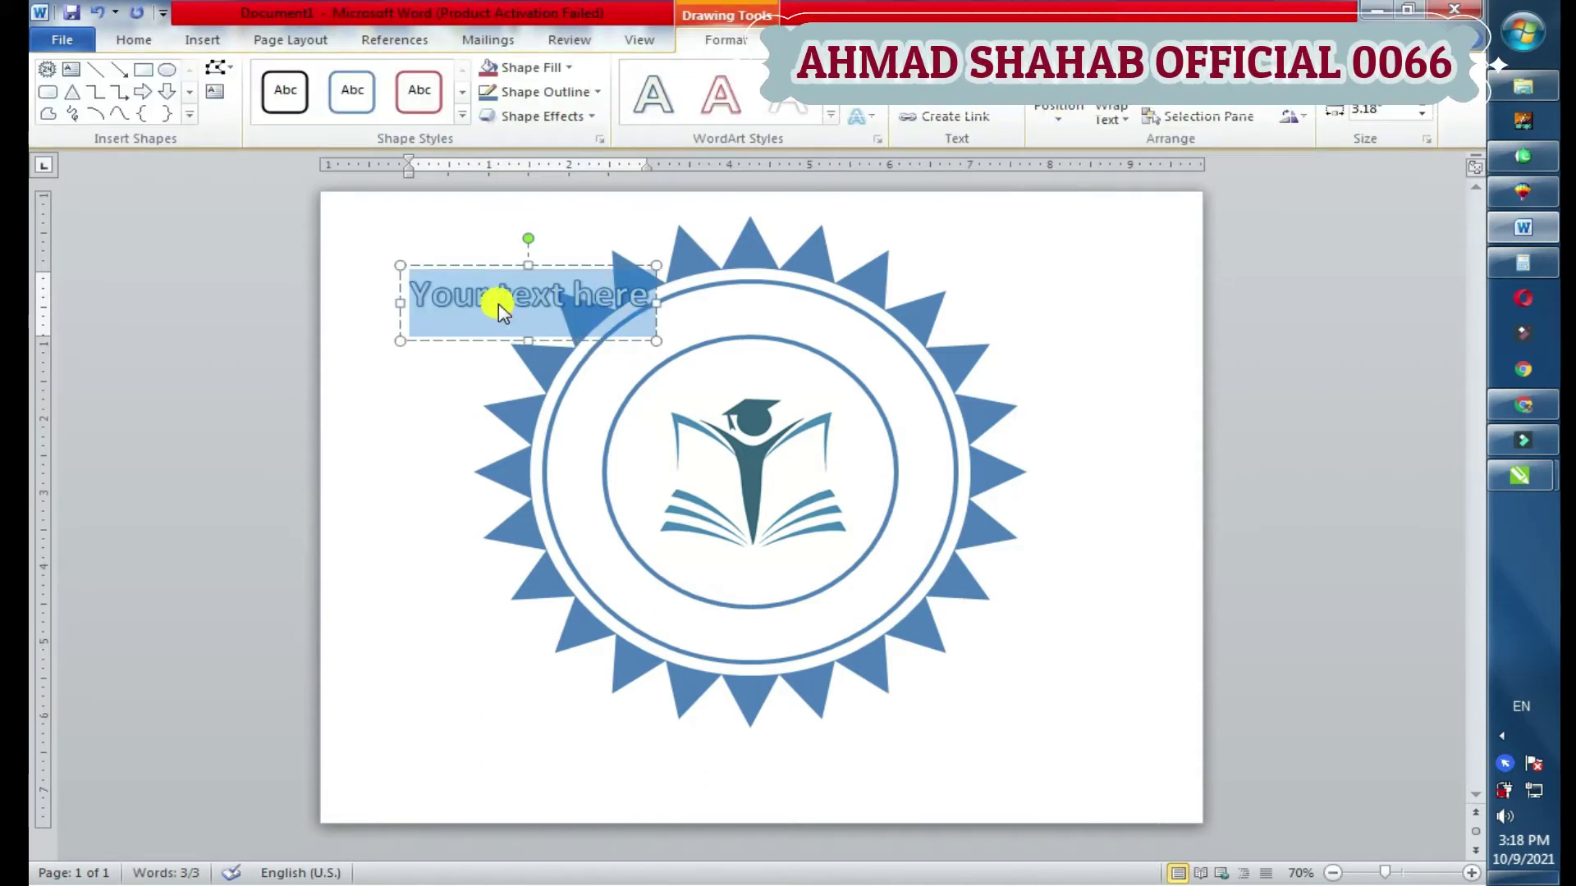
{"action": "type", "text": "G.H.S Hassan"}
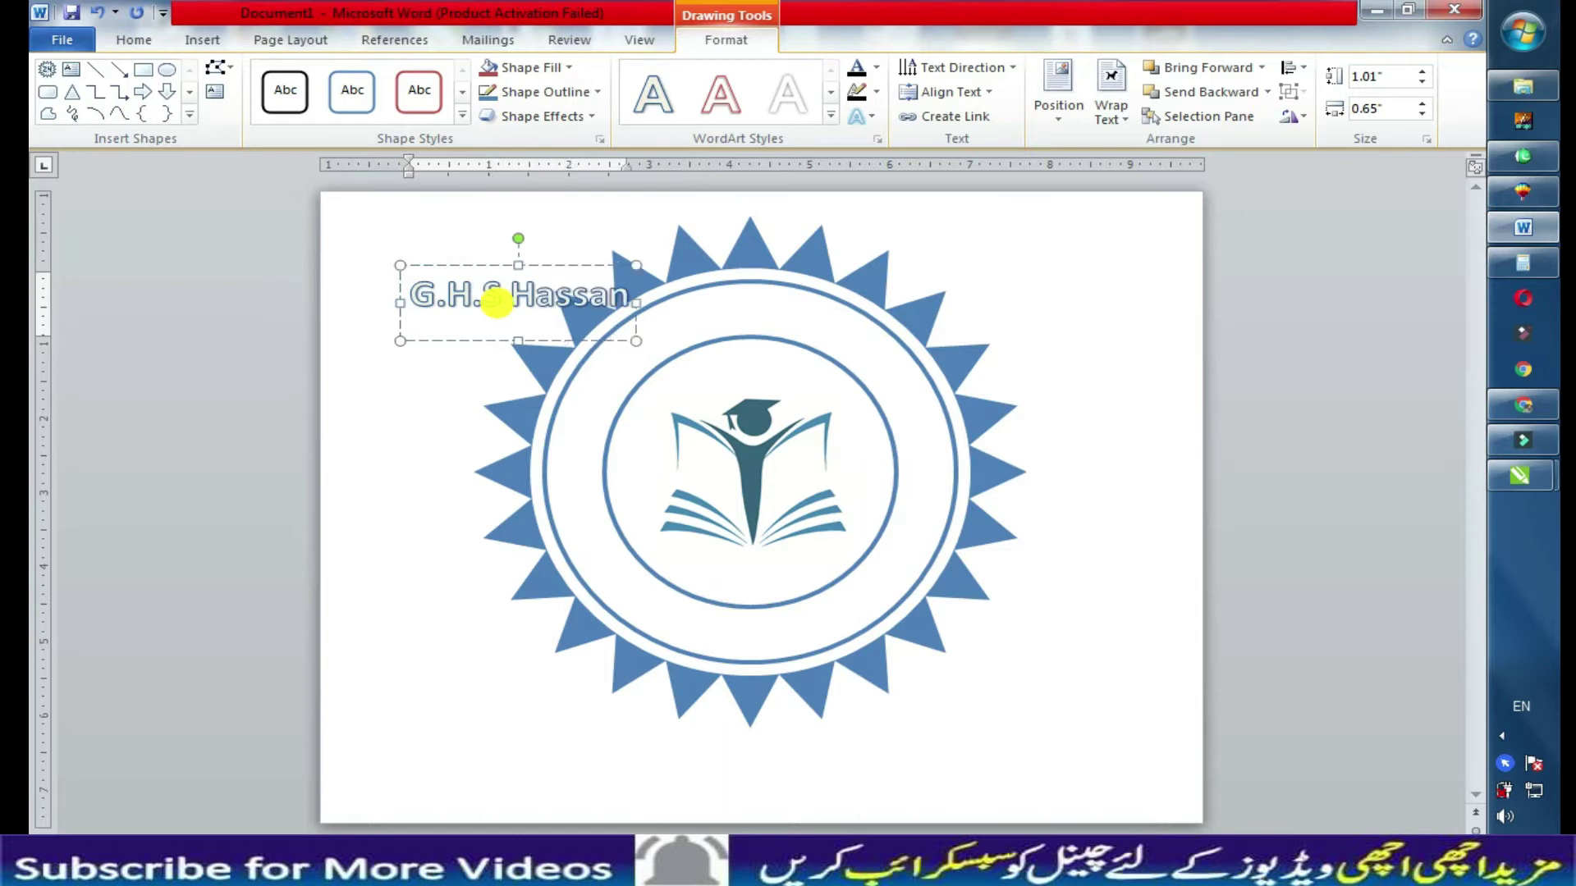
{"action": "type", "text": "Zai Sh"}
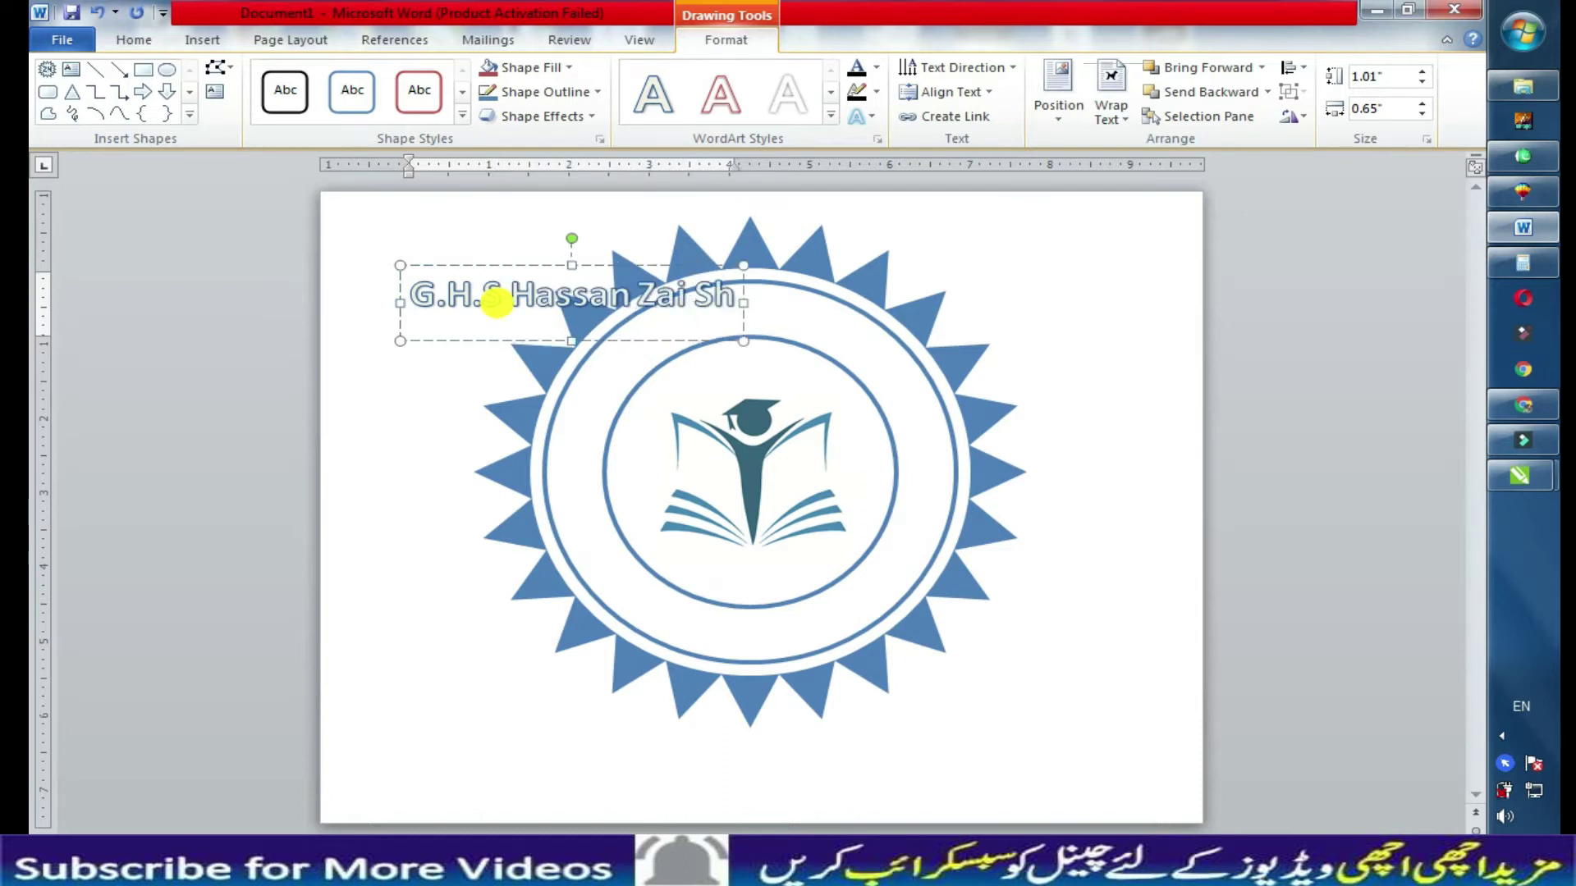
{"action": "type", "text": "abqadar Ch"}
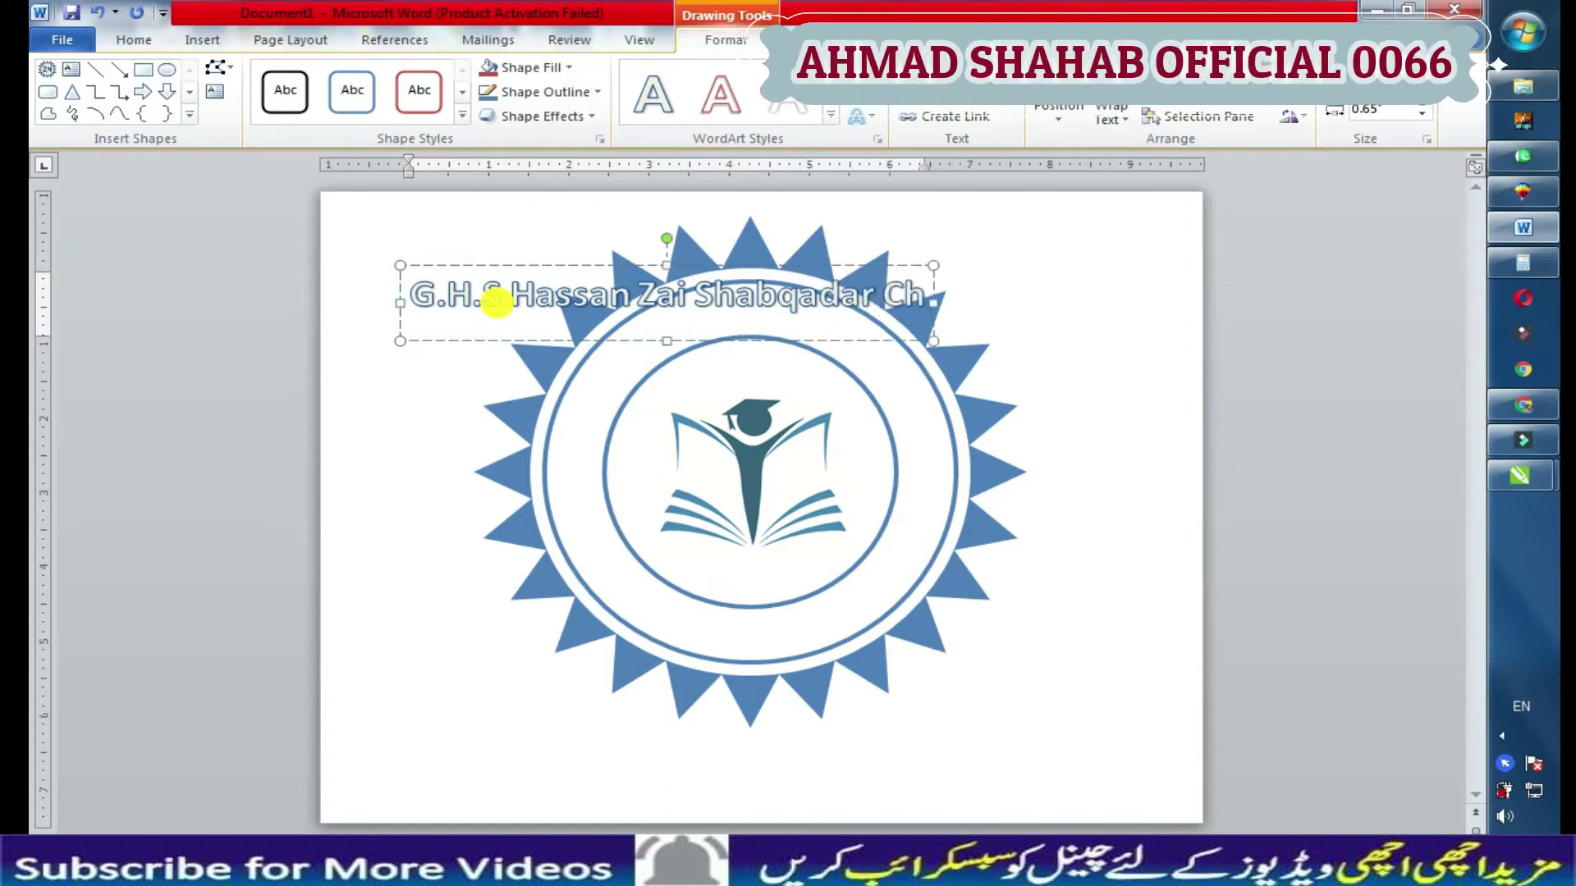
{"action": "type", "text": "arsad"}
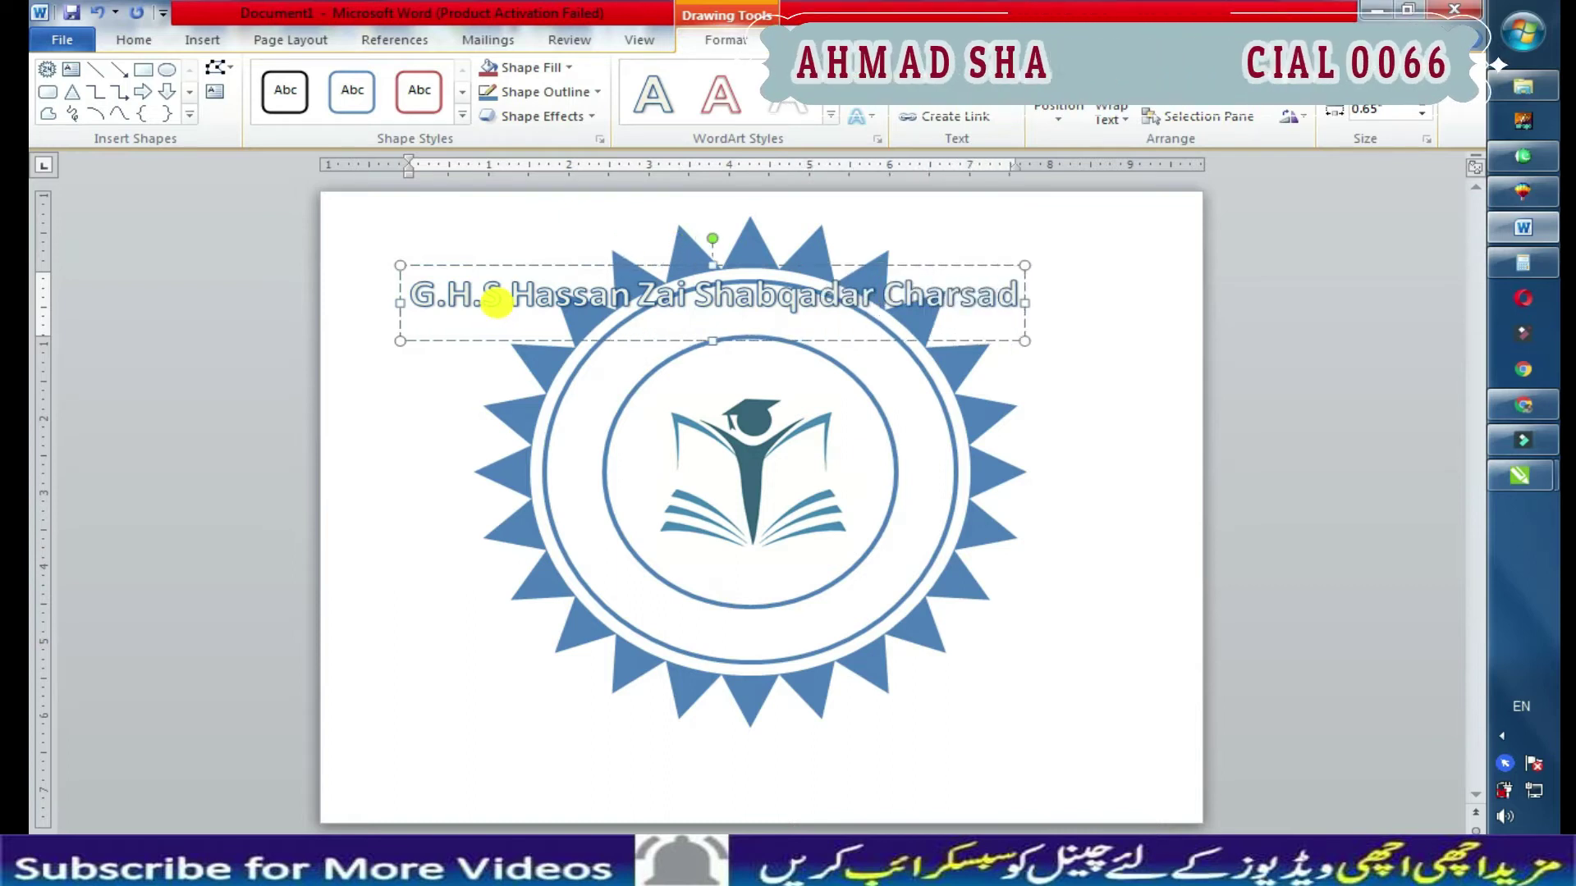
{"action": "type", "text": "da"}
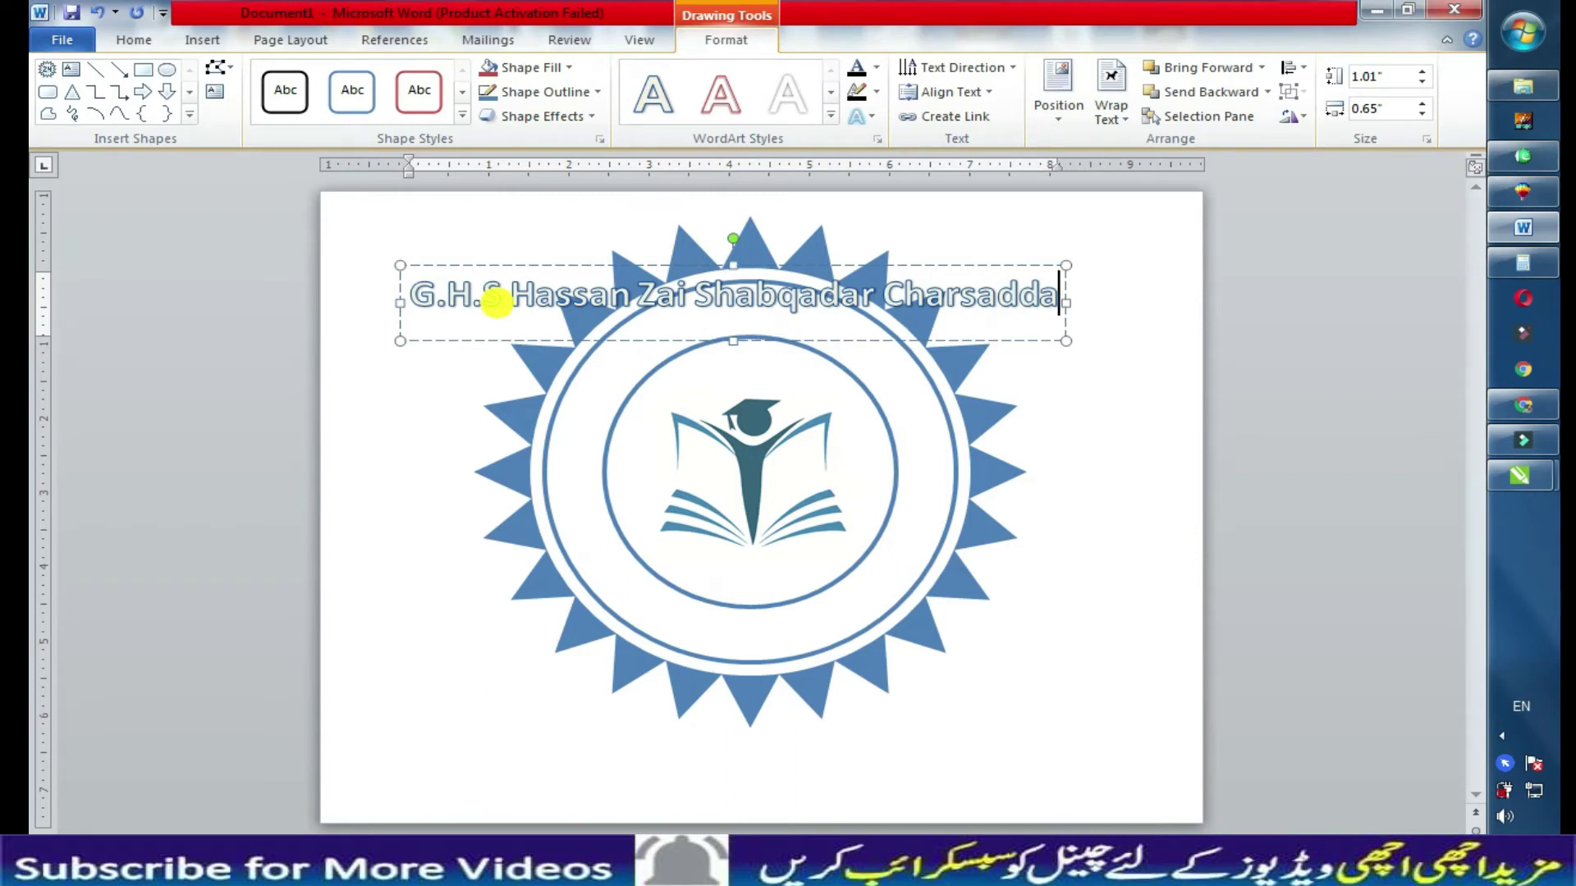
Transform the school name into a circular Follow Path arch and resize it to fit the ring
{"action": "left_click", "coordinate": [873, 120]}
{"action": "mouse_move", "coordinate": [925, 399]}
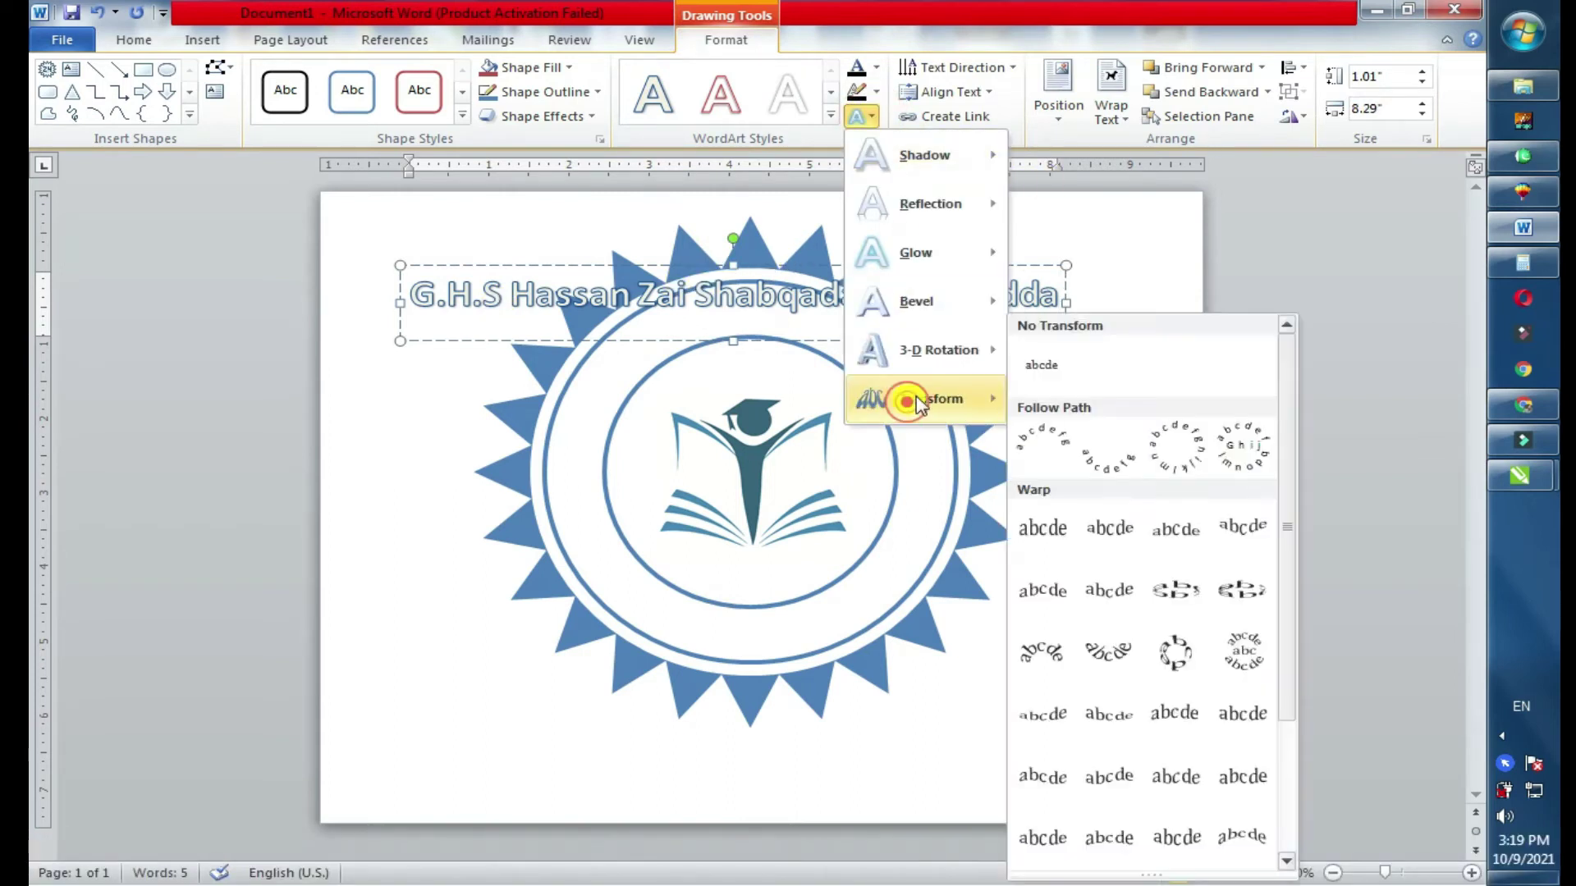
{"action": "left_click", "coordinate": [1036, 438]}
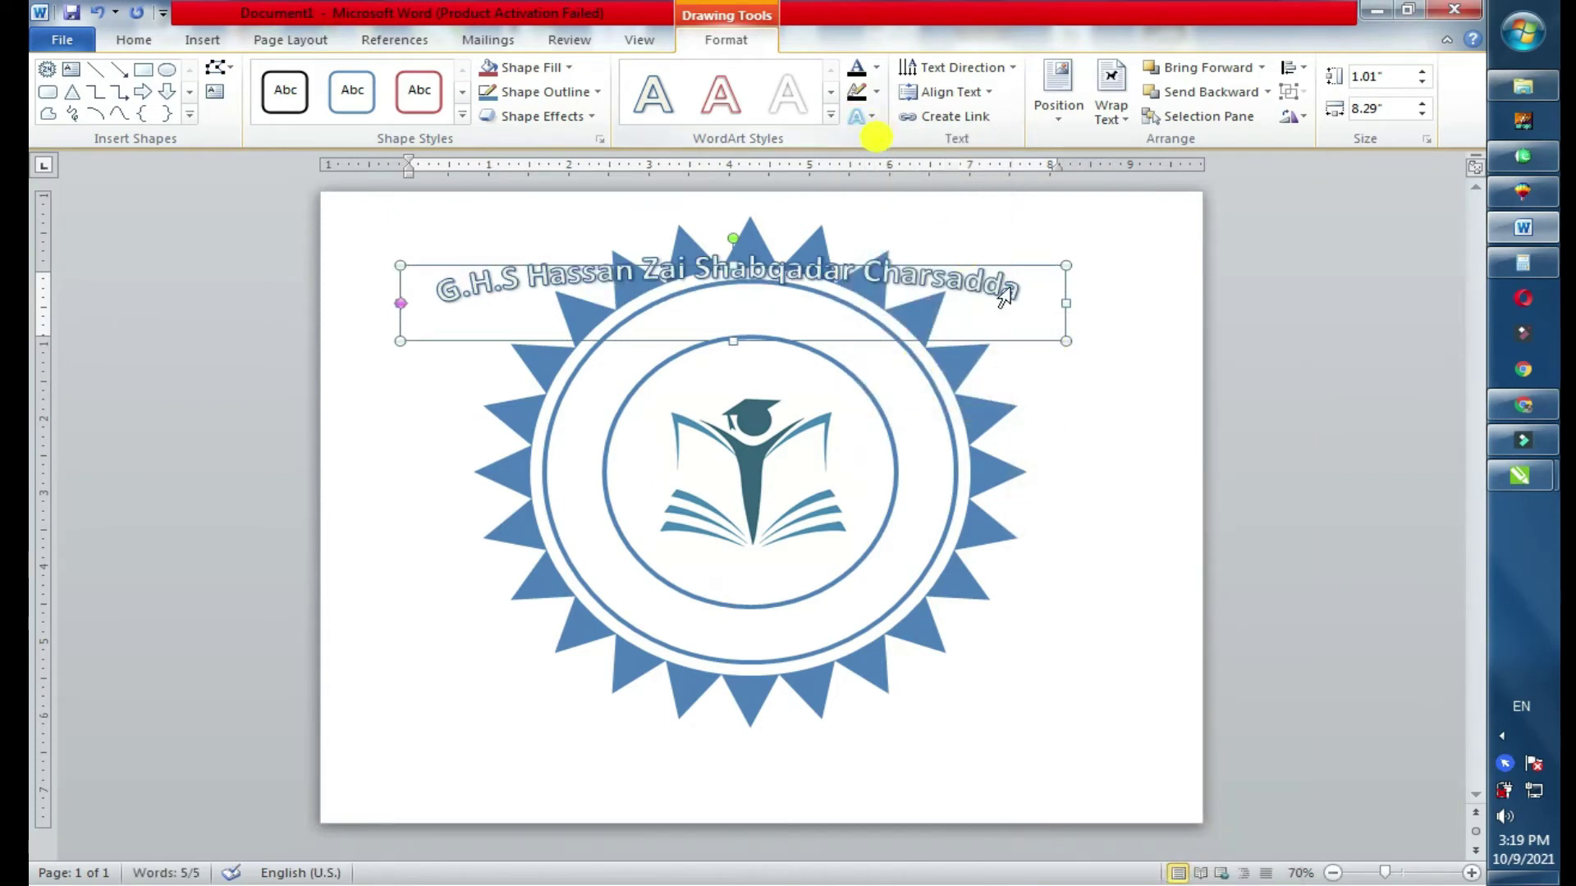
{"action": "left_click_drag", "start_coordinate": [1066, 342], "coordinate": [1033, 726]}
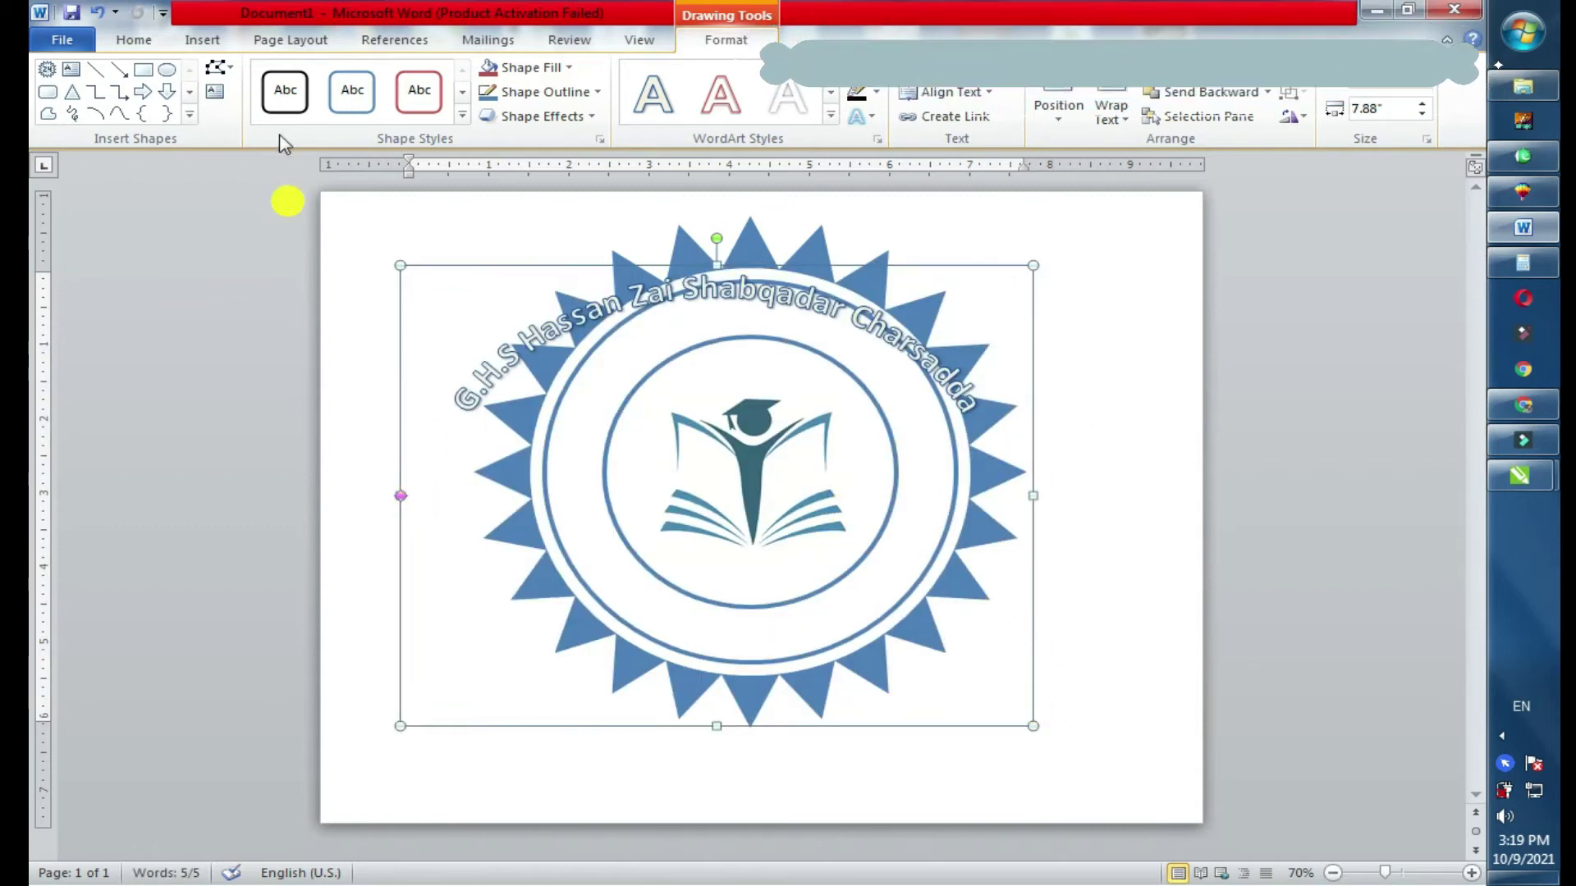
{"action": "left_click", "coordinate": [218, 67]}
{"action": "mouse_move", "coordinate": [289, 95]}
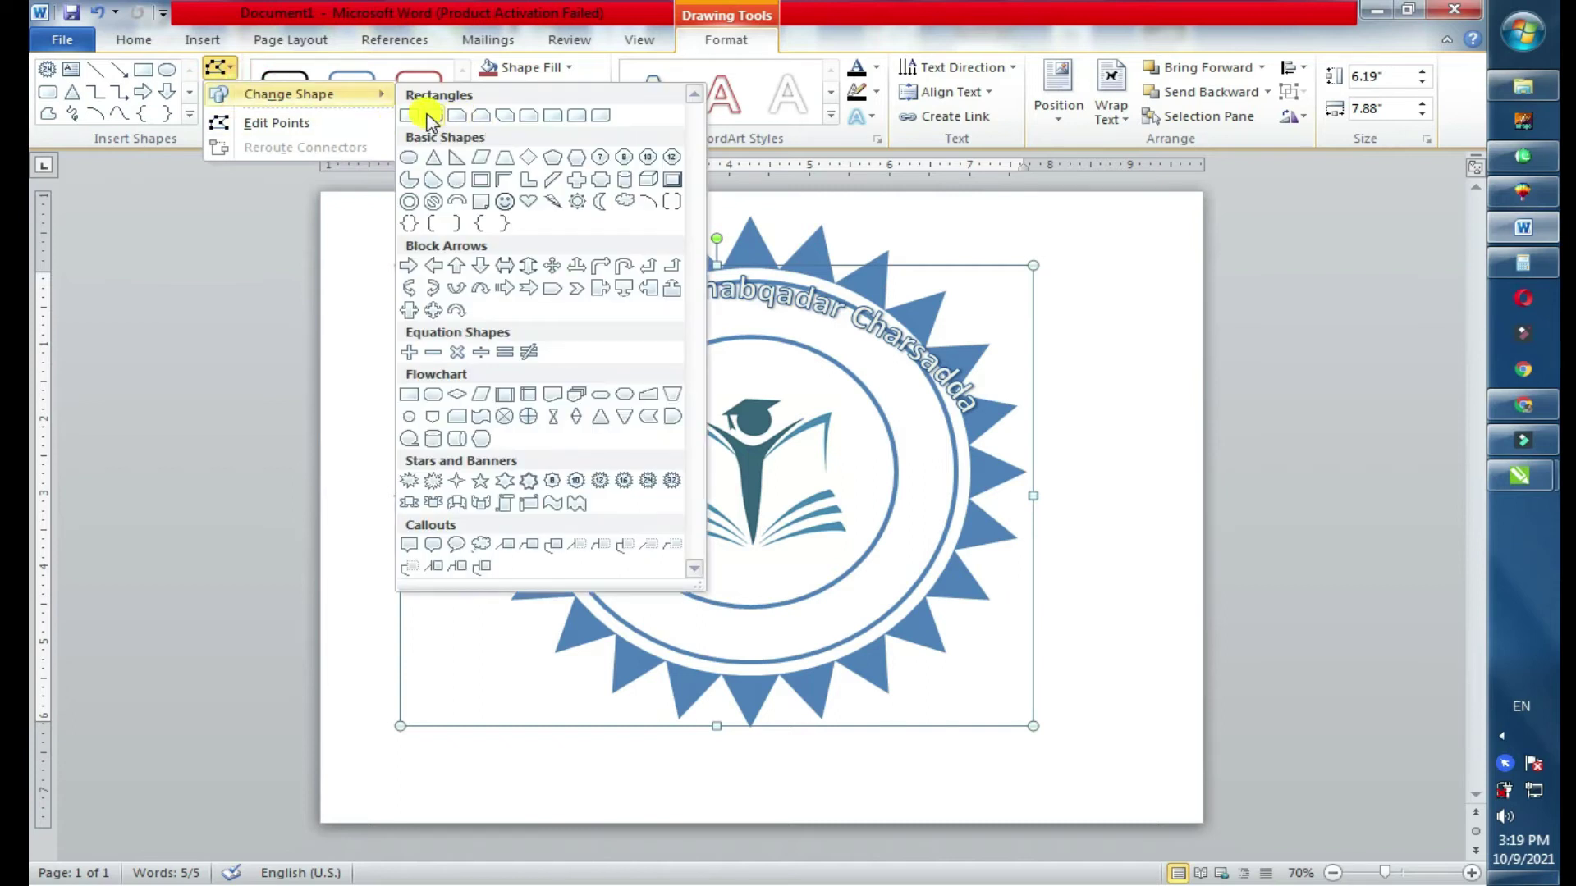
{"action": "left_click", "coordinate": [408, 156]}
{"action": "left_click_drag", "start_coordinate": [1029, 729], "coordinate": [1020, 842]}
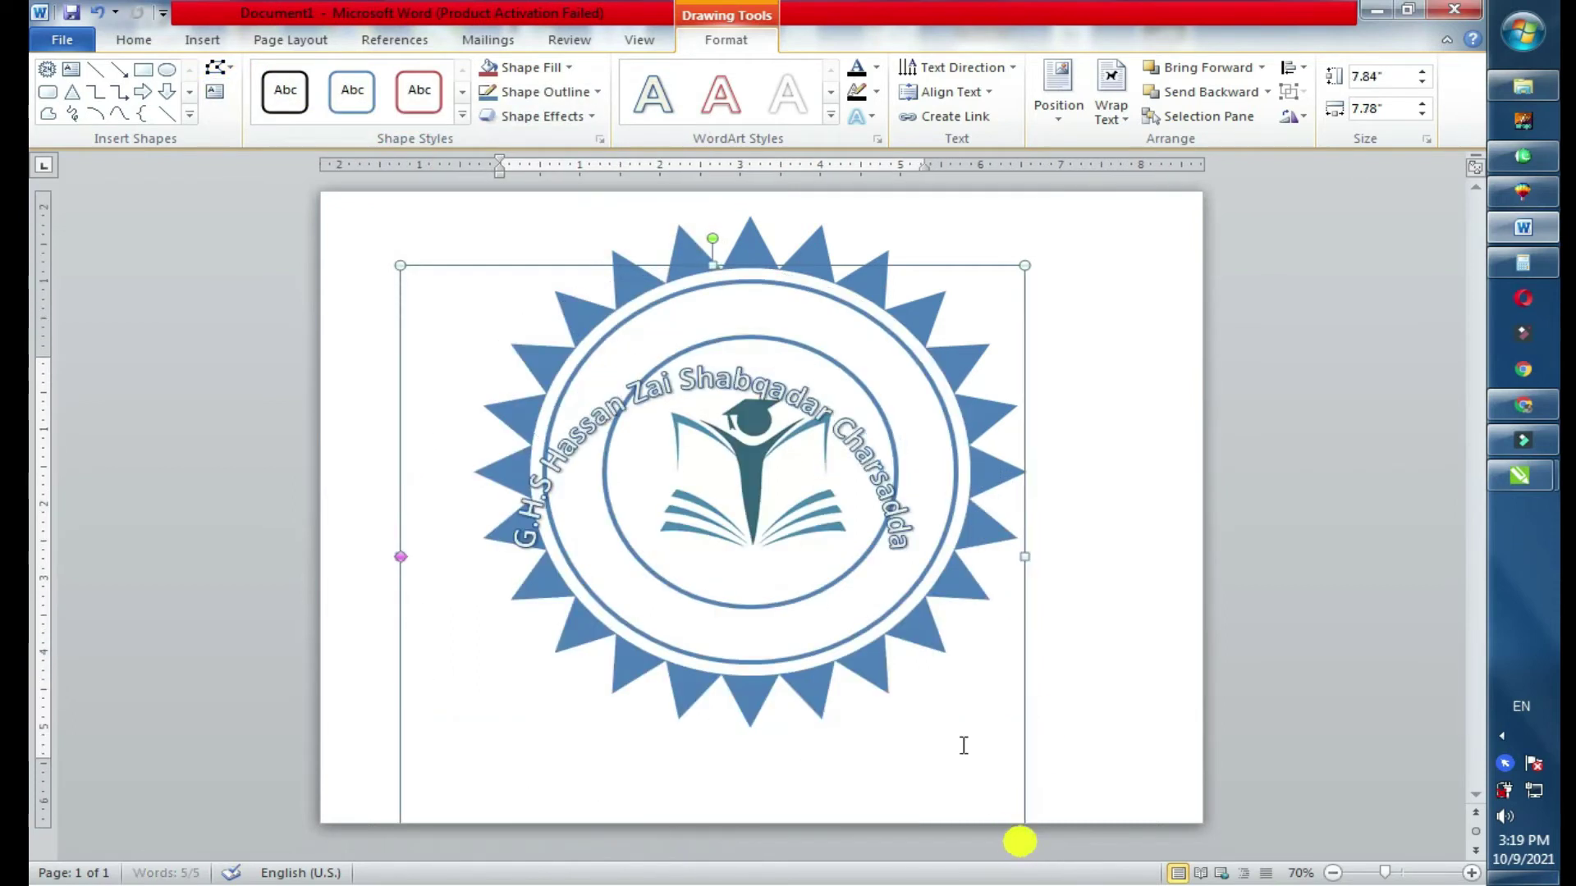
Colour the school name lettering blue with No Outline
{"action": "left_click", "coordinate": [806, 396]}
{"action": "left_click", "coordinate": [566, 65]}
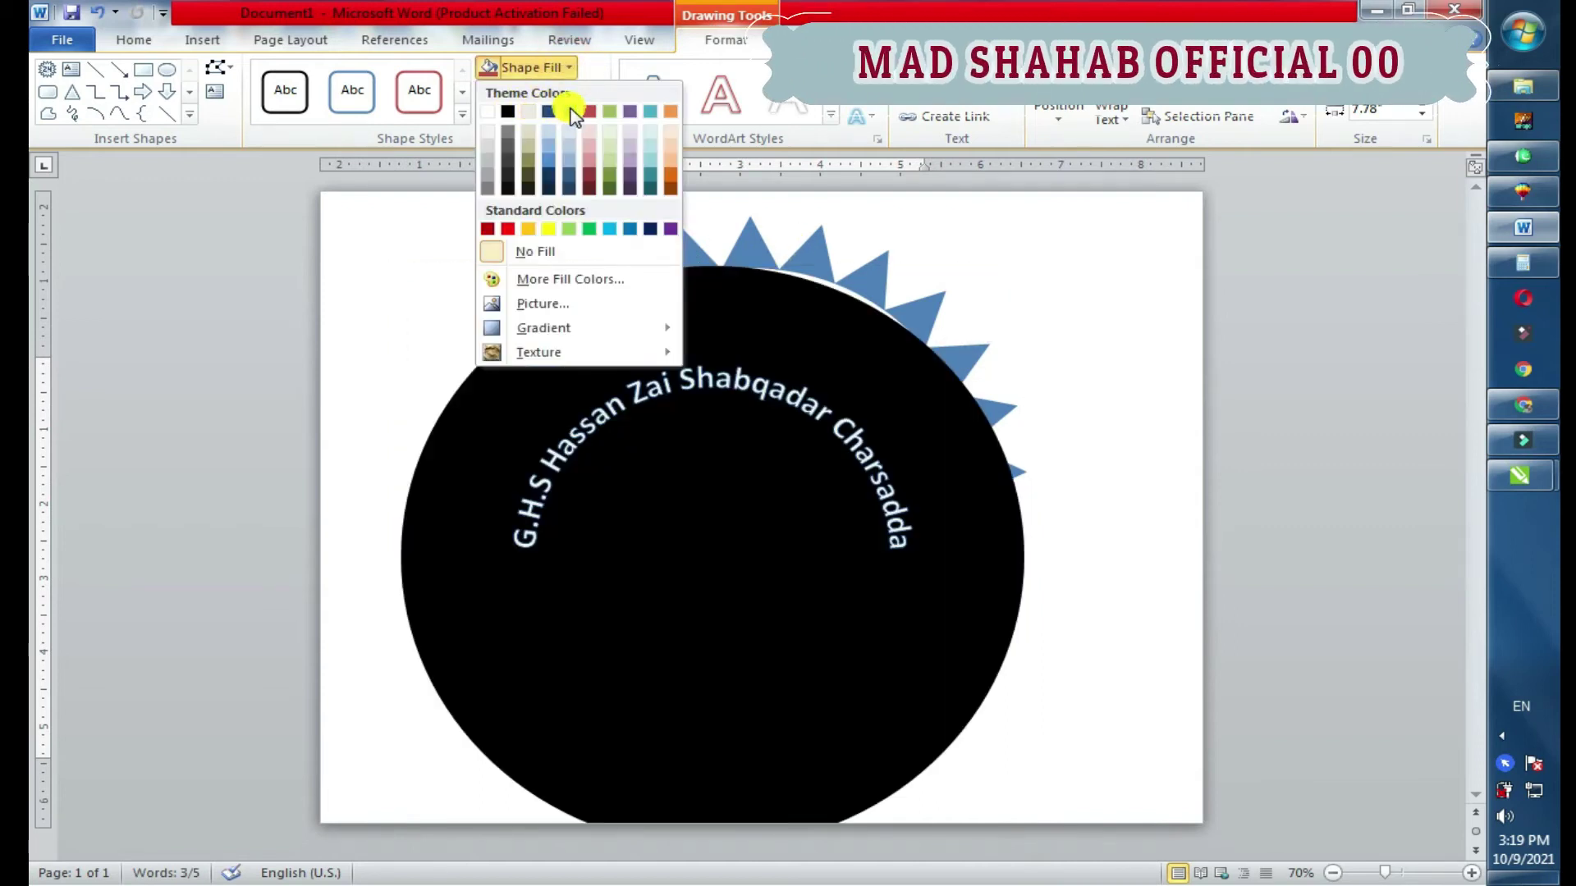
{"action": "left_click", "coordinate": [808, 423]}
{"action": "key", "text": "ctrl+a"}
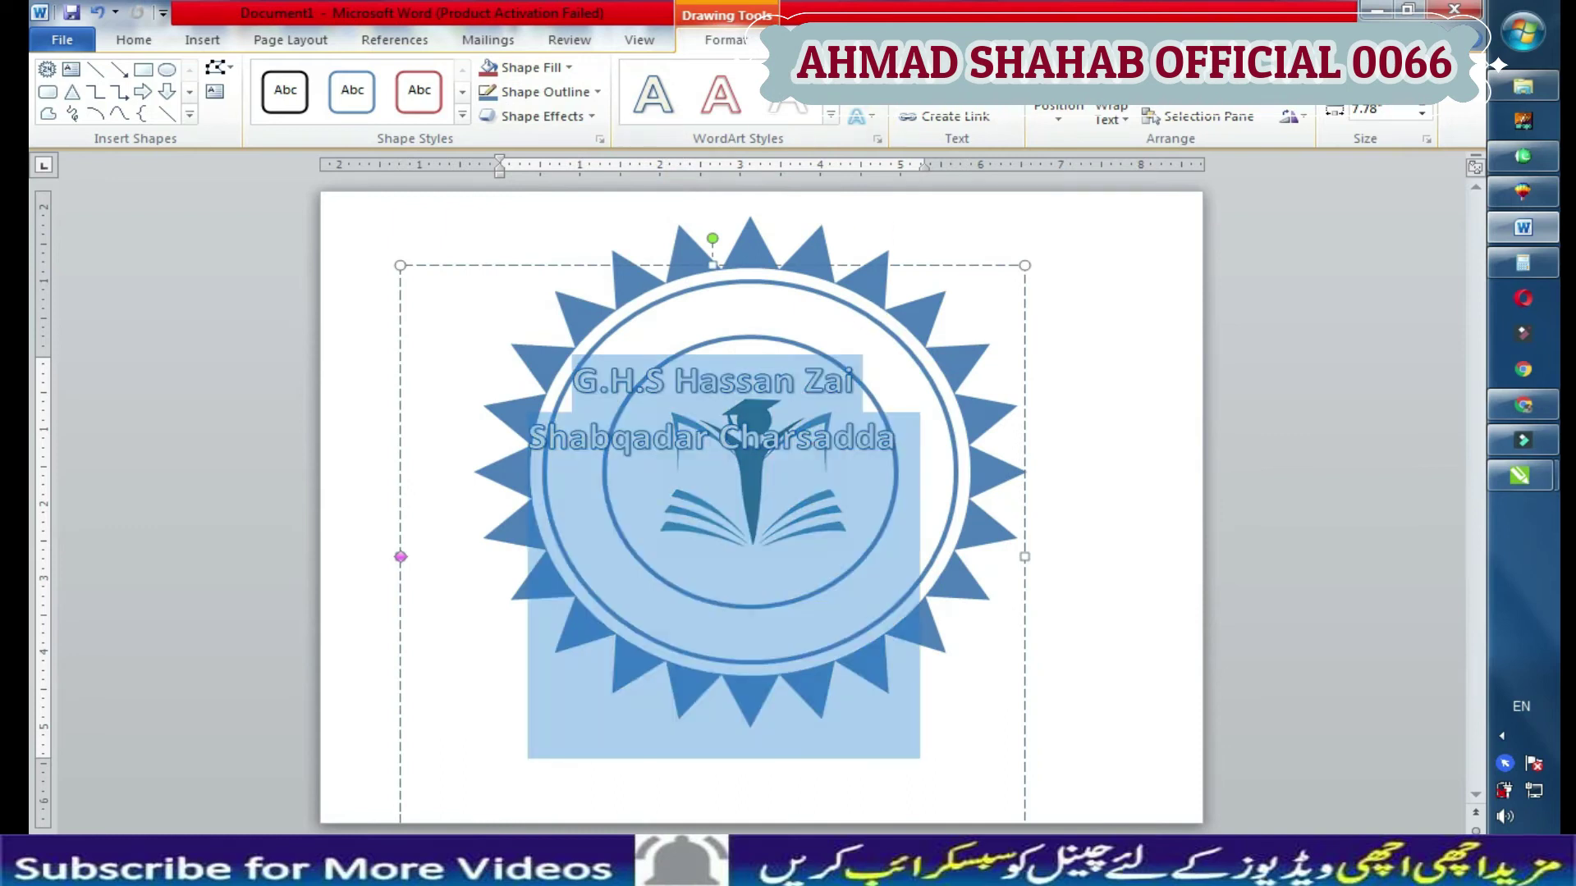
{"action": "left_click", "coordinate": [876, 91]}
{"action": "left_click", "coordinate": [920, 131]}
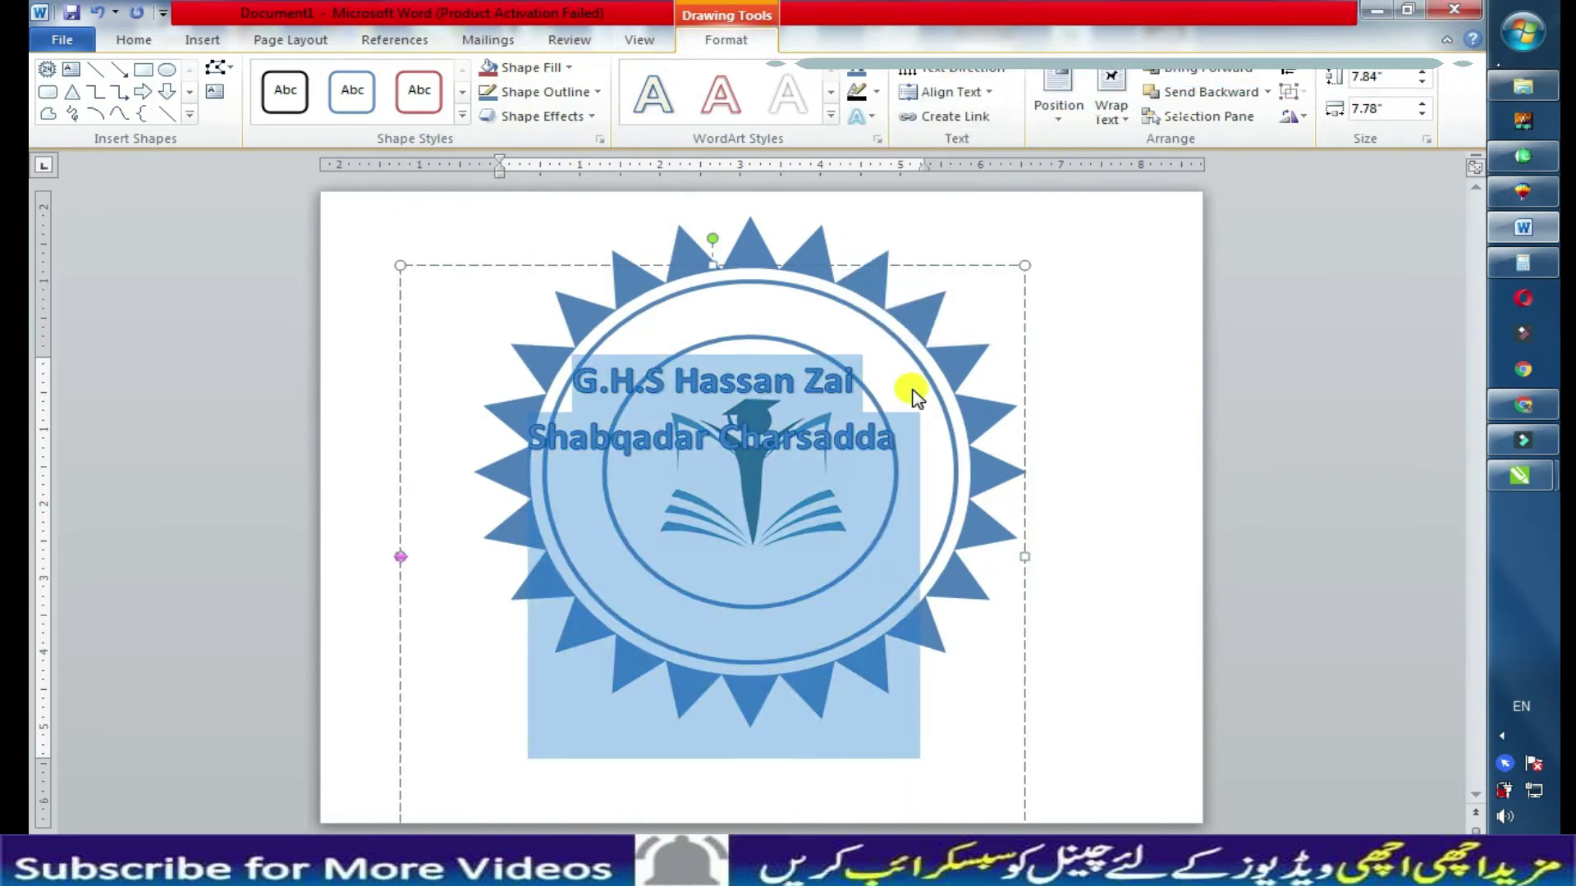
{"action": "left_click", "coordinate": [875, 91]}
{"action": "left_click", "coordinate": [907, 299]}
Reposition the arched school name onto the badge's ring
{"action": "left_click", "coordinate": [1073, 450]}
{"action": "left_click", "coordinate": [714, 338]}
{"action": "mouse_move", "coordinate": [755, 264]}
{"action": "left_mouse_down"}
{"action": "mouse_move", "coordinate": [815, 234]}
{"action": "mouse_move", "coordinate": [797, 223]}
{"action": "mouse_move", "coordinate": [810, 207]}
{"action": "left_mouse_up"}
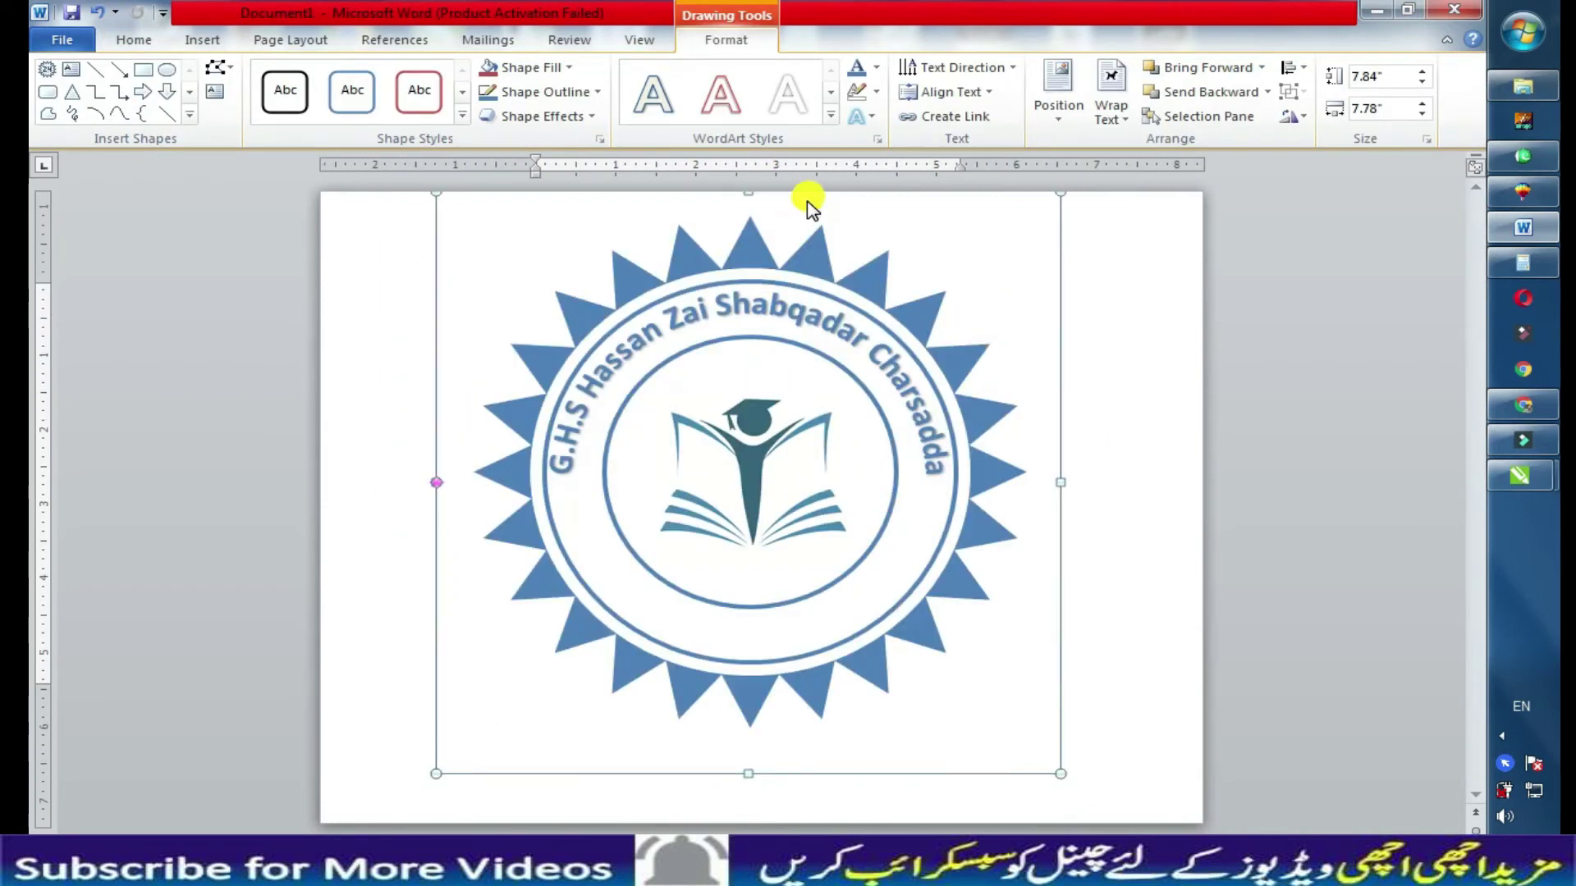
Adjust the arc's start and end points so the text ends meet at the bottom
{"action": "key", "text": "ctrl+z"}
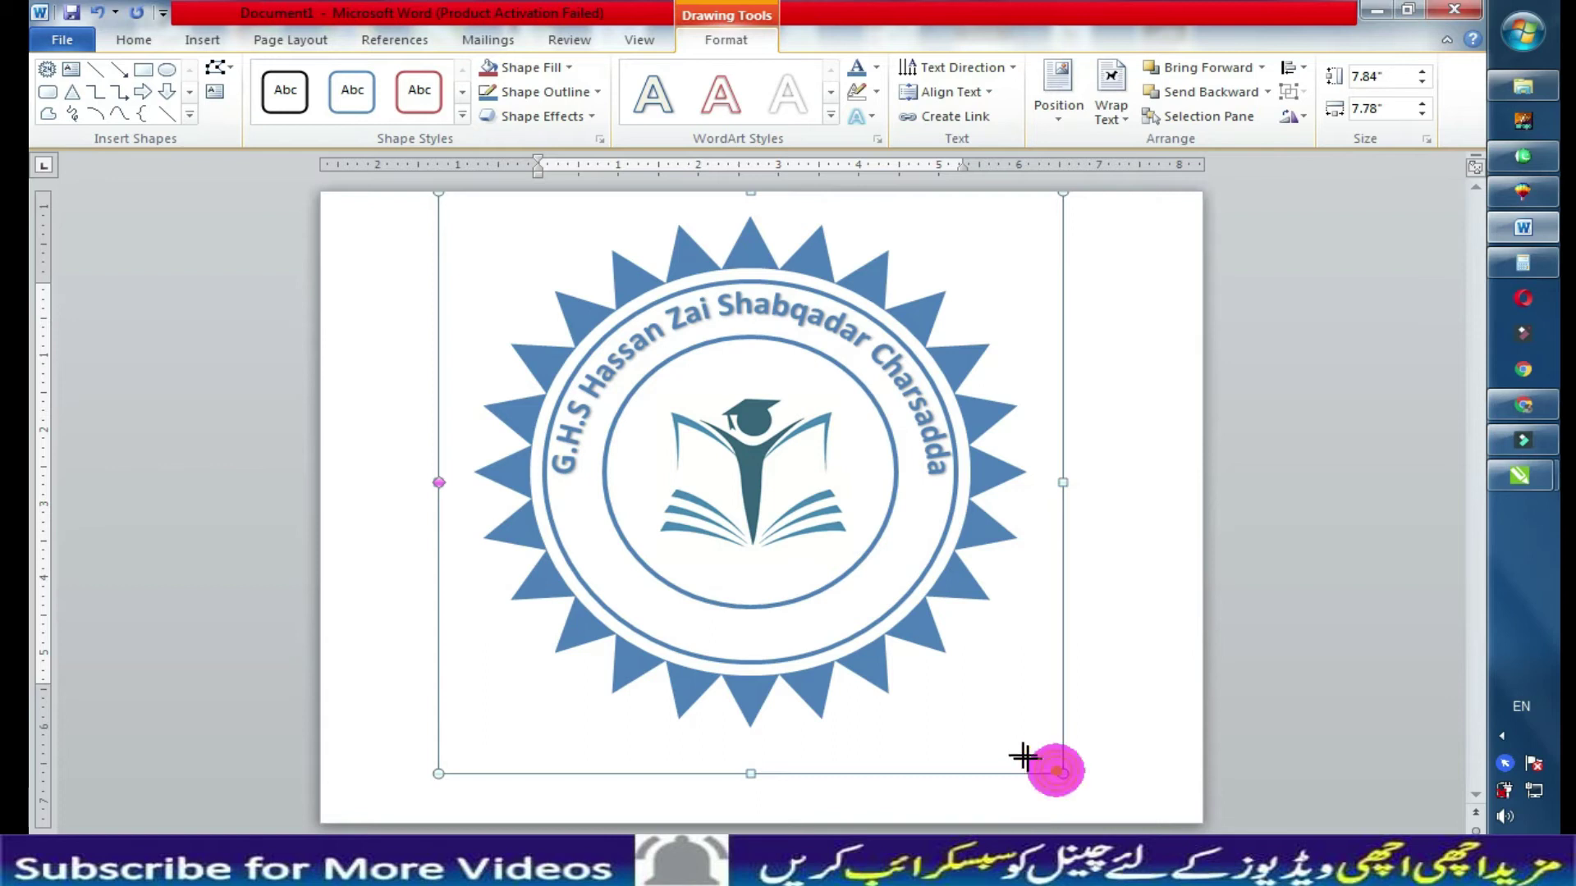
{"action": "mouse_move", "coordinate": [1024, 755]}
{"action": "left_mouse_down"}
{"action": "mouse_move", "coordinate": [999, 740]}
{"action": "mouse_move", "coordinate": [1042, 756]}
{"action": "left_mouse_up"}
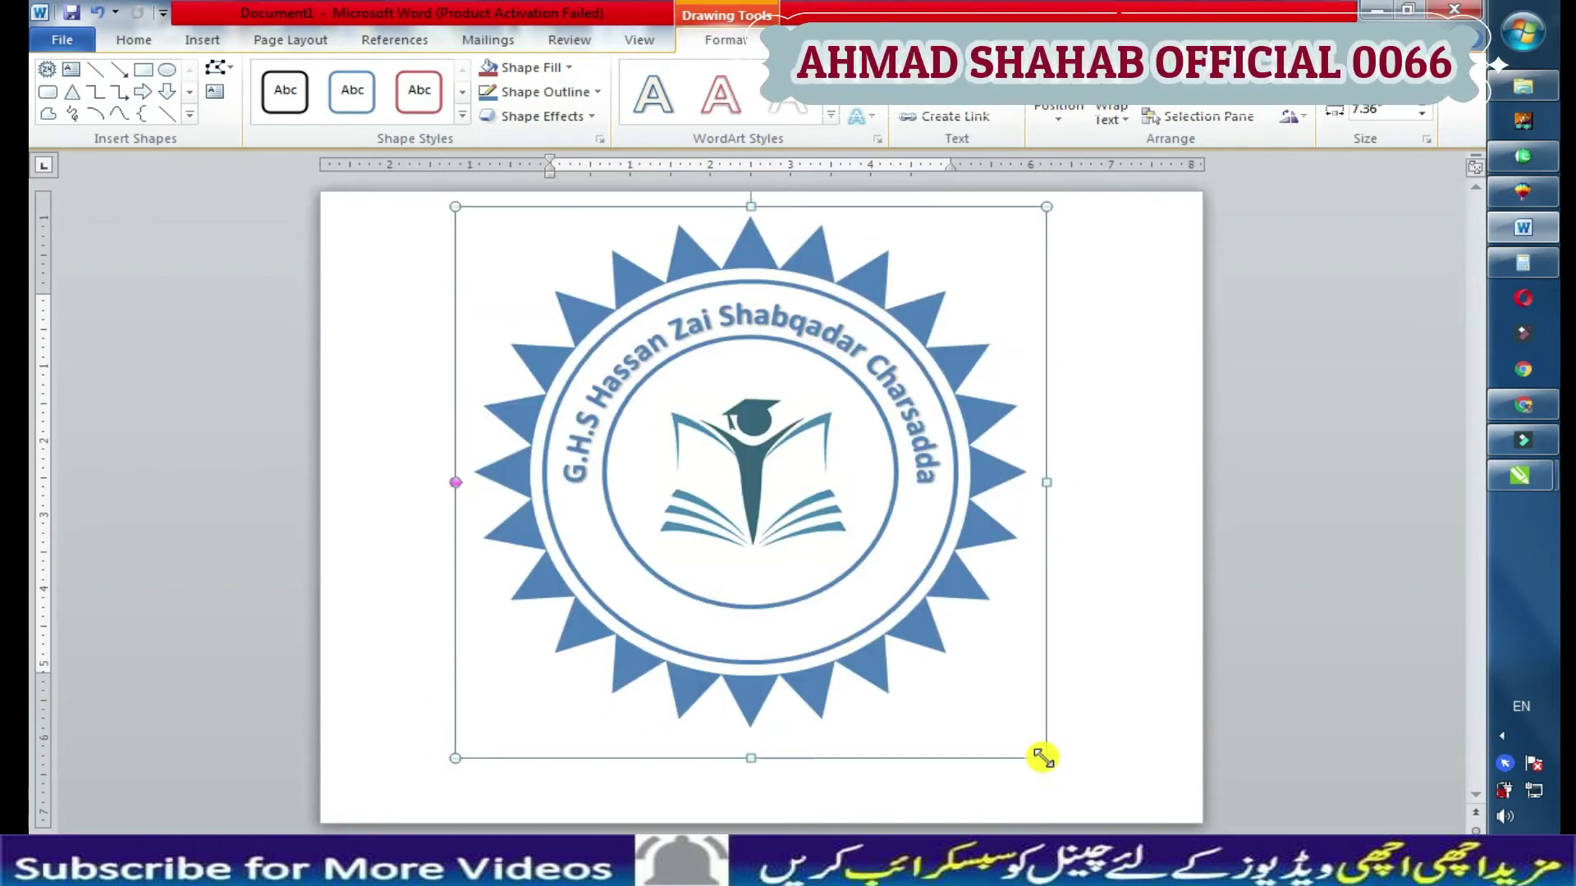
{"action": "key", "text": "ctrl+z"}
{"action": "mouse_move", "coordinate": [455, 486]}
{"action": "left_mouse_down"}
{"action": "mouse_move", "coordinate": [468, 640]}
{"action": "mouse_move", "coordinate": [663, 722]}
{"action": "left_mouse_up"}
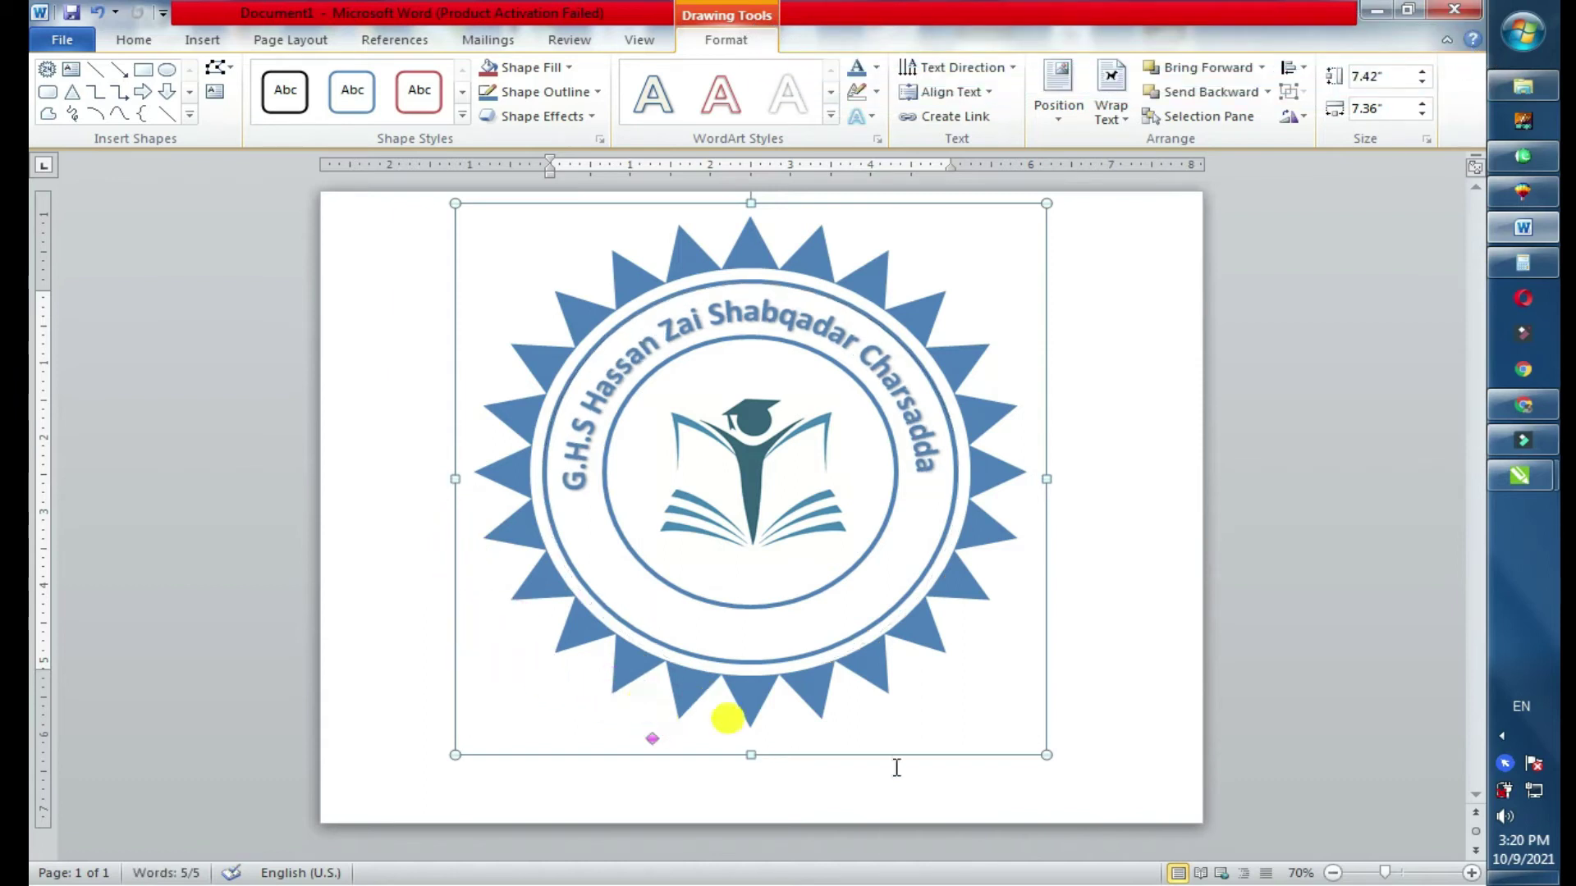
{"action": "left_click_drag", "start_coordinate": [1046, 756], "coordinate": [1050, 797]}
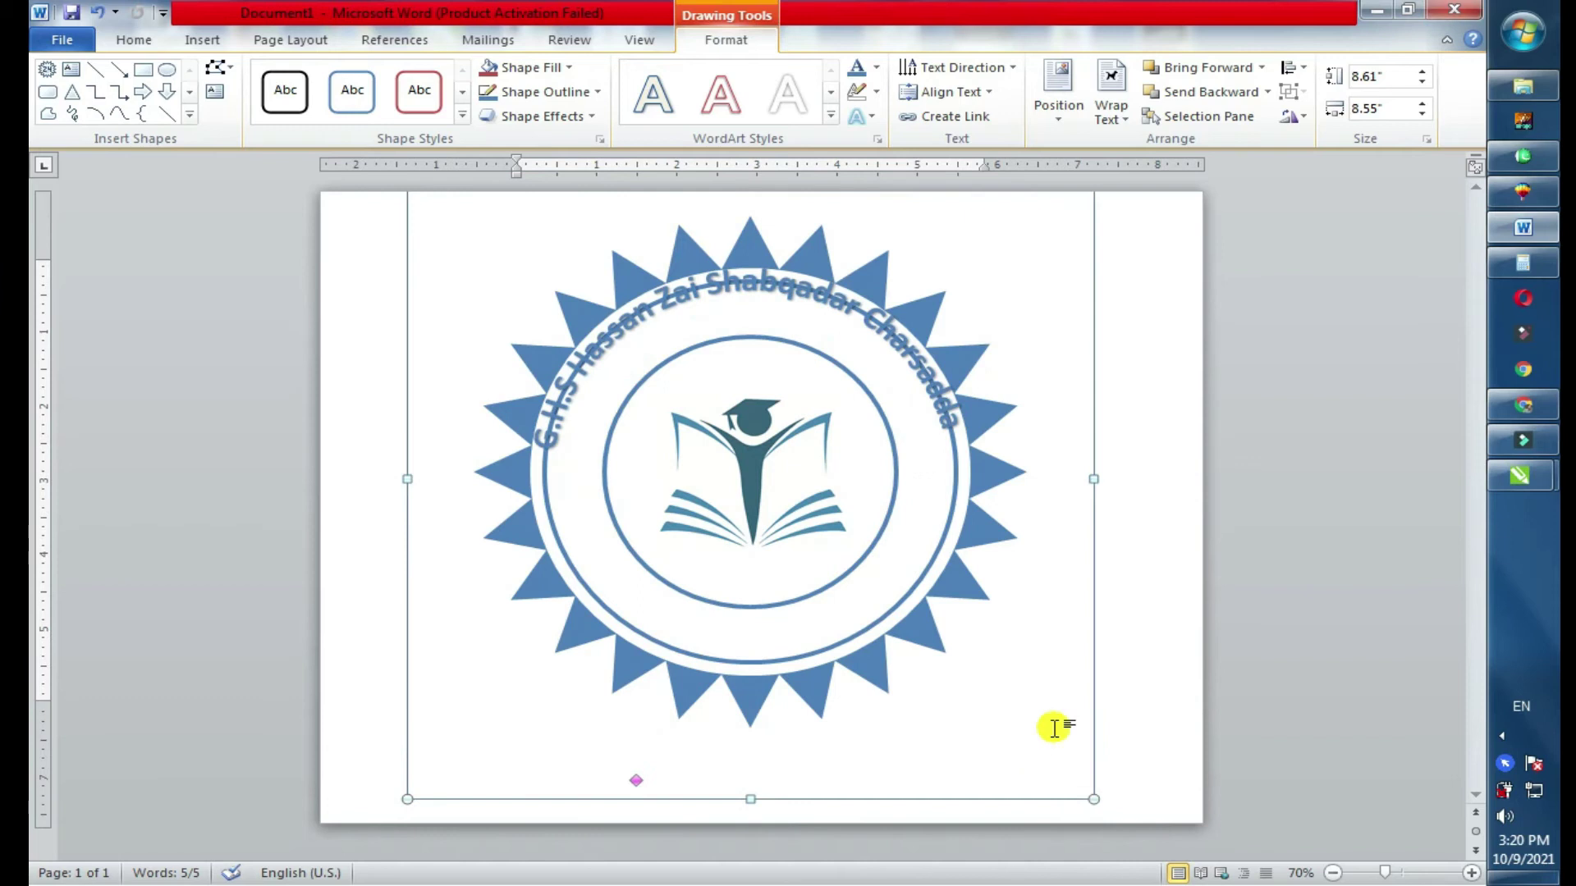
{"action": "key", "text": "ctrl+z"}
{"action": "left_click_drag", "start_coordinate": [687, 763], "coordinate": [833, 694]}
Set the school name's font size to 72
{"action": "triple_click", "coordinate": [903, 422]}
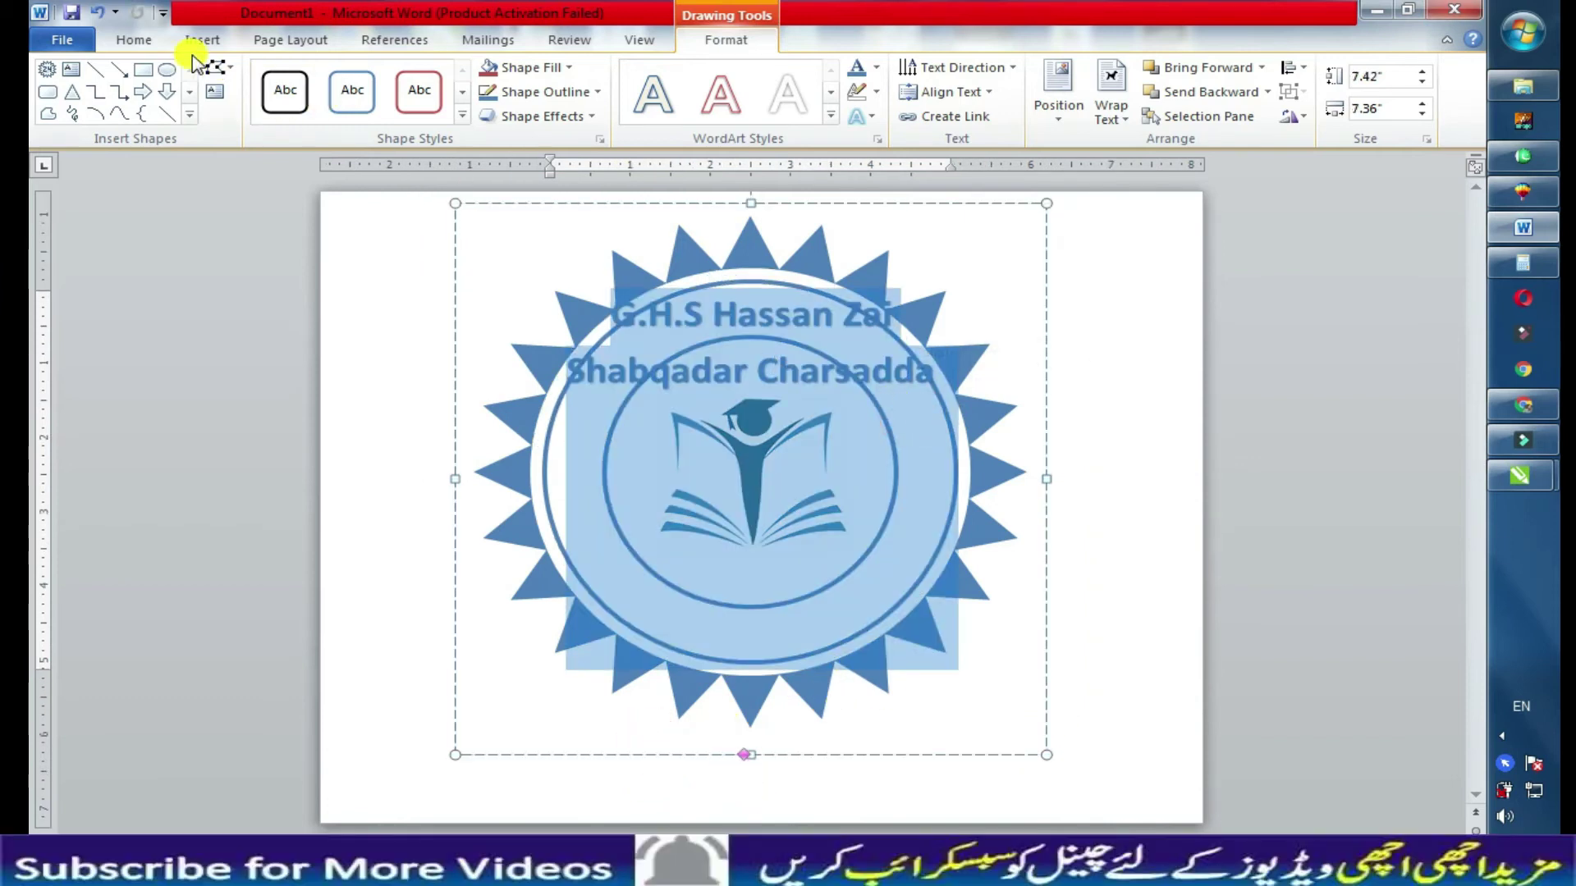
{"action": "left_click", "coordinate": [134, 39]}
{"action": "left_click", "coordinate": [375, 78]}
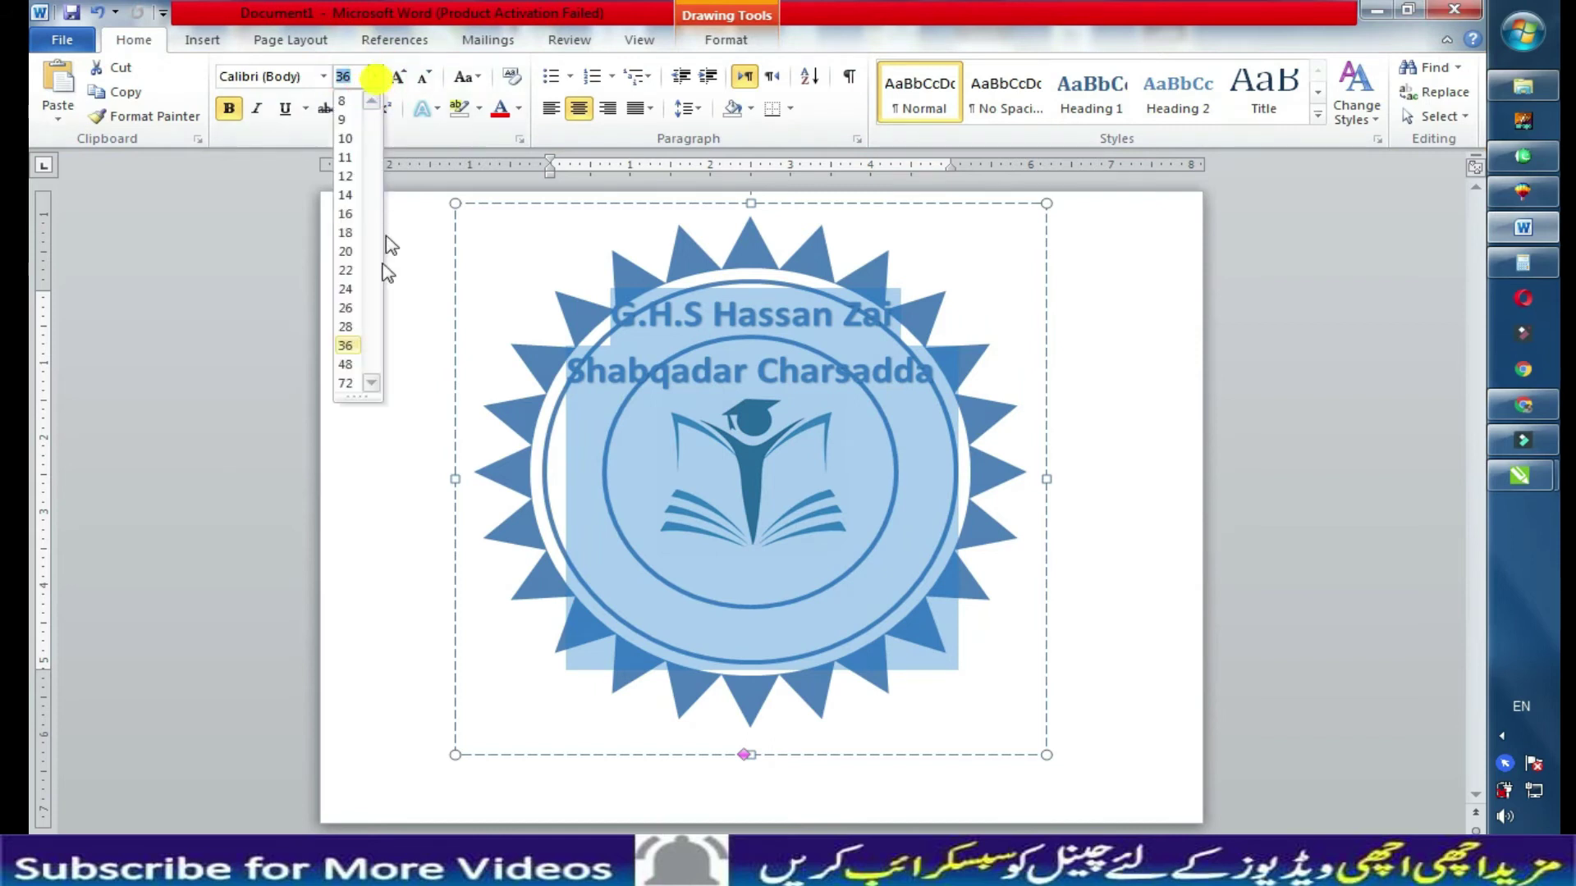
{"action": "left_click", "coordinate": [346, 375]}
Slightly enlarge the arched text frame to fit around the inner ring
{"action": "left_click", "coordinate": [1066, 553]}
{"action": "left_click", "coordinate": [723, 443]}
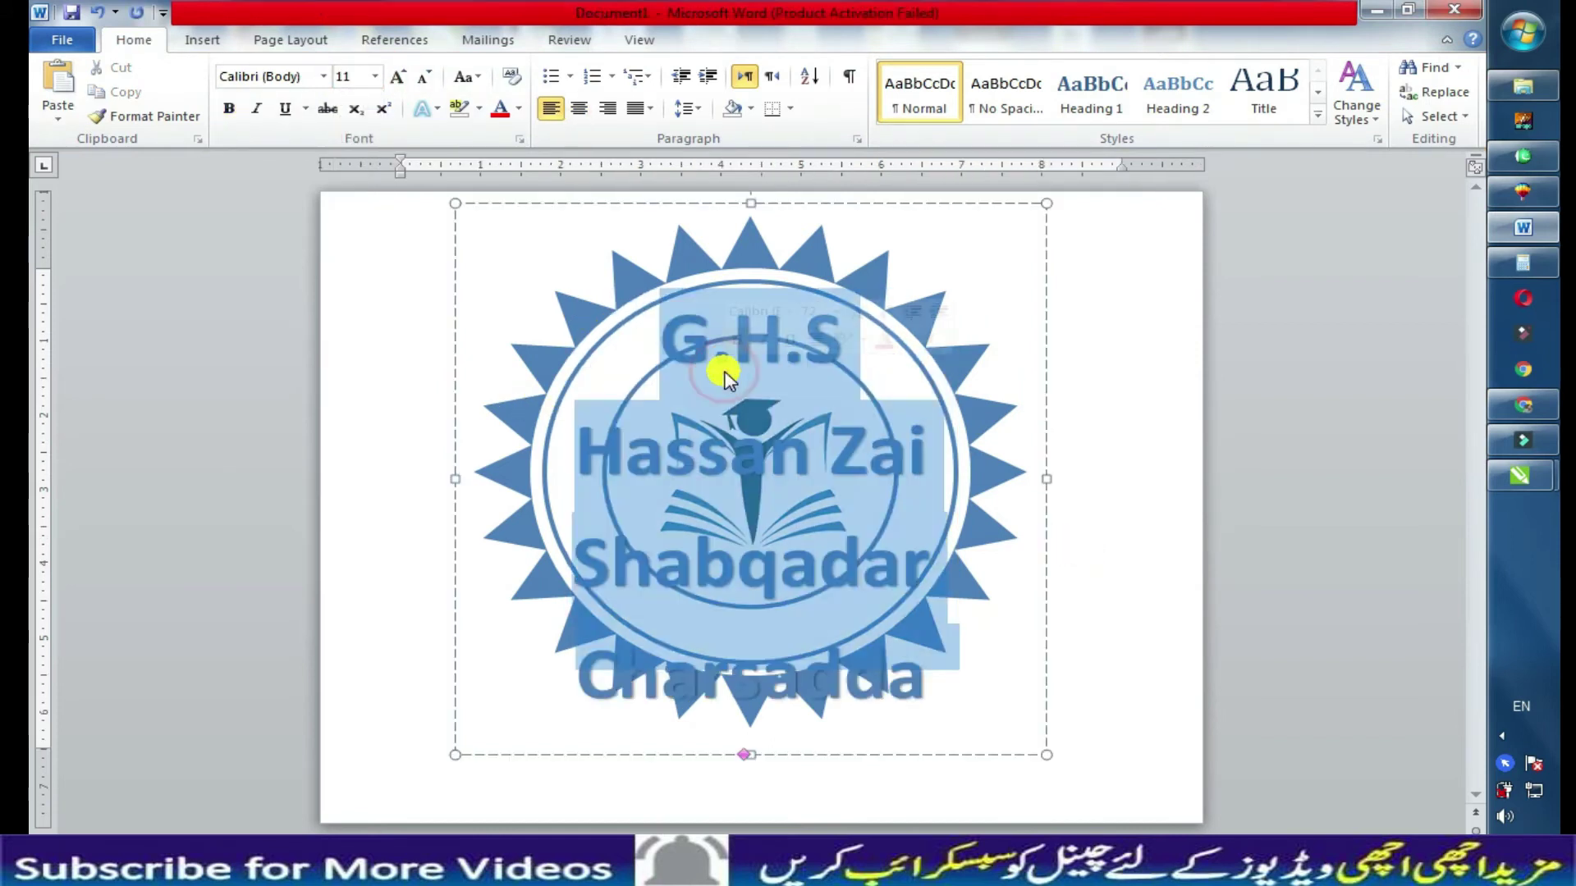
{"action": "left_click", "coordinate": [604, 738]}
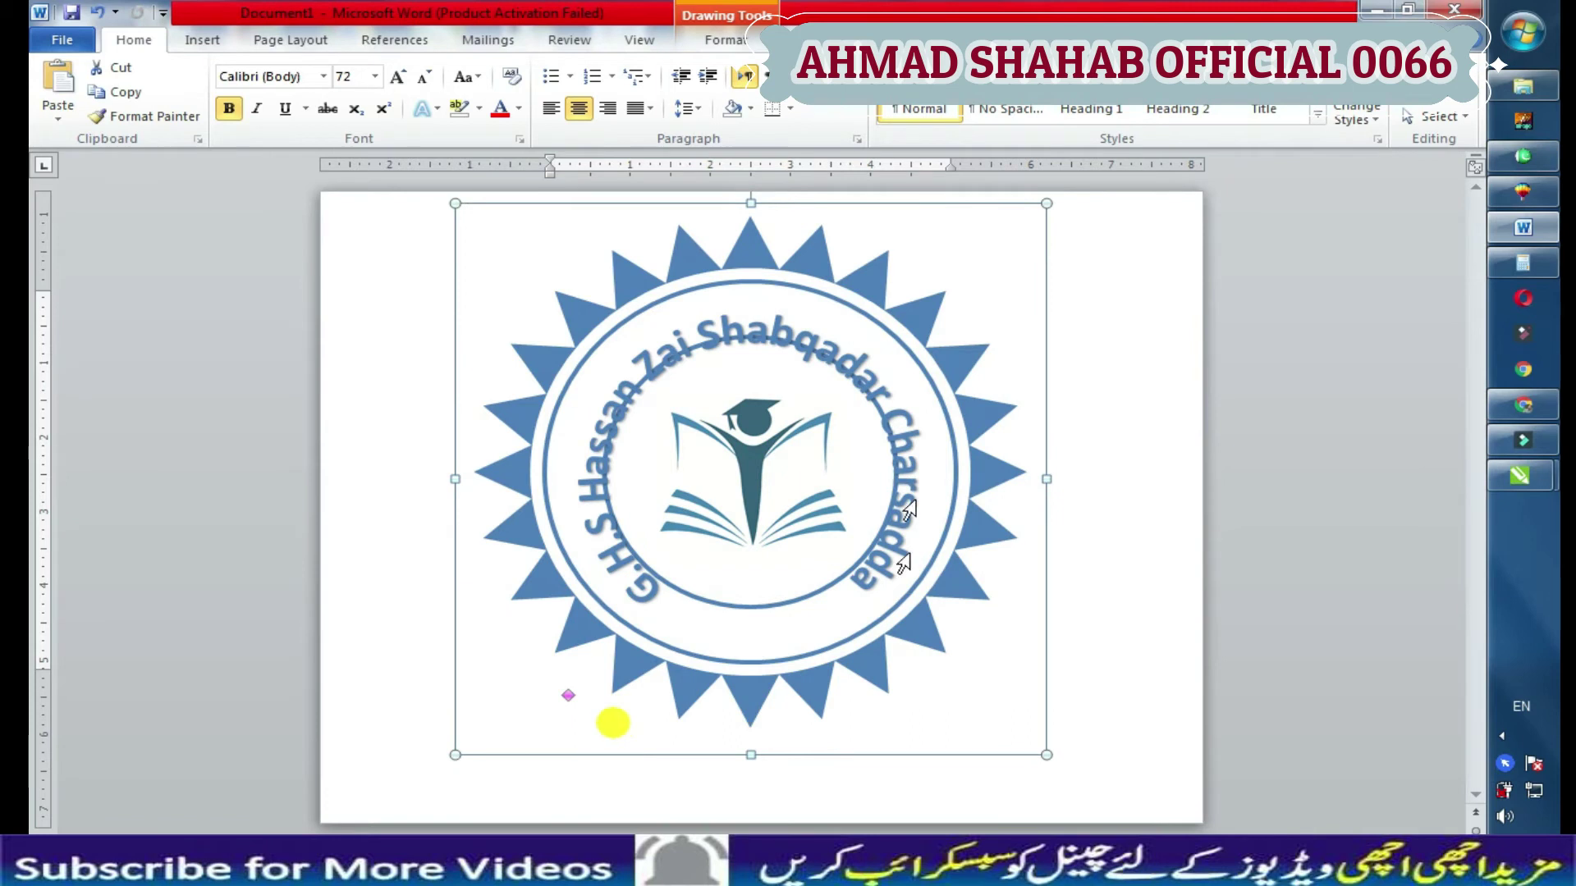
{"action": "left_click_drag", "start_coordinate": [1046, 754], "coordinate": [1067, 767]}
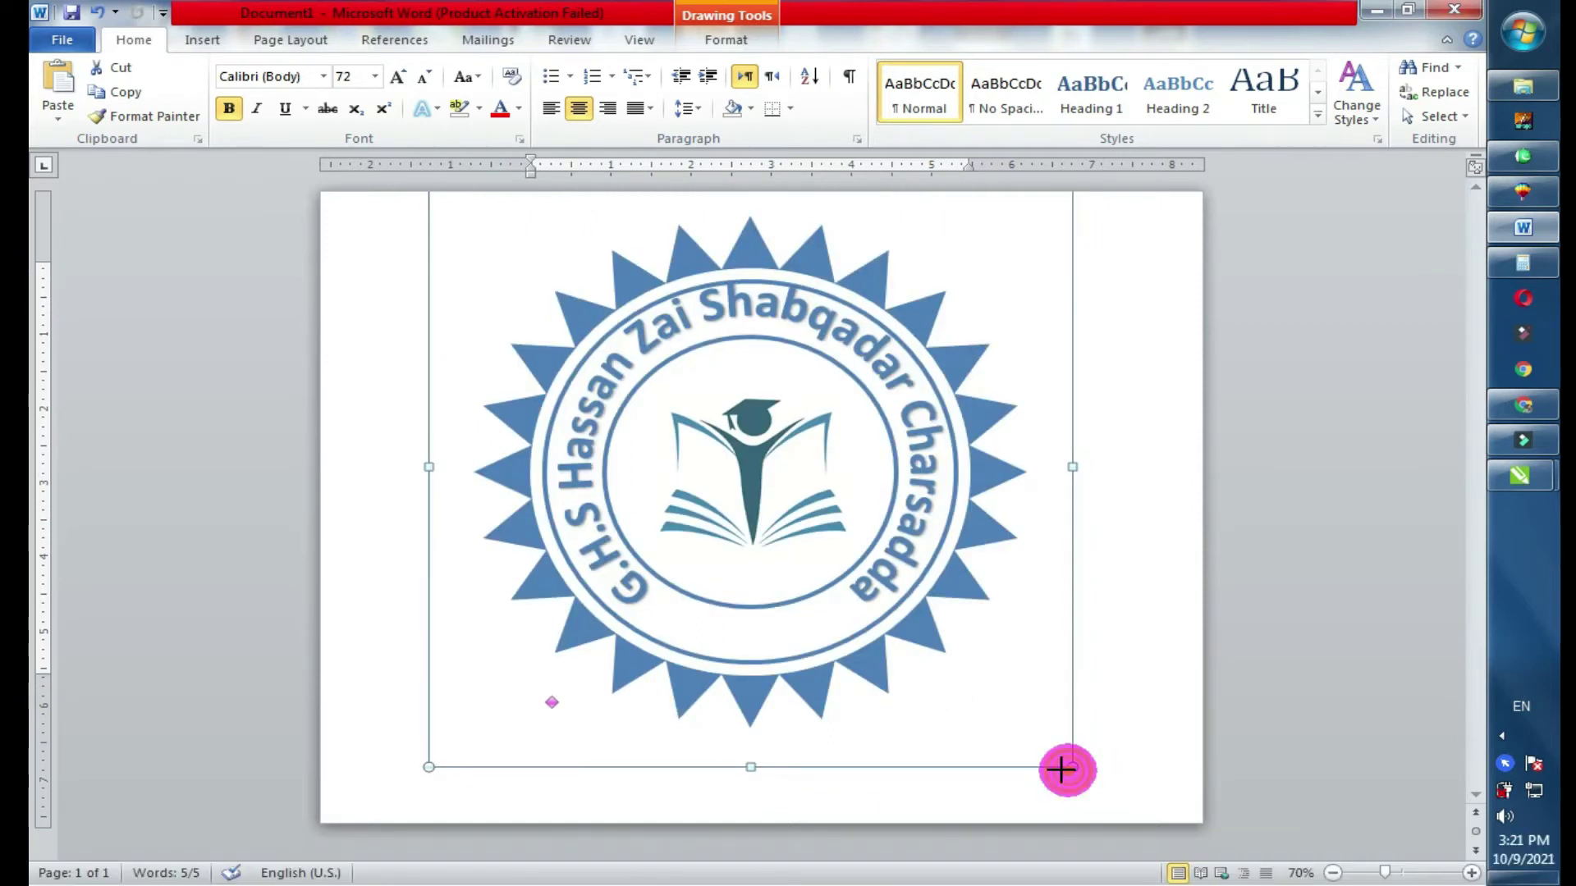
{"action": "left_click_drag", "start_coordinate": [1060, 770], "coordinate": [1053, 767]}
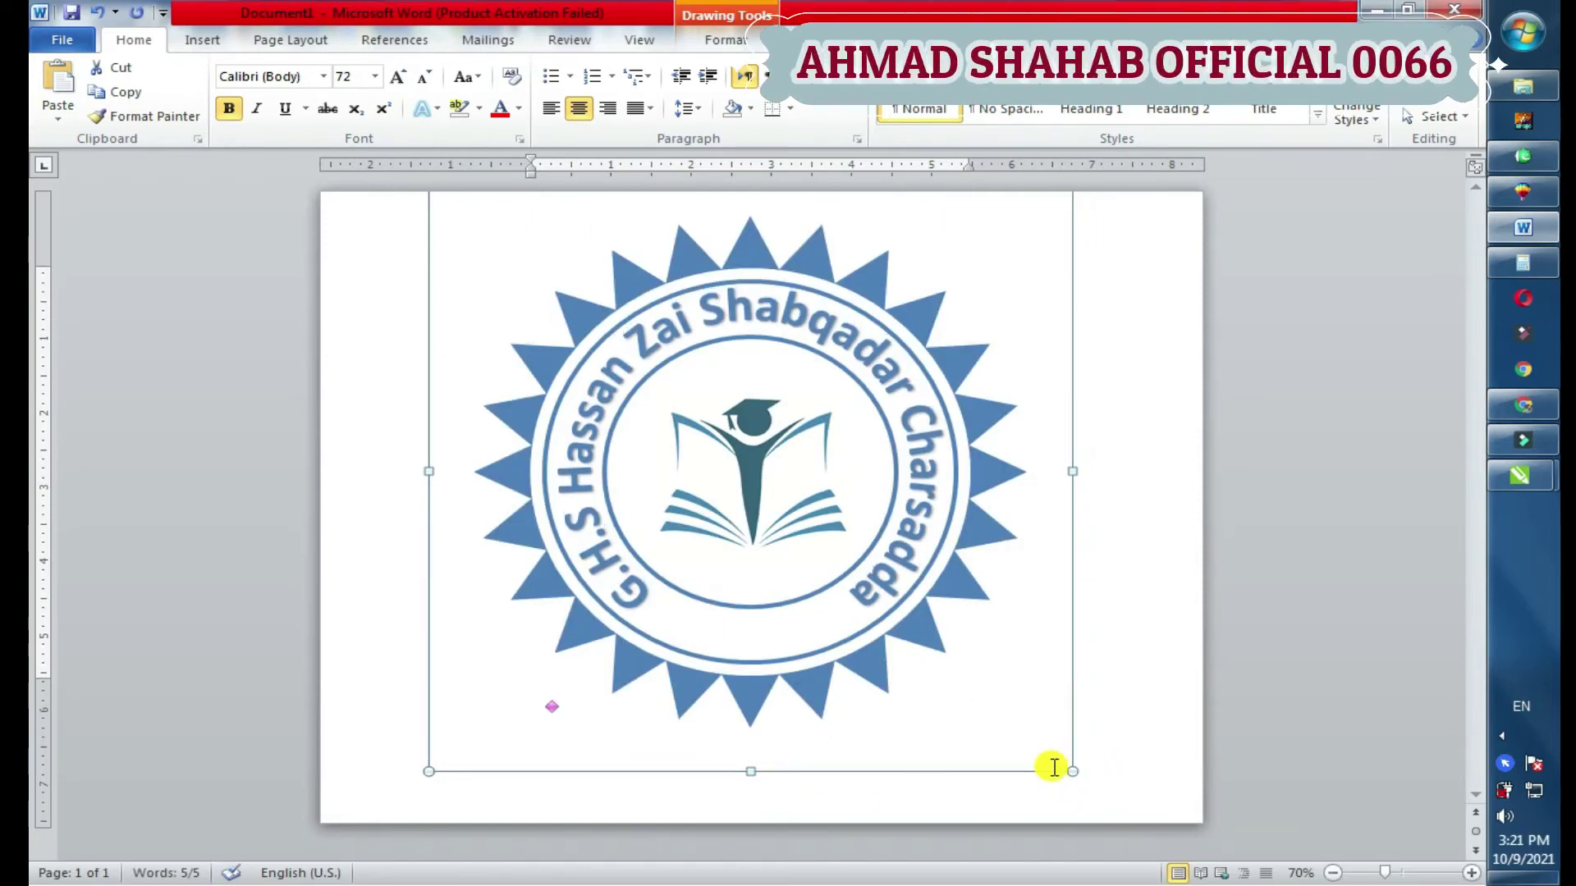
Deselect the badge and bring up the Insert Shapes gallery
{"action": "left_click", "coordinate": [535, 700]}
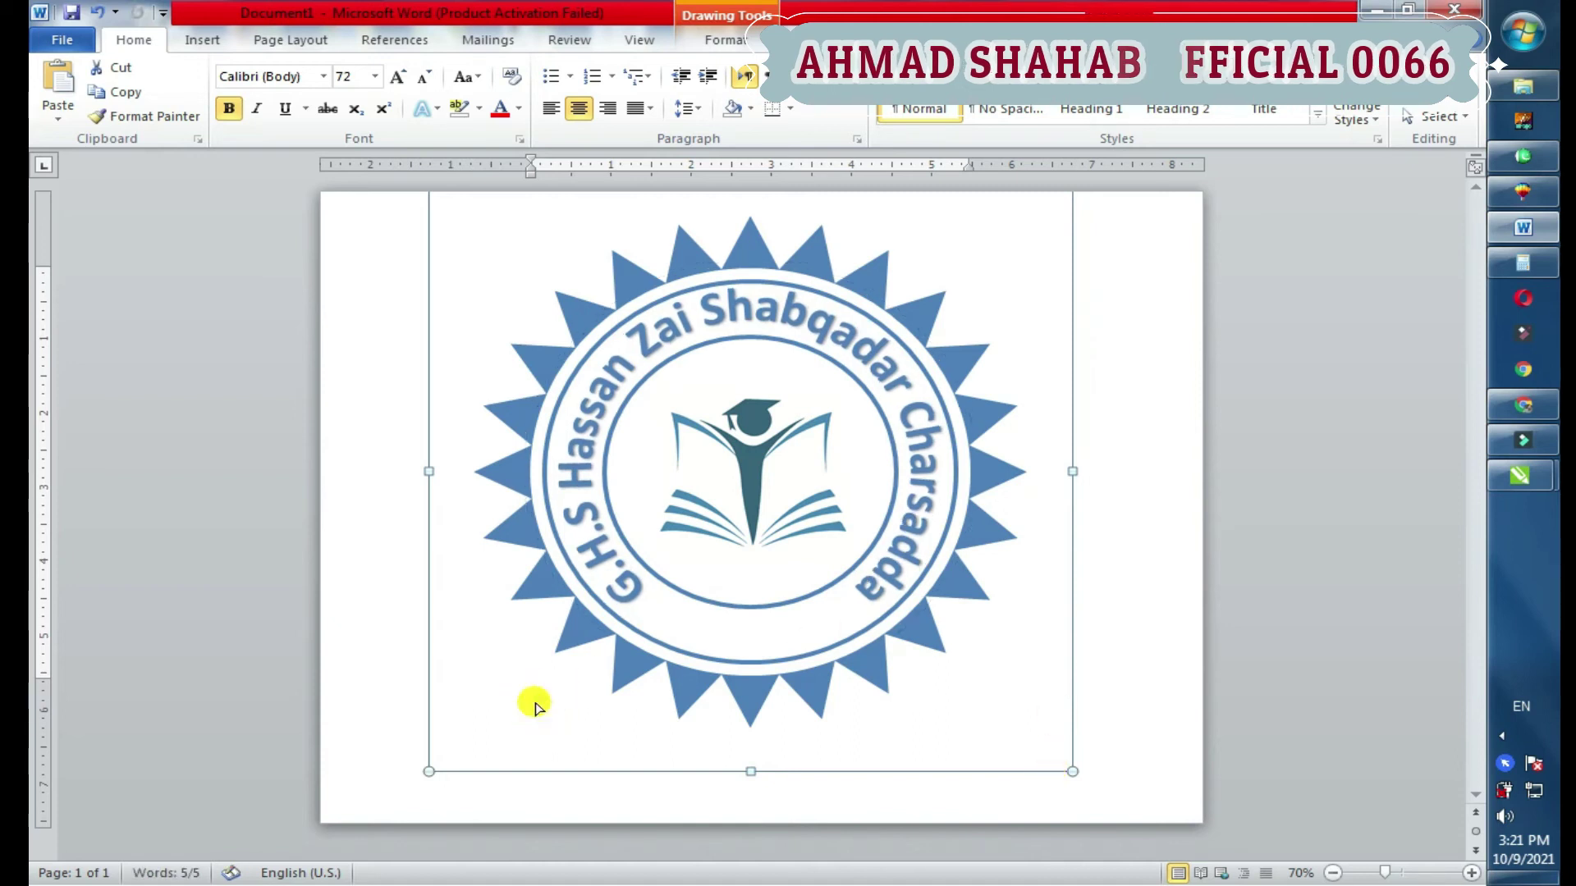
{"action": "left_click", "coordinate": [537, 700]}
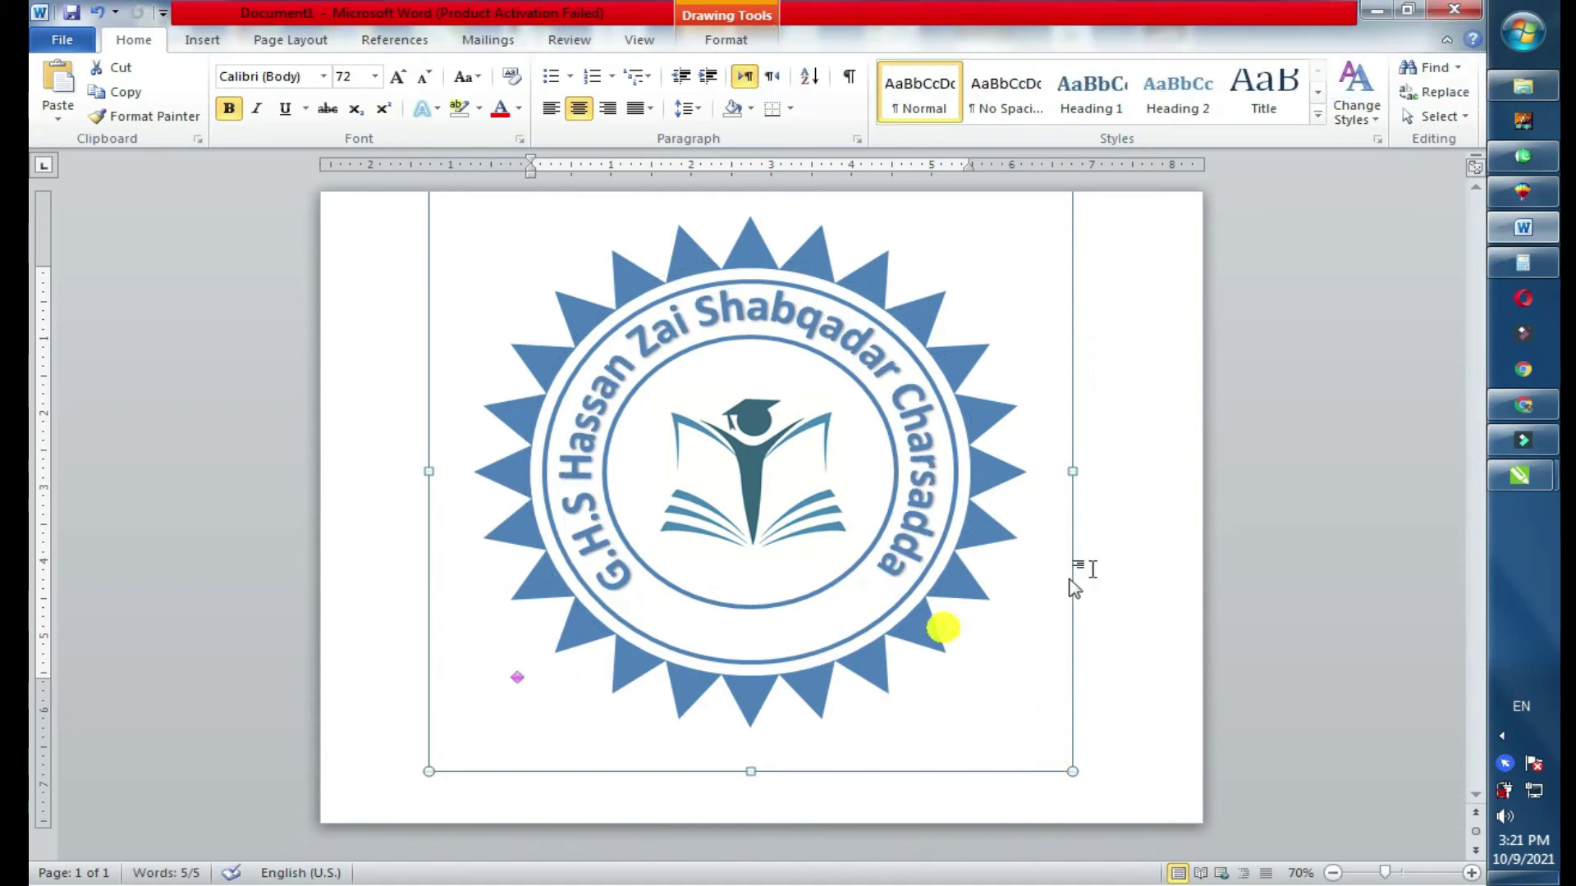
{"action": "left_click", "coordinate": [202, 39]}
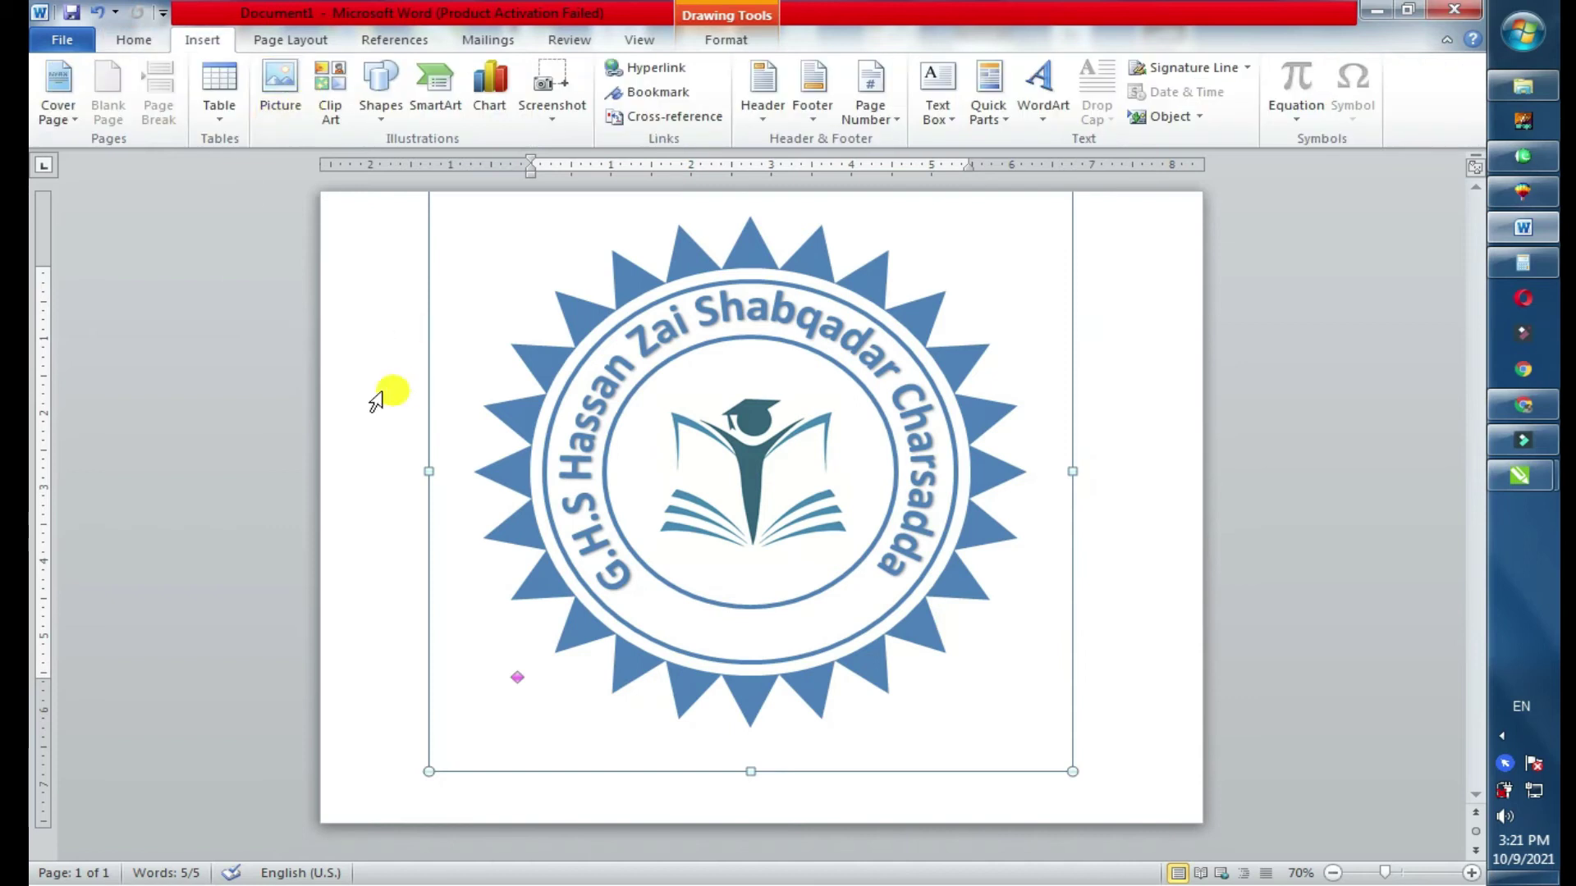
{"action": "left_click", "coordinate": [382, 387]}
{"action": "left_click", "coordinate": [1101, 457]}
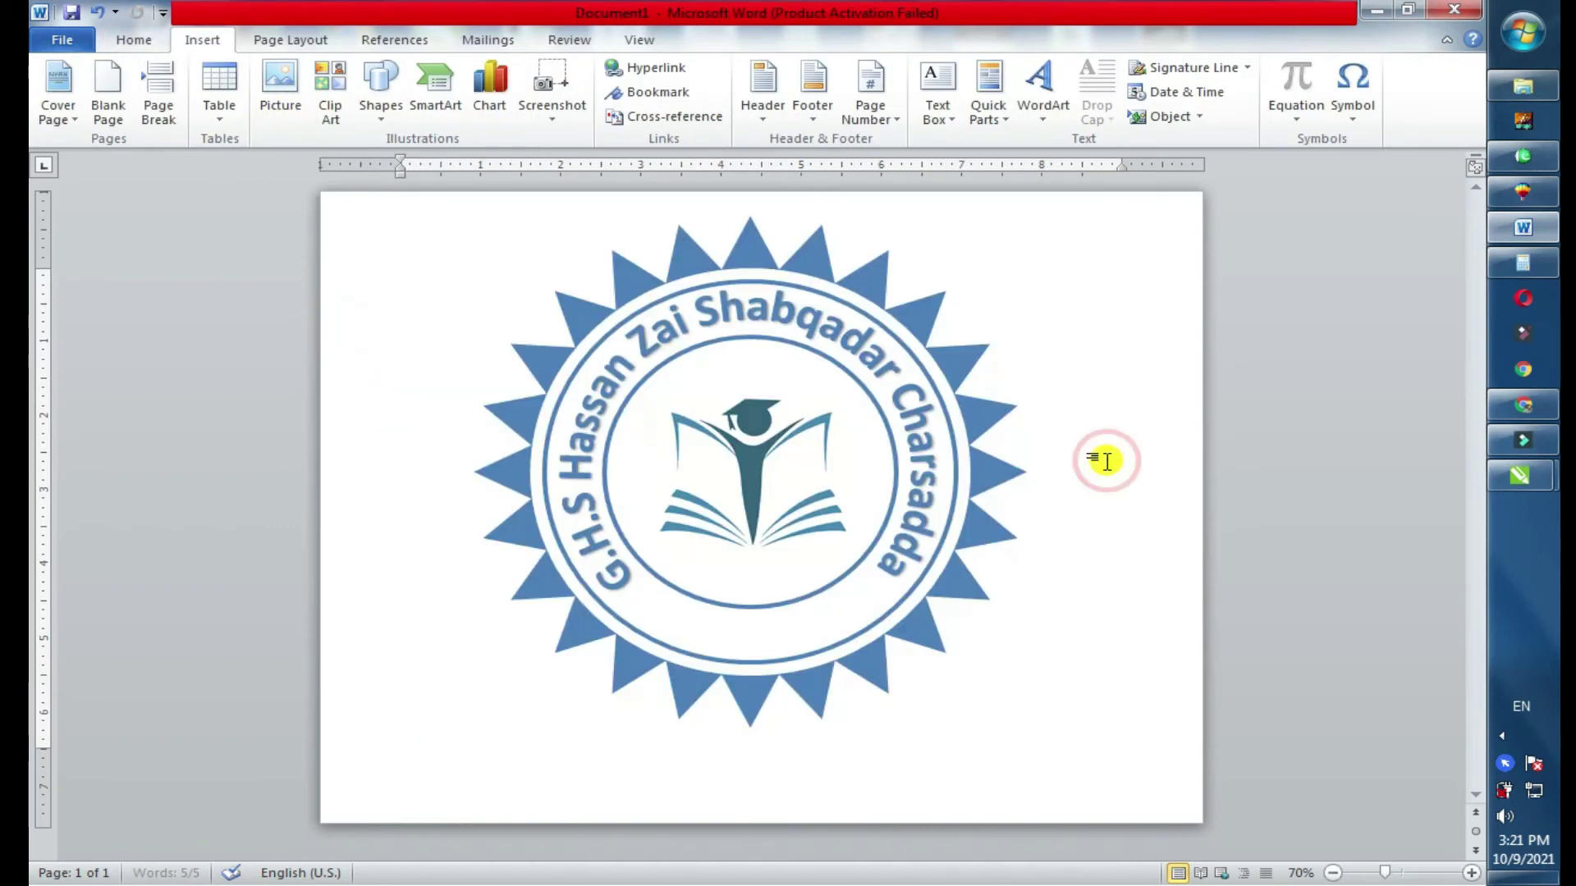
{"action": "left_click", "coordinate": [382, 105]}
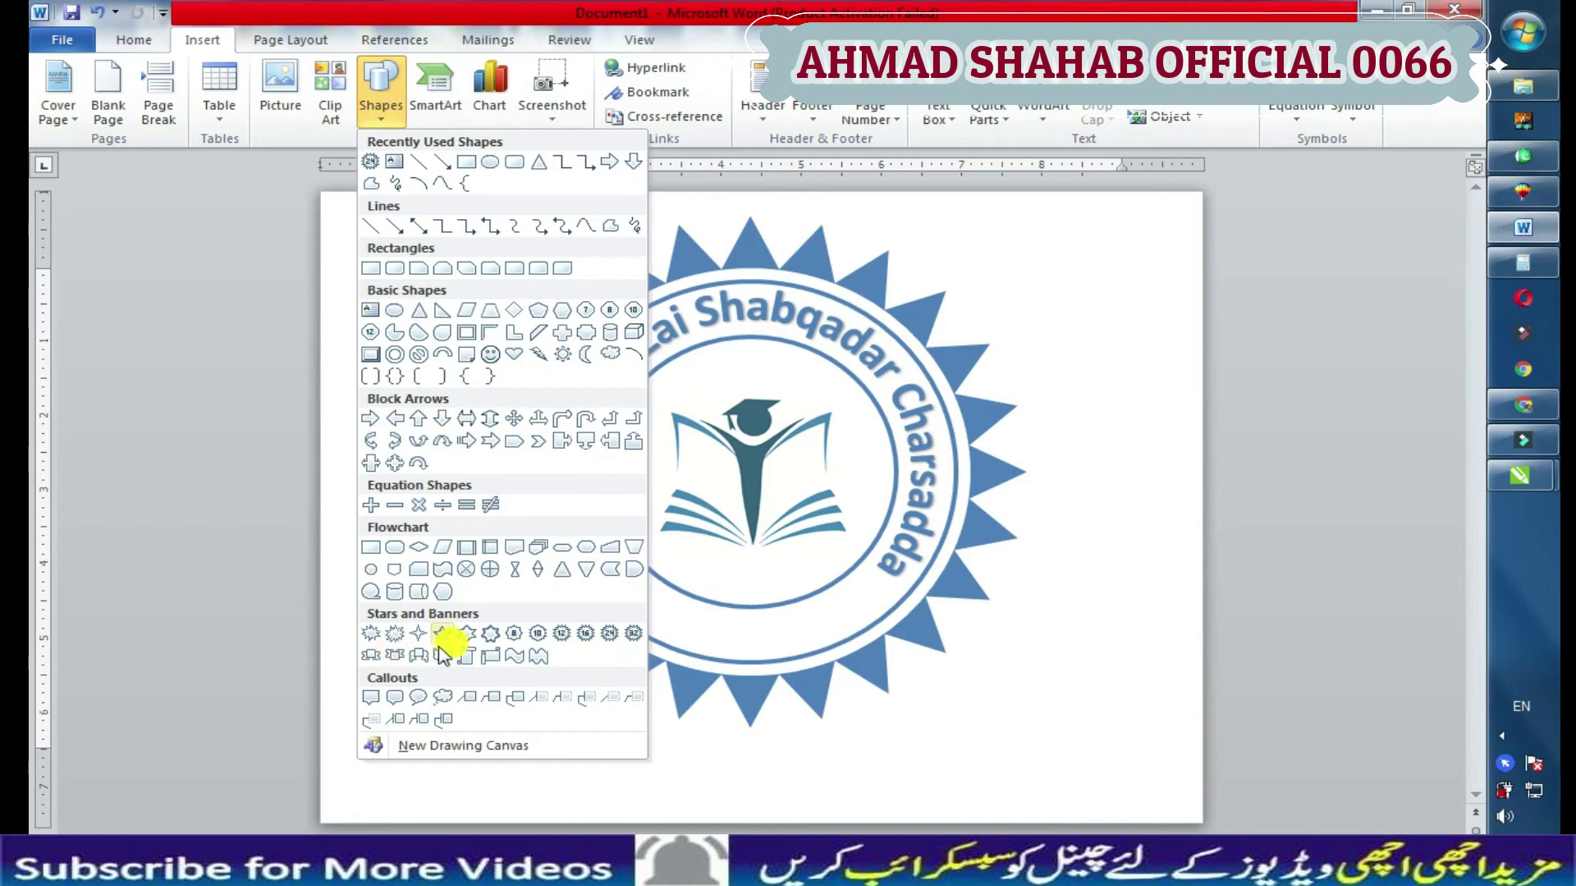
Draw a ribbon banner below the badge and adjust its centre band and position
{"action": "left_click", "coordinate": [396, 640]}
{"action": "left_click_drag", "start_coordinate": [615, 612], "coordinate": [1094, 740]}
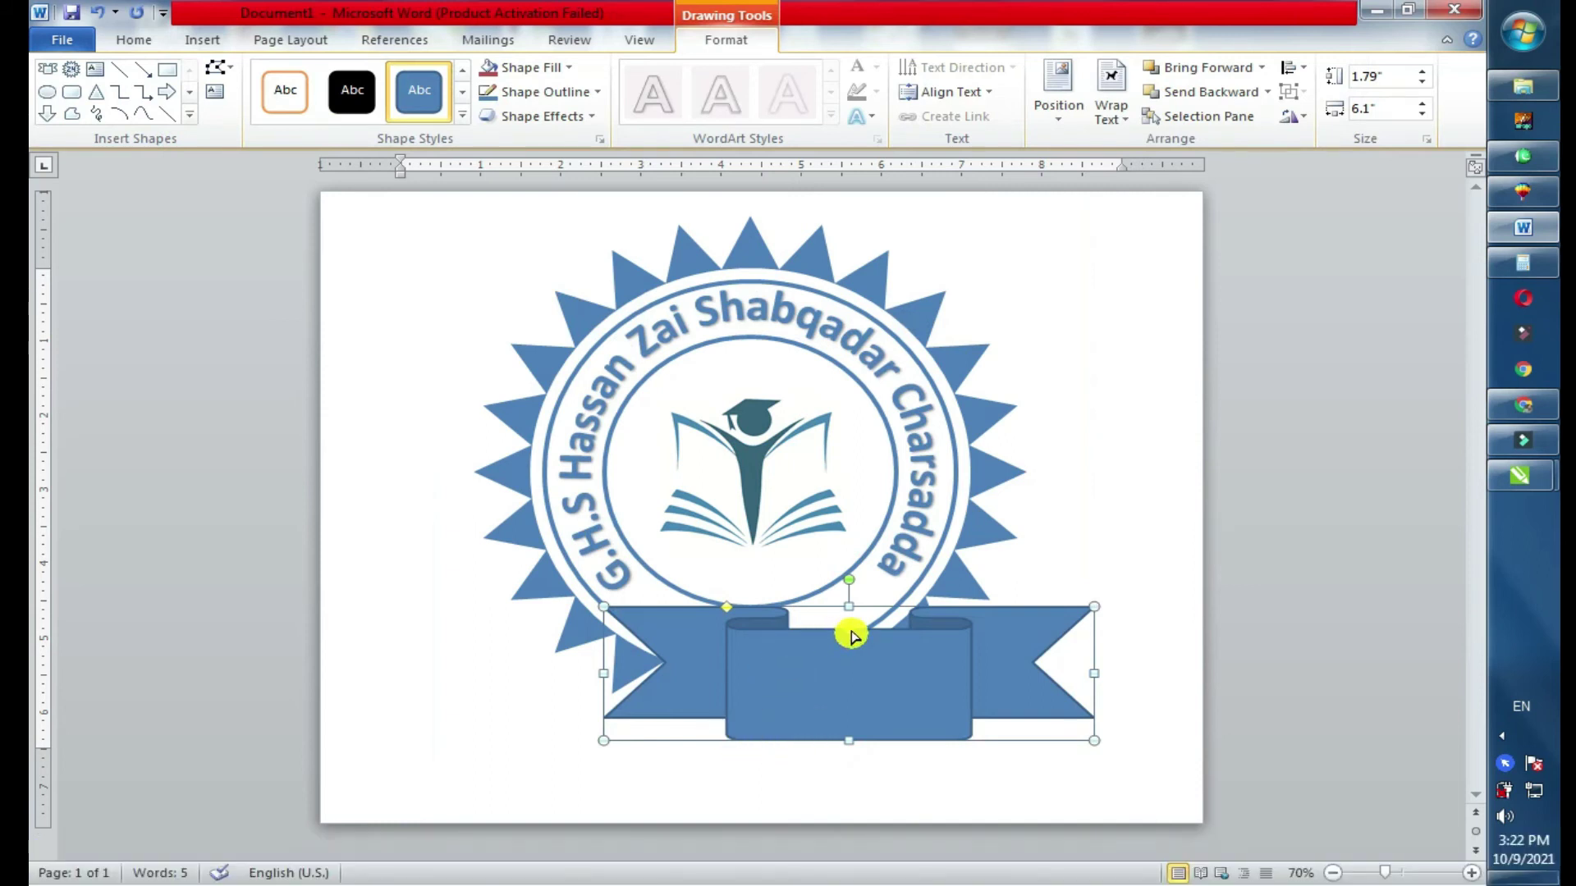
{"action": "mouse_move", "coordinate": [850, 630]}
{"action": "left_mouse_down"}
{"action": "mouse_move", "coordinate": [849, 581]}
{"action": "mouse_move", "coordinate": [850, 650]}
{"action": "left_mouse_up"}
{"action": "left_click_drag", "start_coordinate": [845, 576], "coordinate": [848, 706]}
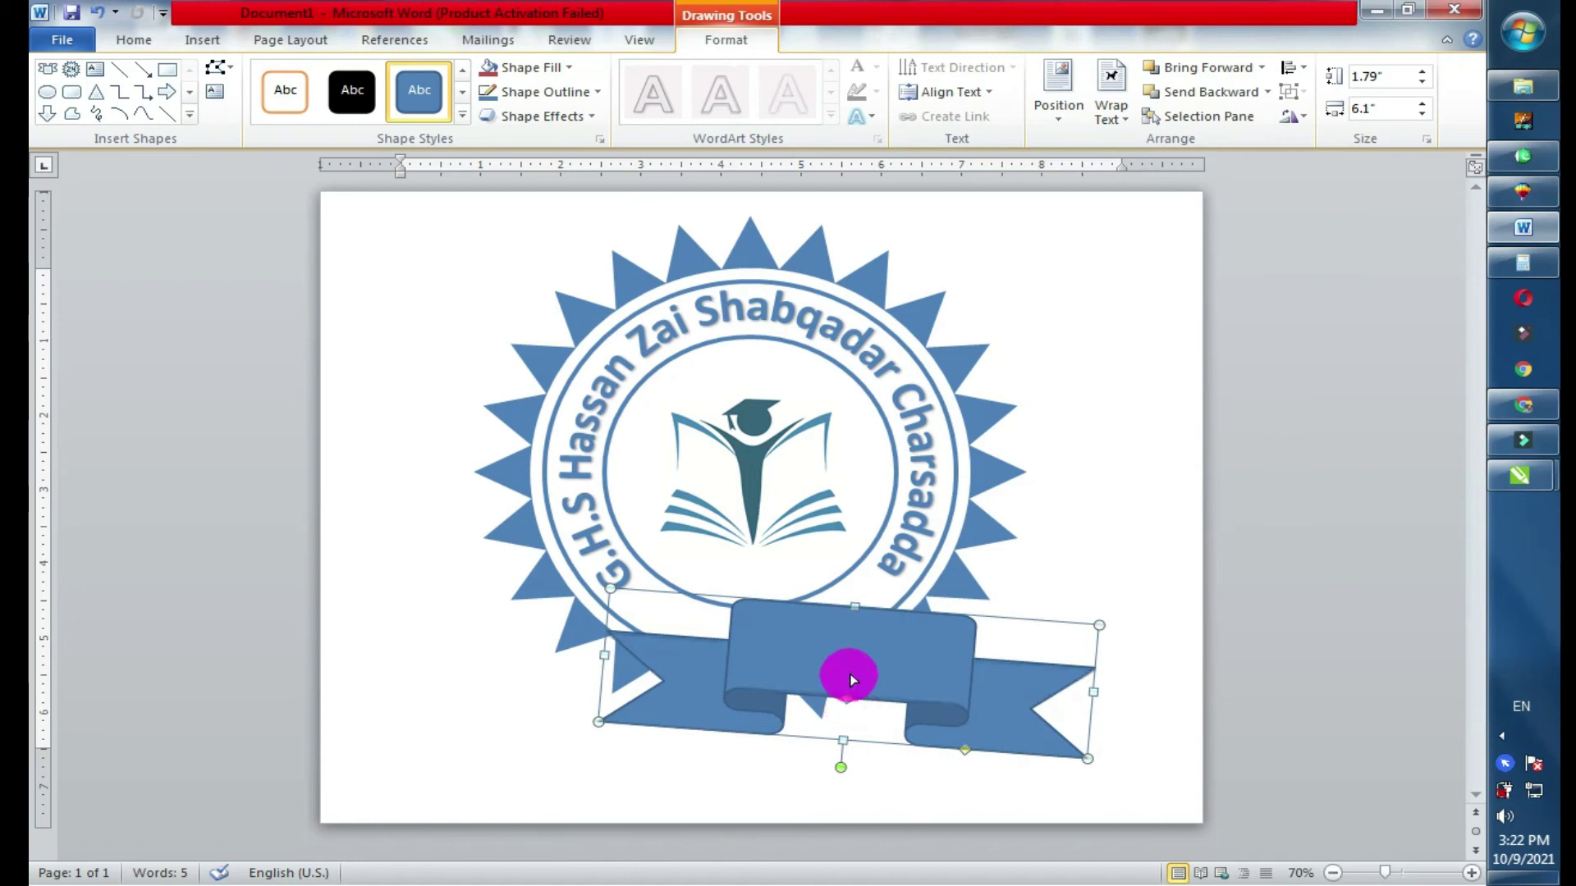
{"action": "mouse_move", "coordinate": [850, 673]}
{"action": "left_mouse_down"}
{"action": "mouse_move", "coordinate": [846, 720]}
{"action": "mouse_move", "coordinate": [863, 707]}
{"action": "left_mouse_up"}
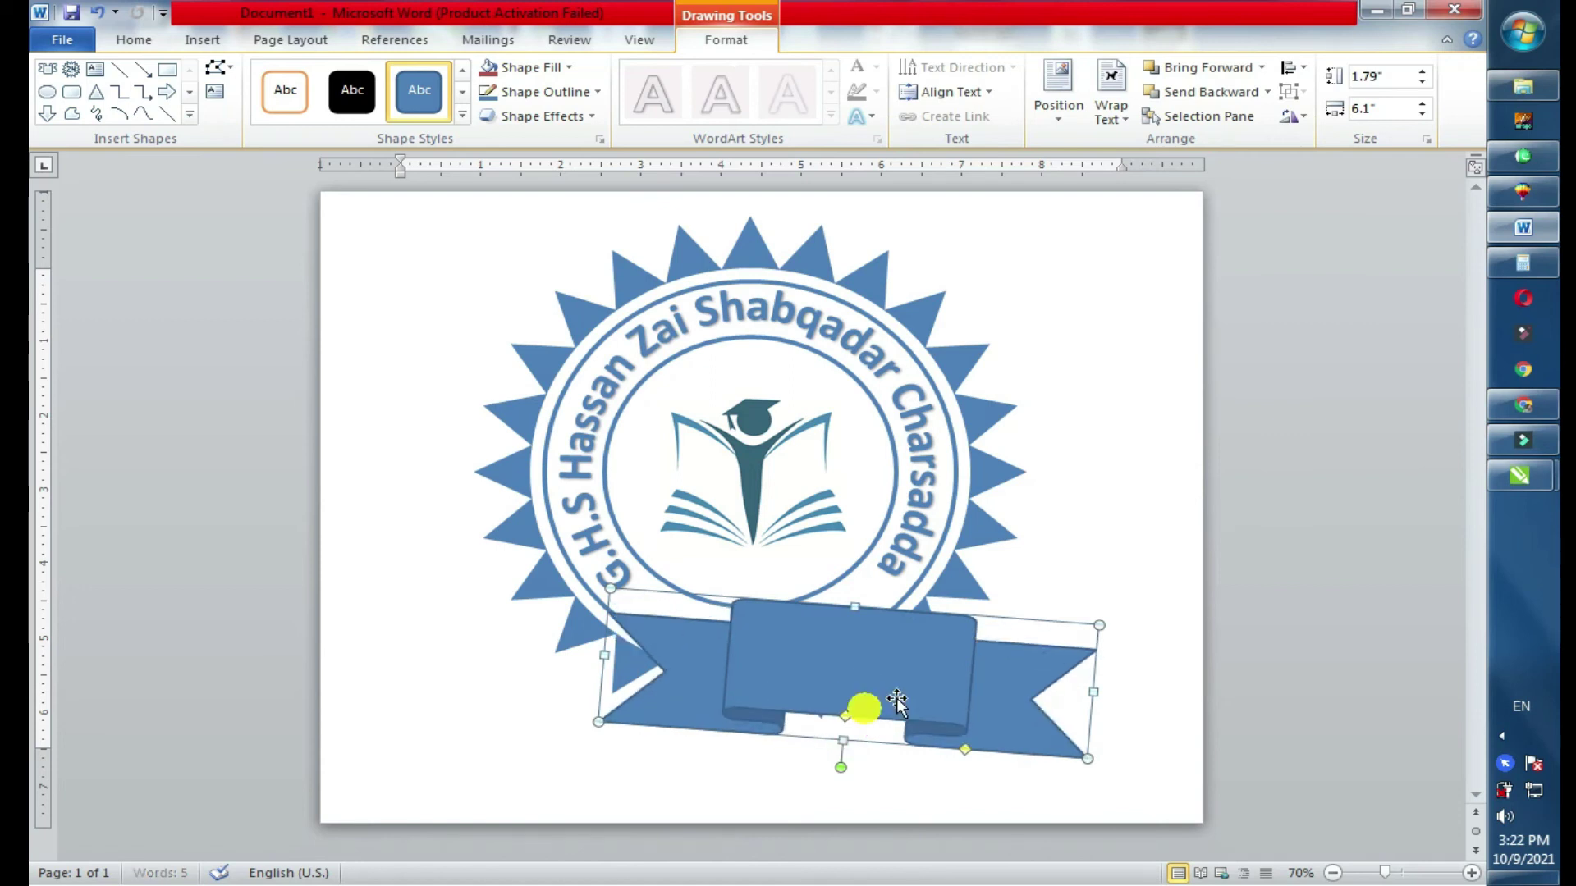
{"action": "left_click_drag", "start_coordinate": [994, 757], "coordinate": [1026, 754]}
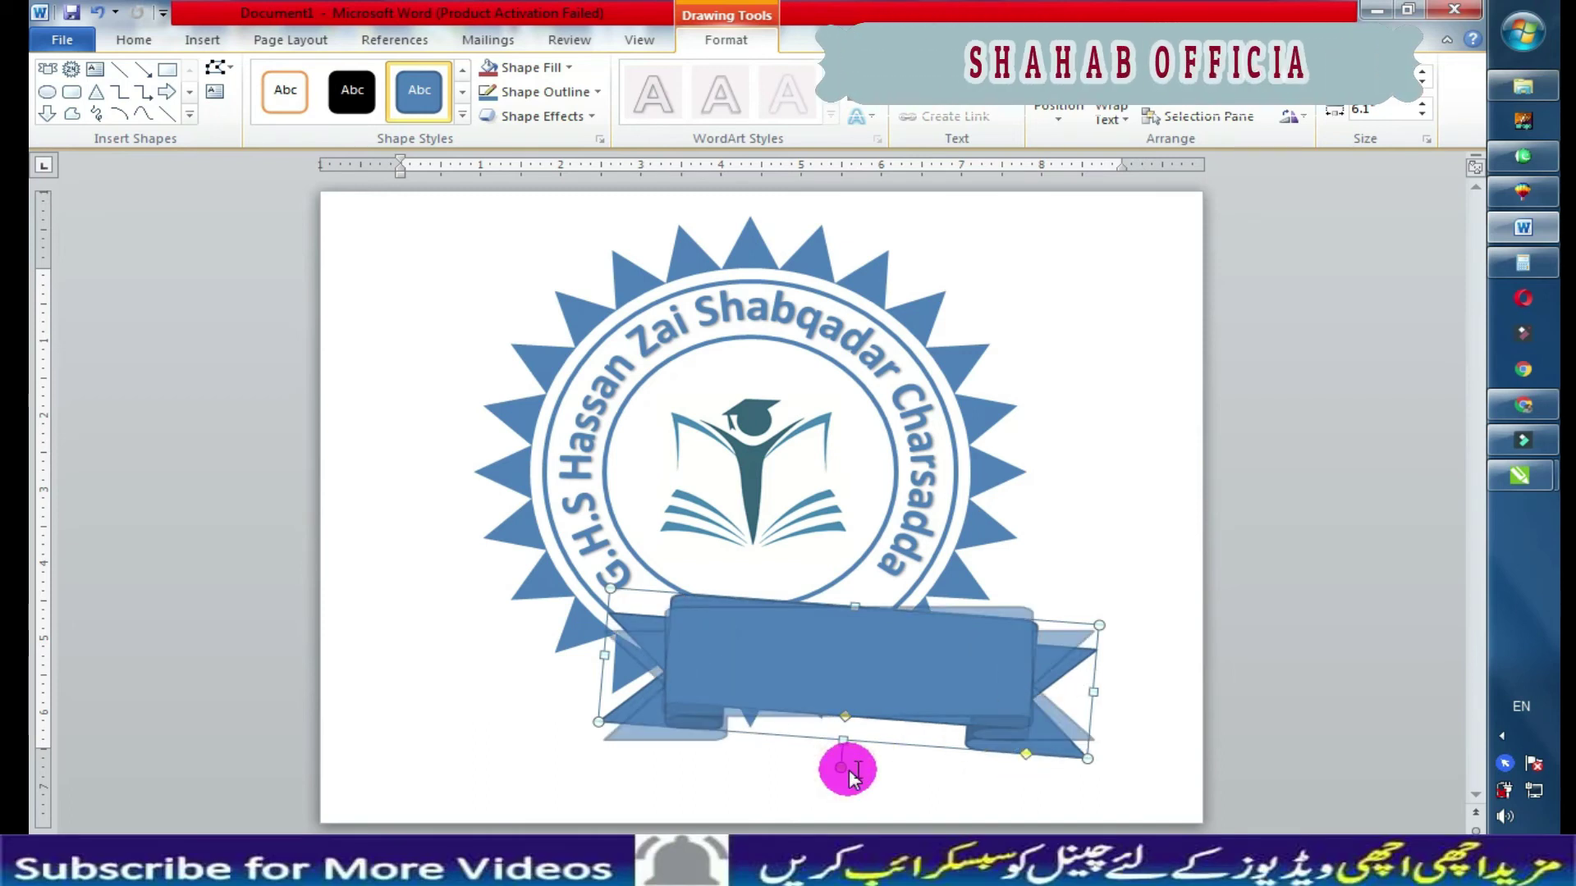
Rotate the ribbon back to level and nudge it into place centred under the badge
{"action": "left_click_drag", "start_coordinate": [846, 770], "coordinate": [846, 766]}
{"action": "left_click_drag", "start_coordinate": [900, 682], "coordinate": [817, 676]}
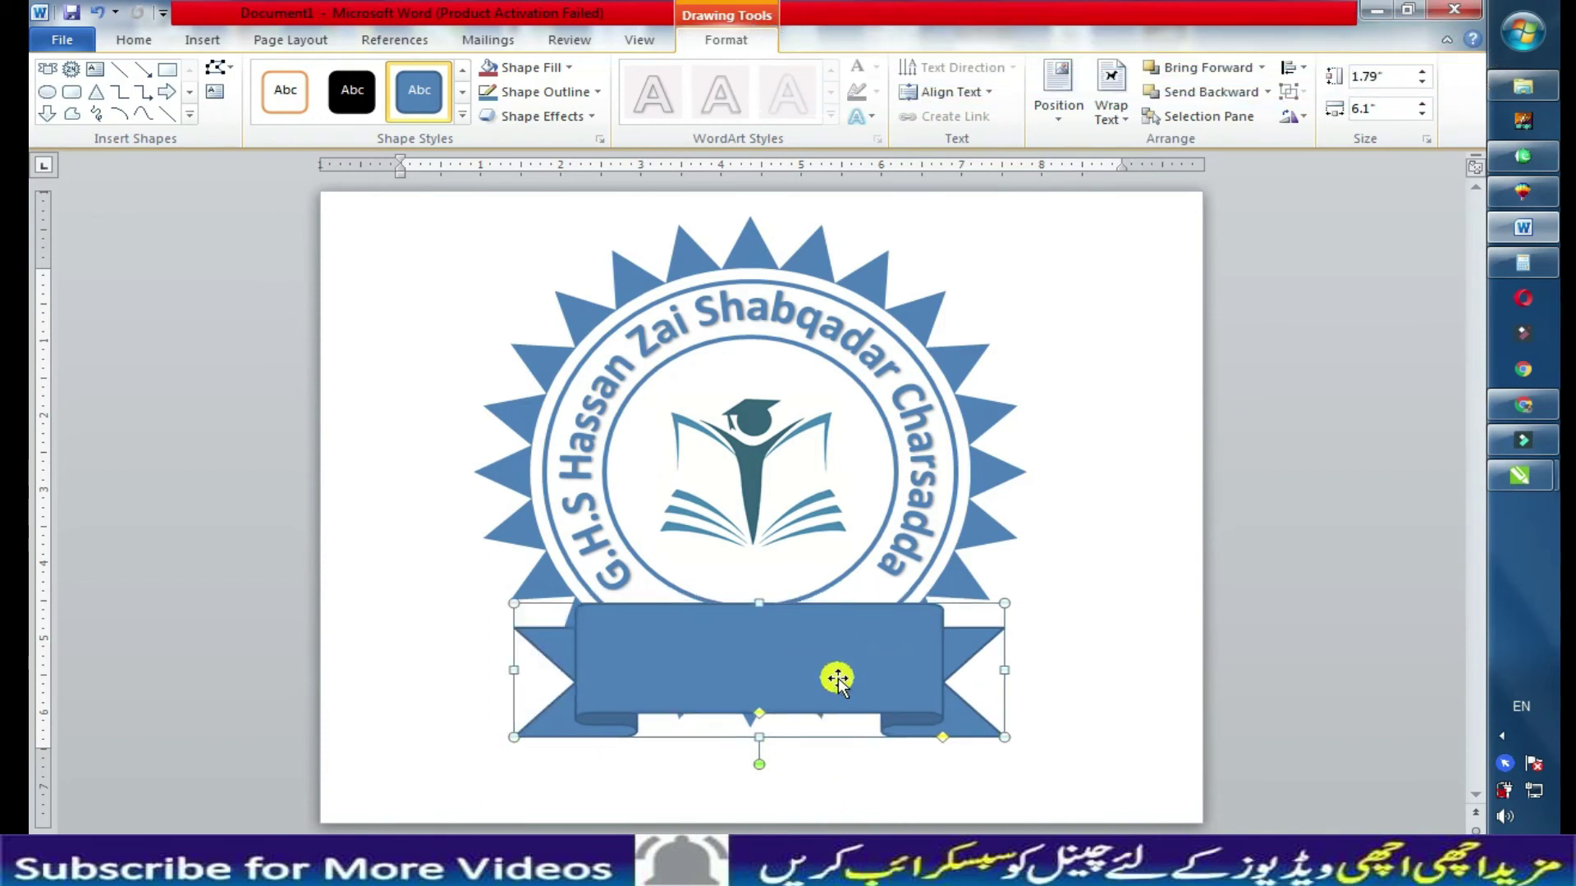
{"action": "key", "text": "Up"}
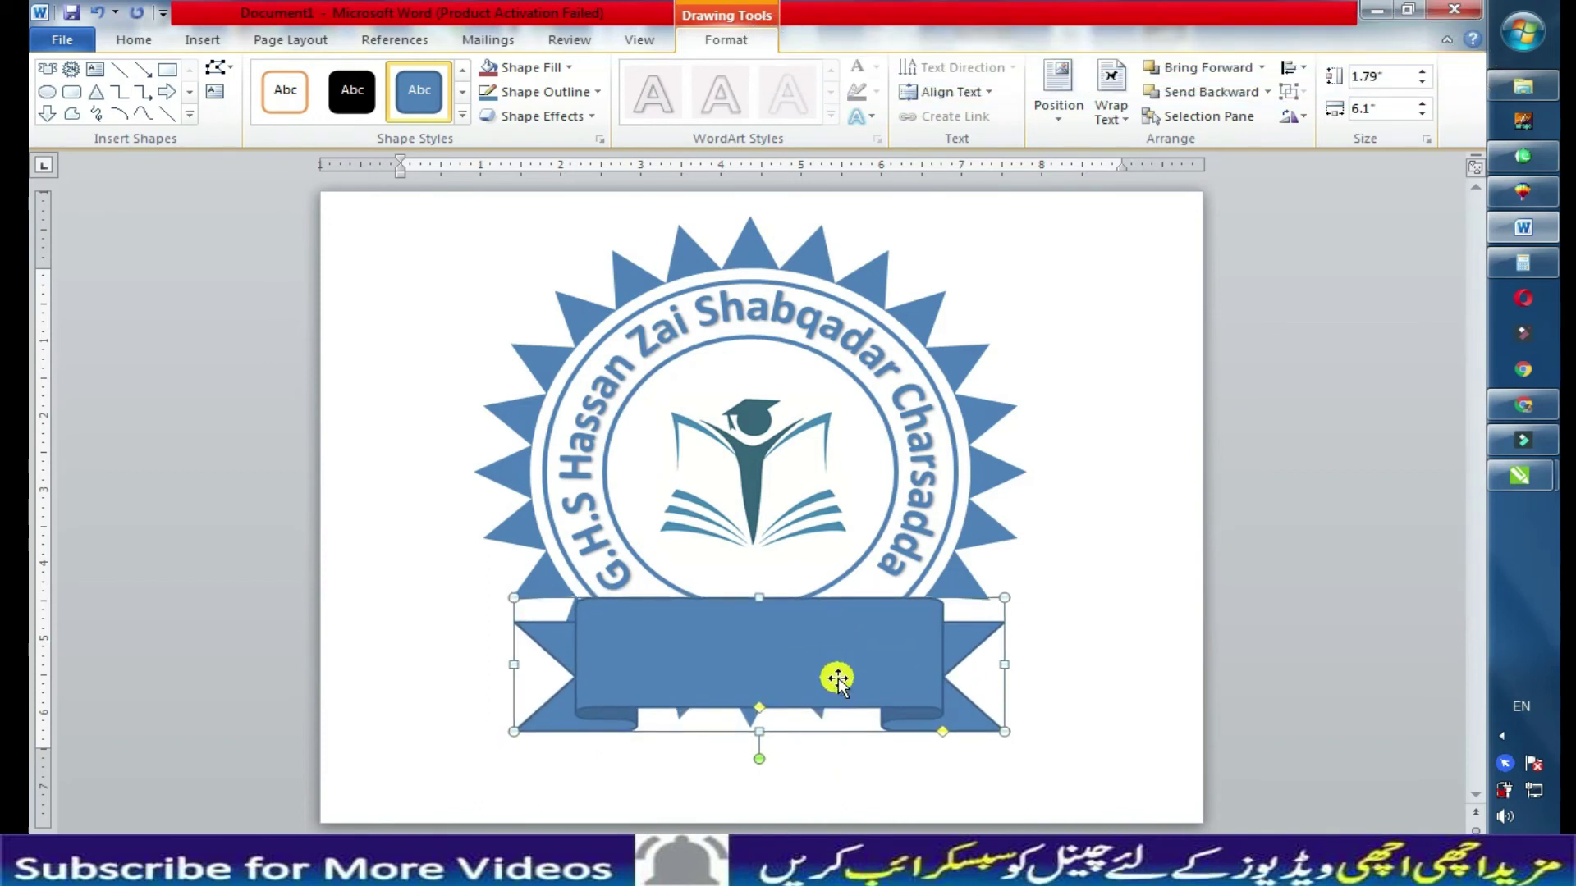
{"action": "mouse_move", "coordinate": [942, 731]}
{"action": "left_mouse_down"}
{"action": "mouse_move", "coordinate": [903, 736]}
{"action": "mouse_move", "coordinate": [985, 738]}
{"action": "left_mouse_up"}
{"action": "key", "text": "Left"}
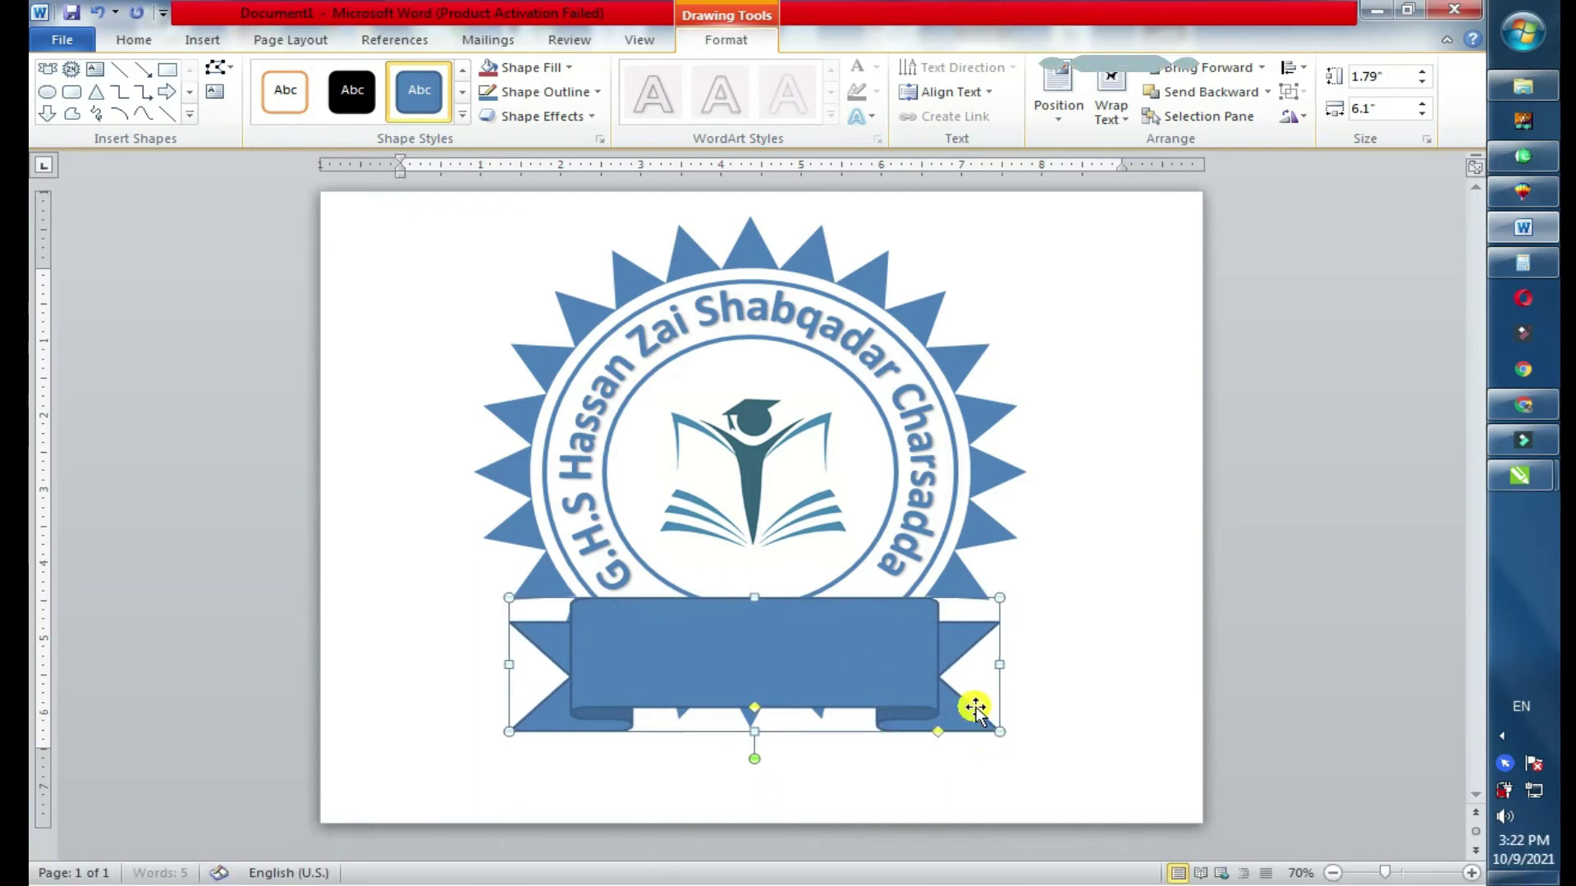
{"action": "key", "text": "Down"}
{"action": "key", "text": "Down"}
{"action": "key", "text": "Down"}
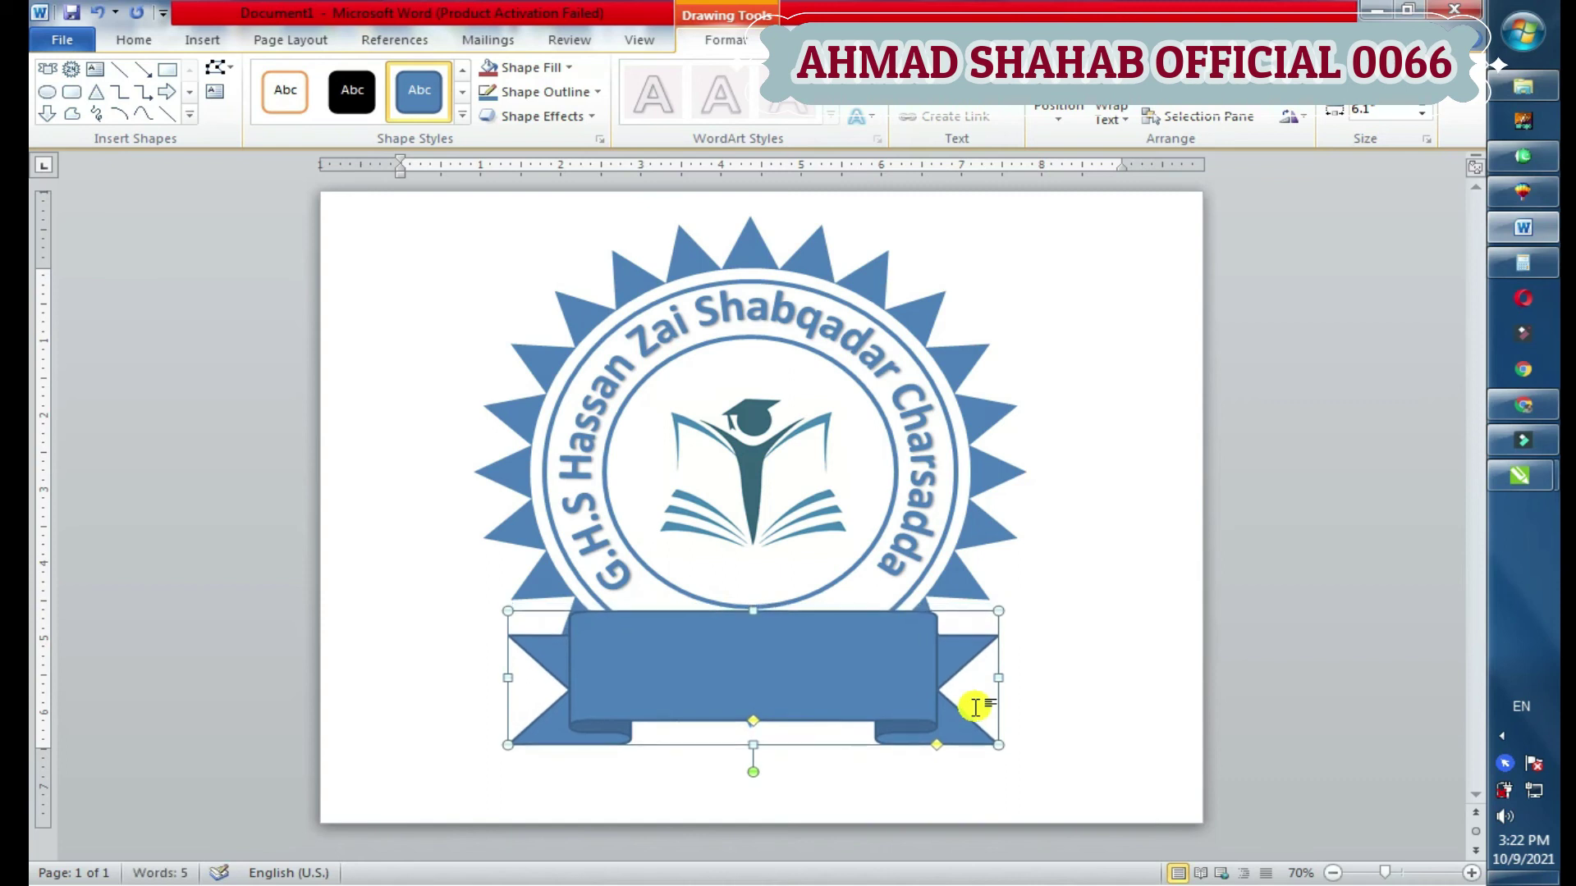
{"action": "key", "text": "Up"}
{"action": "key", "text": "Up"}
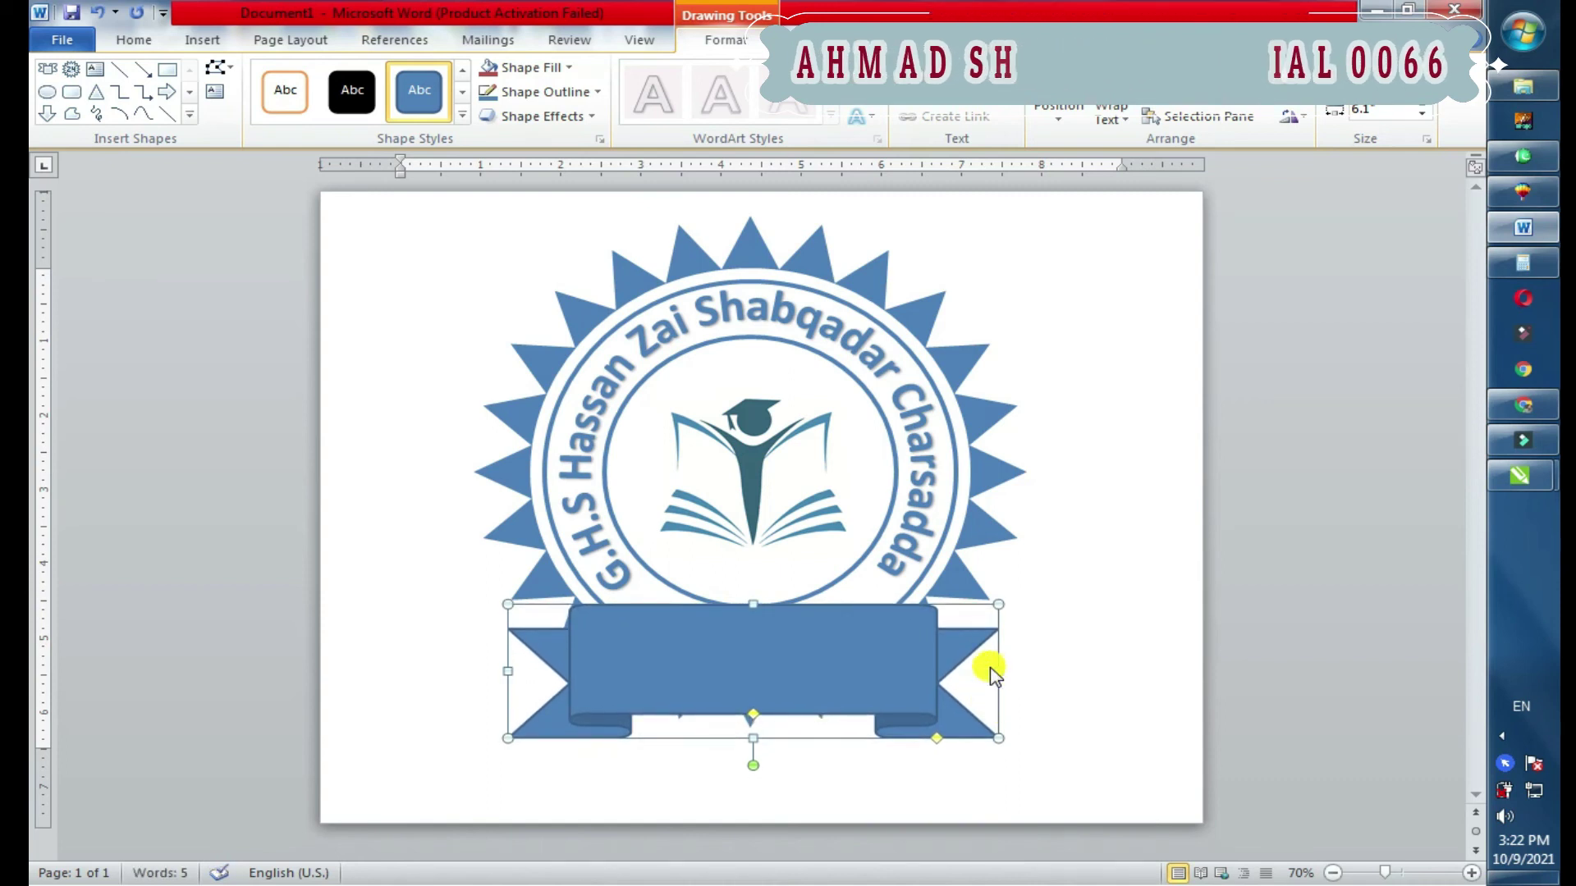
{"action": "key", "text": "Up"}
{"action": "left_click", "coordinate": [95, 69]}
Add a text box across the ribbon with no fill or outline, reading 'KPK Pakistan'
{"action": "left_click_drag", "start_coordinate": [588, 615], "coordinate": [908, 695]}
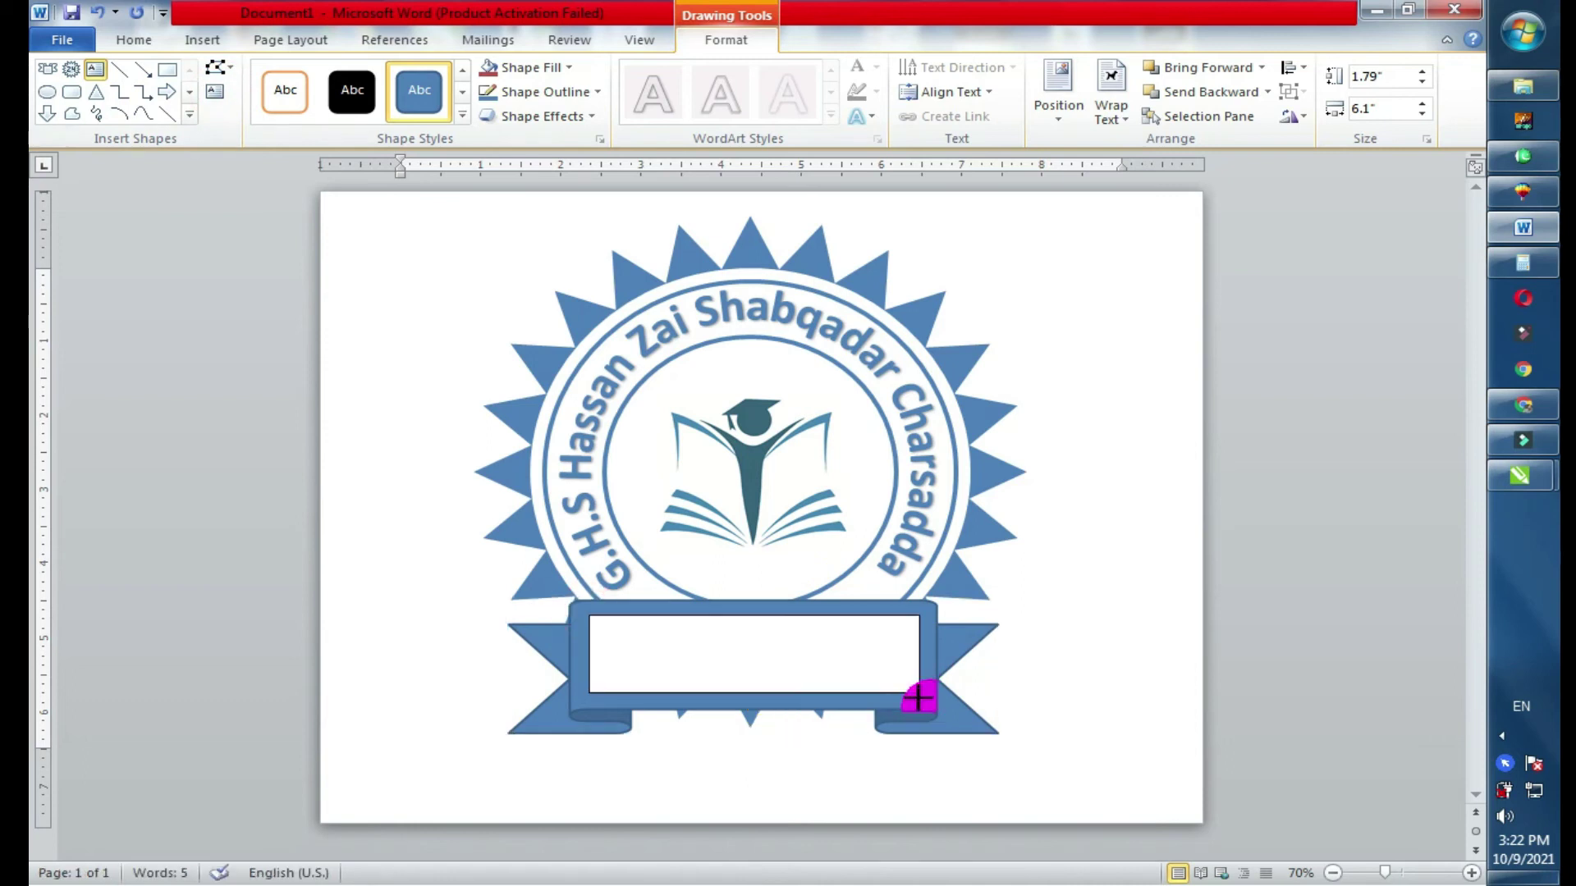
{"action": "left_click", "coordinate": [563, 65]}
{"action": "left_click", "coordinate": [529, 252]}
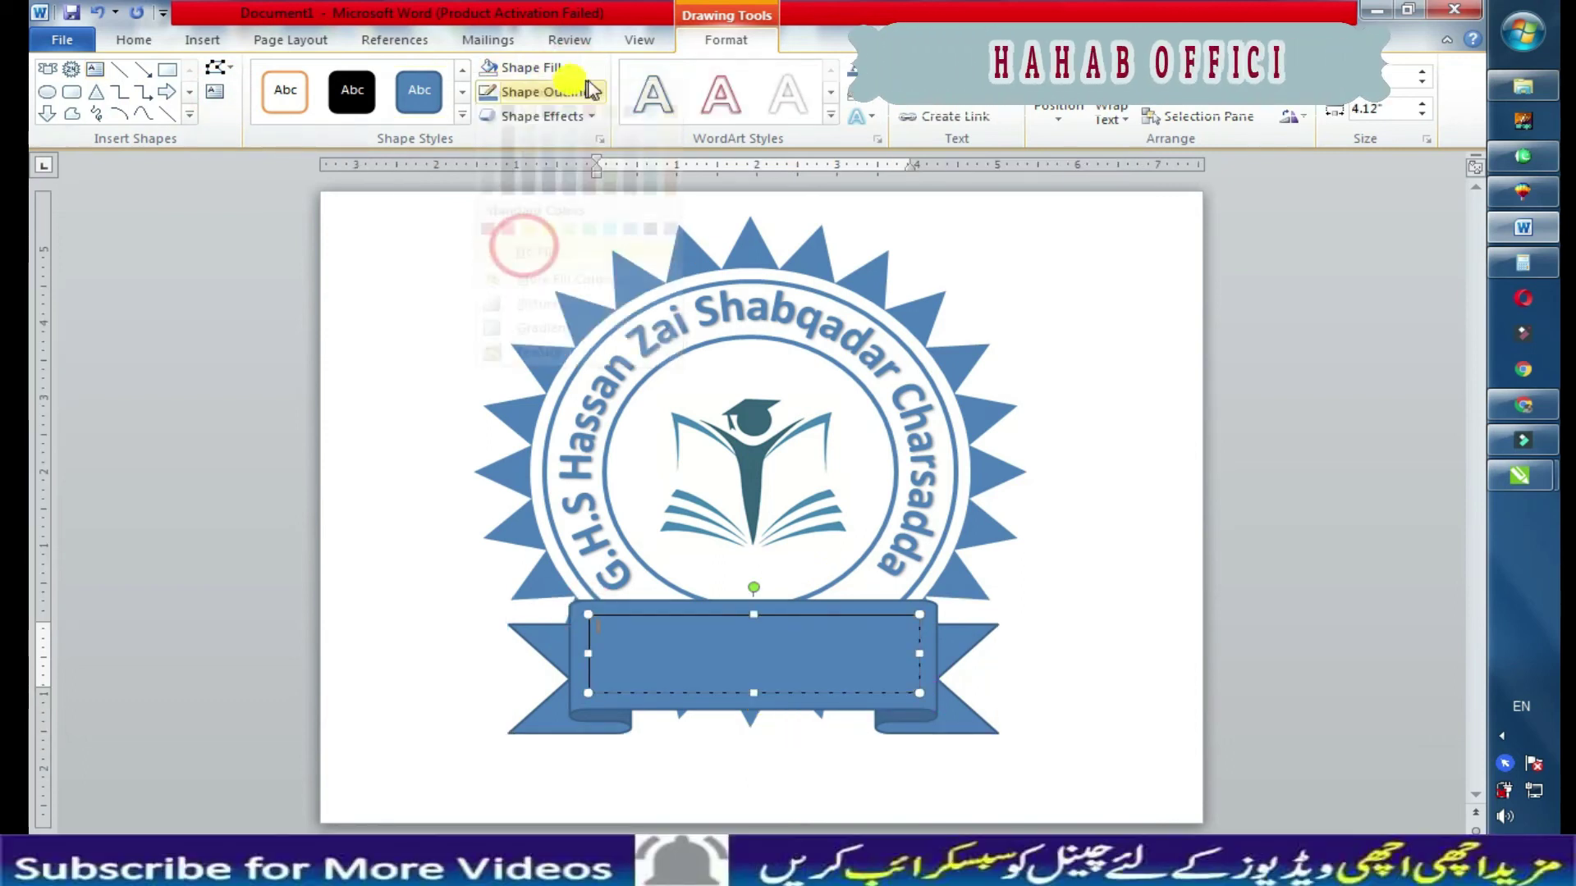
{"action": "left_click", "coordinate": [538, 91]}
{"action": "left_click", "coordinate": [526, 272]}
{"action": "type", "text": "KPK P"}
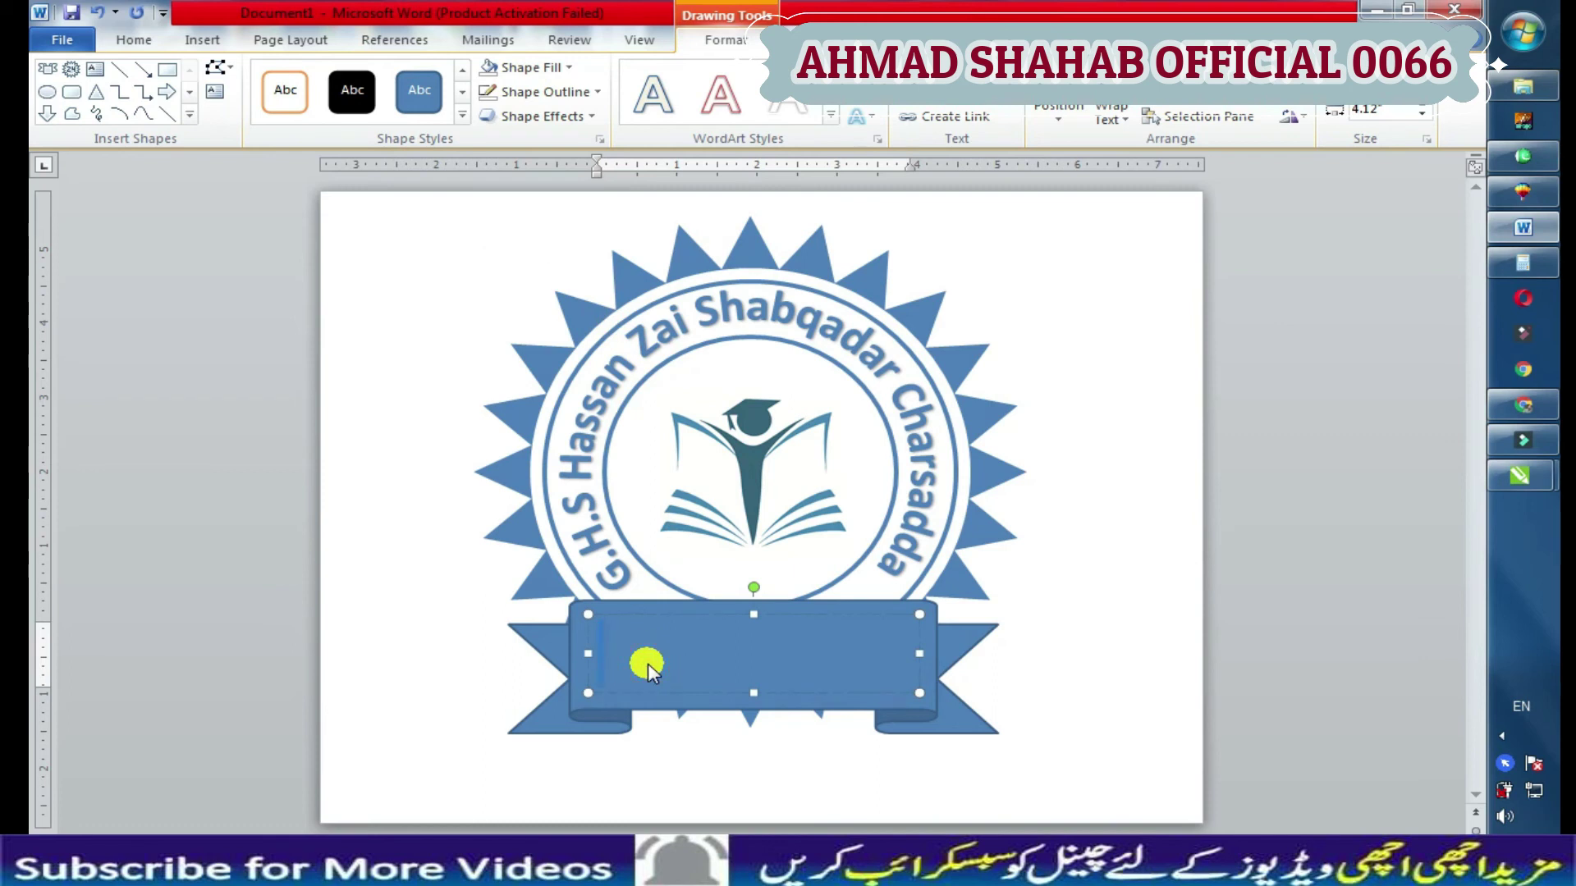
{"action": "type", "text": "akistan"}
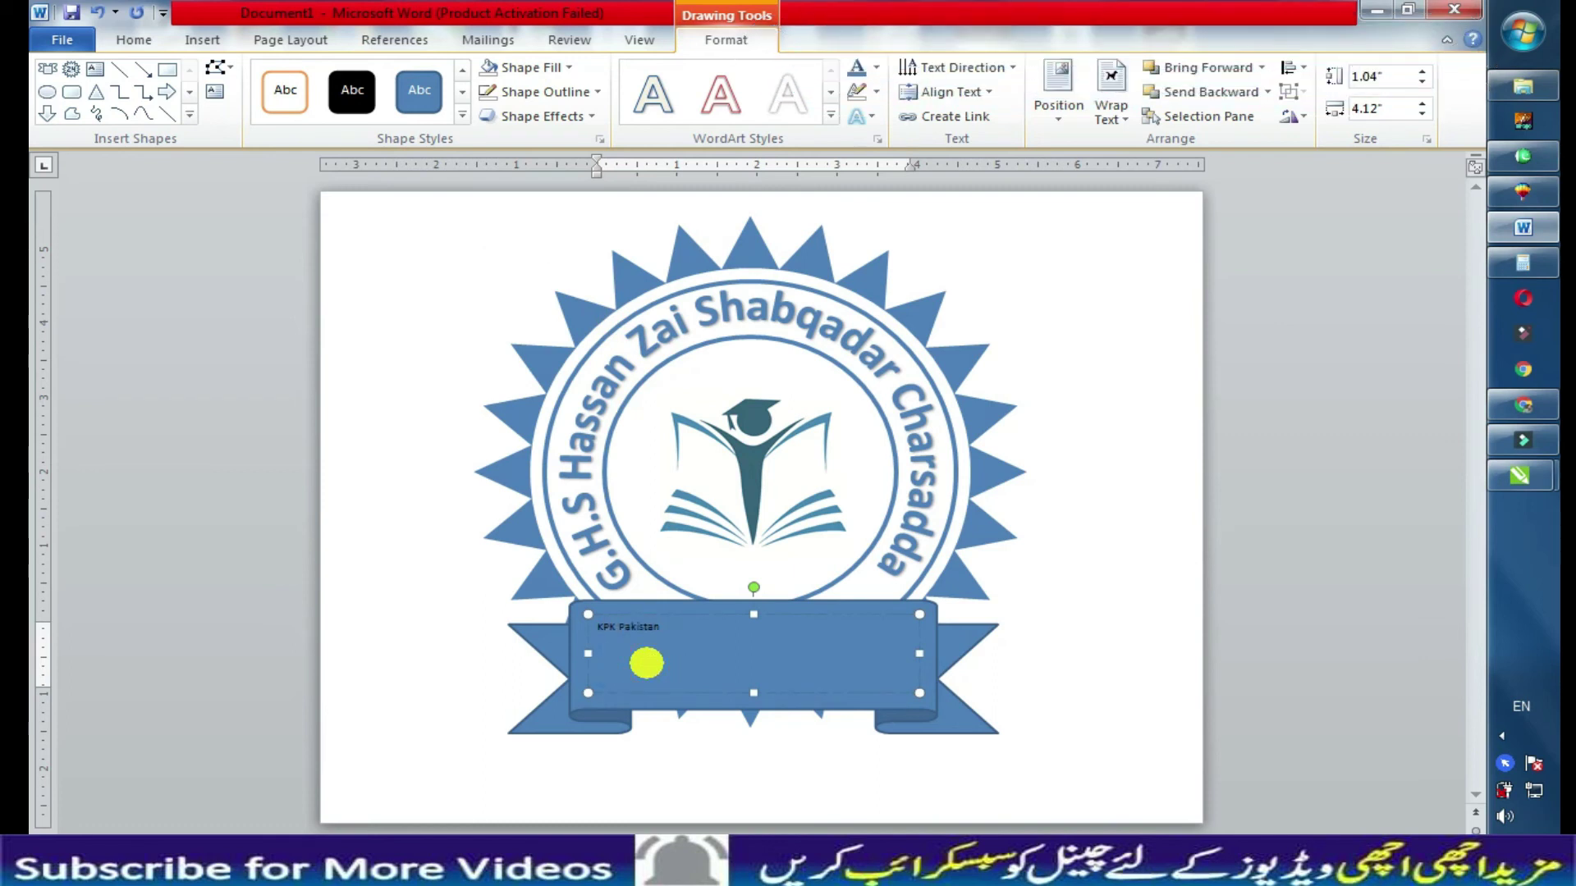
Format the 'KPK Pakistan' text as 45 pt, bold, centred and white, lowering its box slightly
{"action": "left_click", "coordinate": [134, 40]}
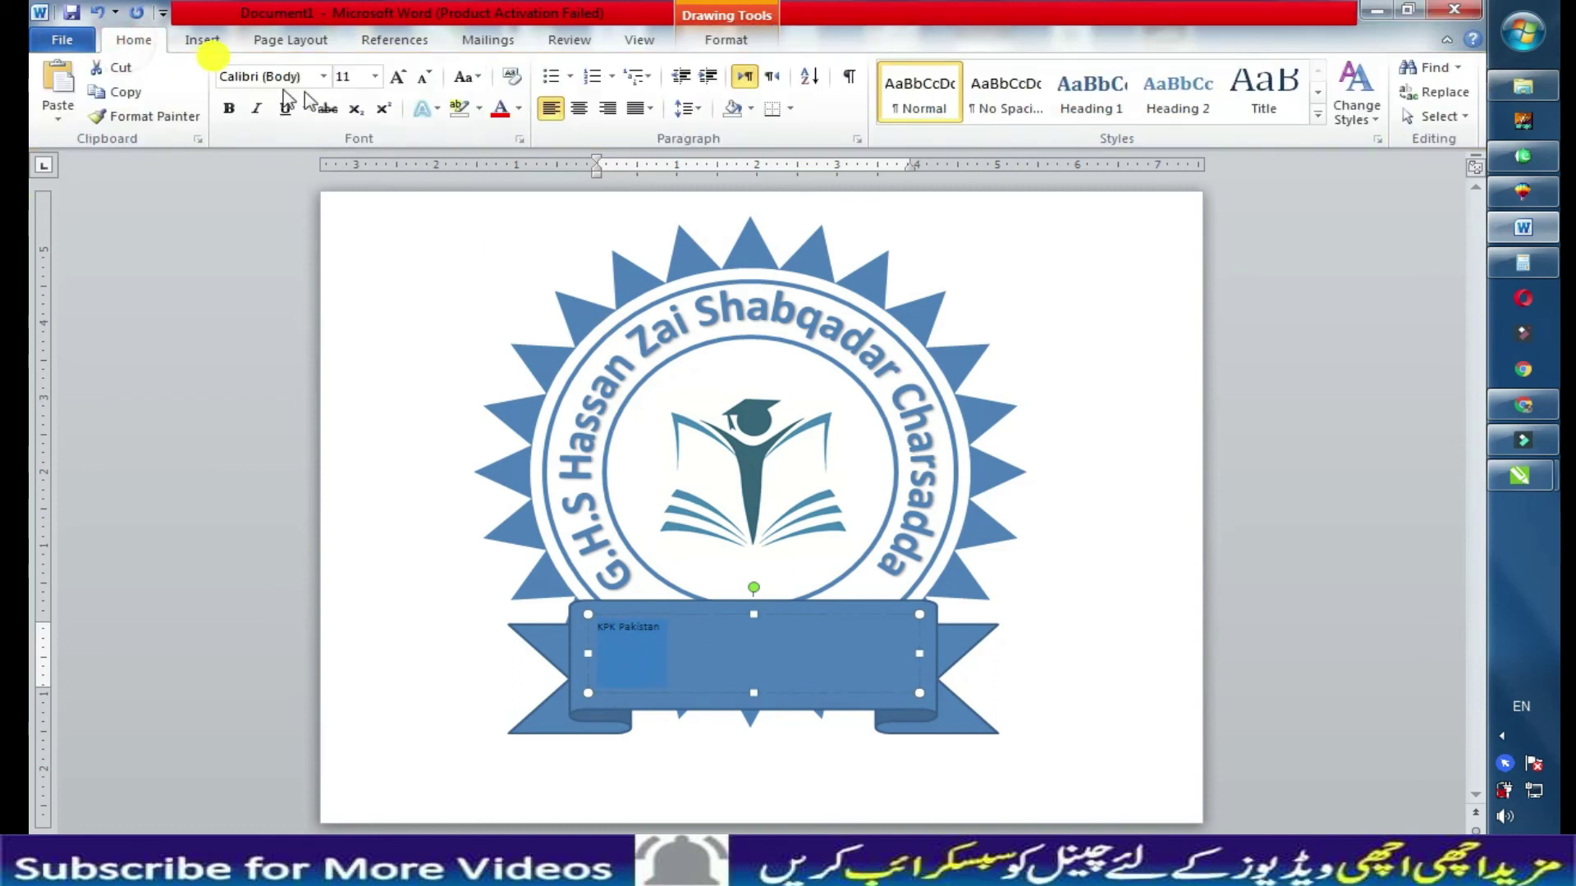
{"action": "left_click", "coordinate": [374, 77]}
{"action": "left_click", "coordinate": [345, 345]}
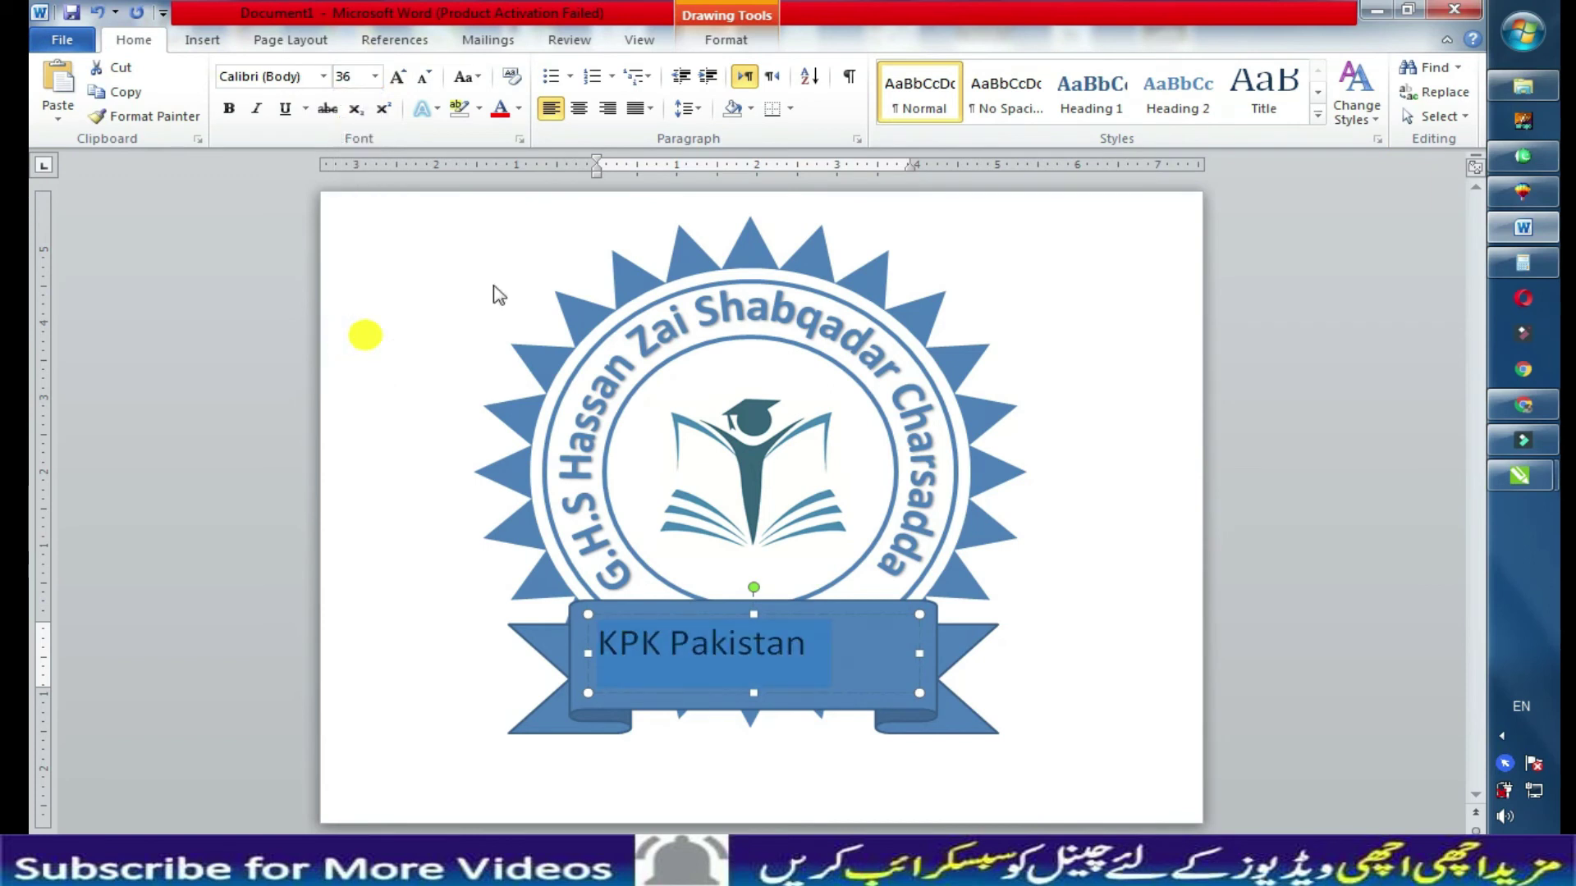
{"action": "left_click", "coordinate": [234, 109]}
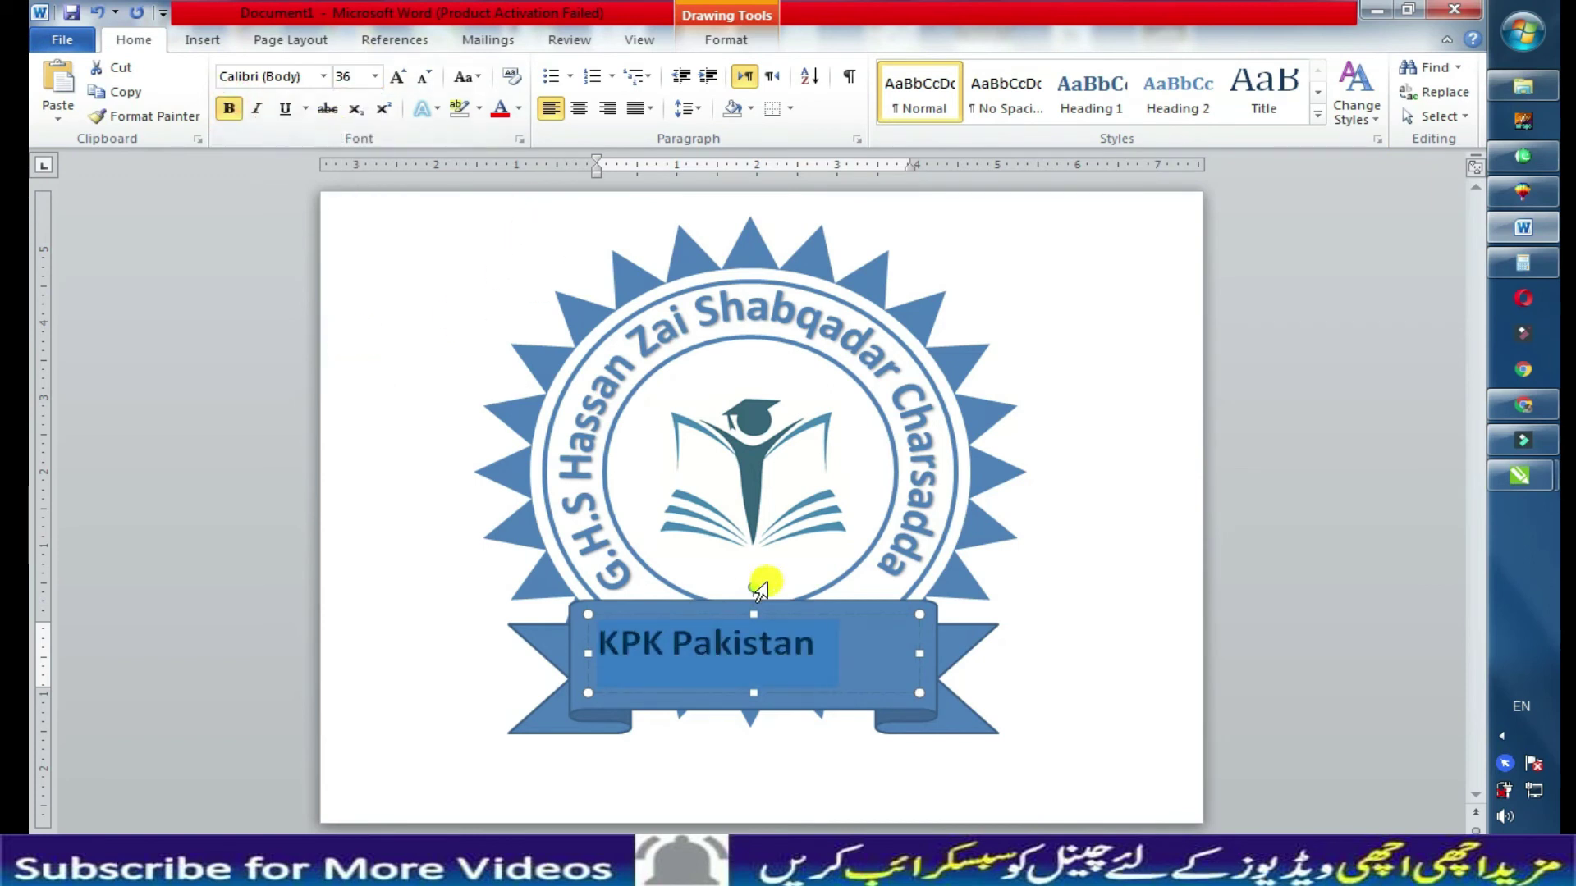
{"action": "left_click", "coordinate": [578, 108]}
{"action": "left_click_drag", "start_coordinate": [818, 622], "coordinate": [834, 657]}
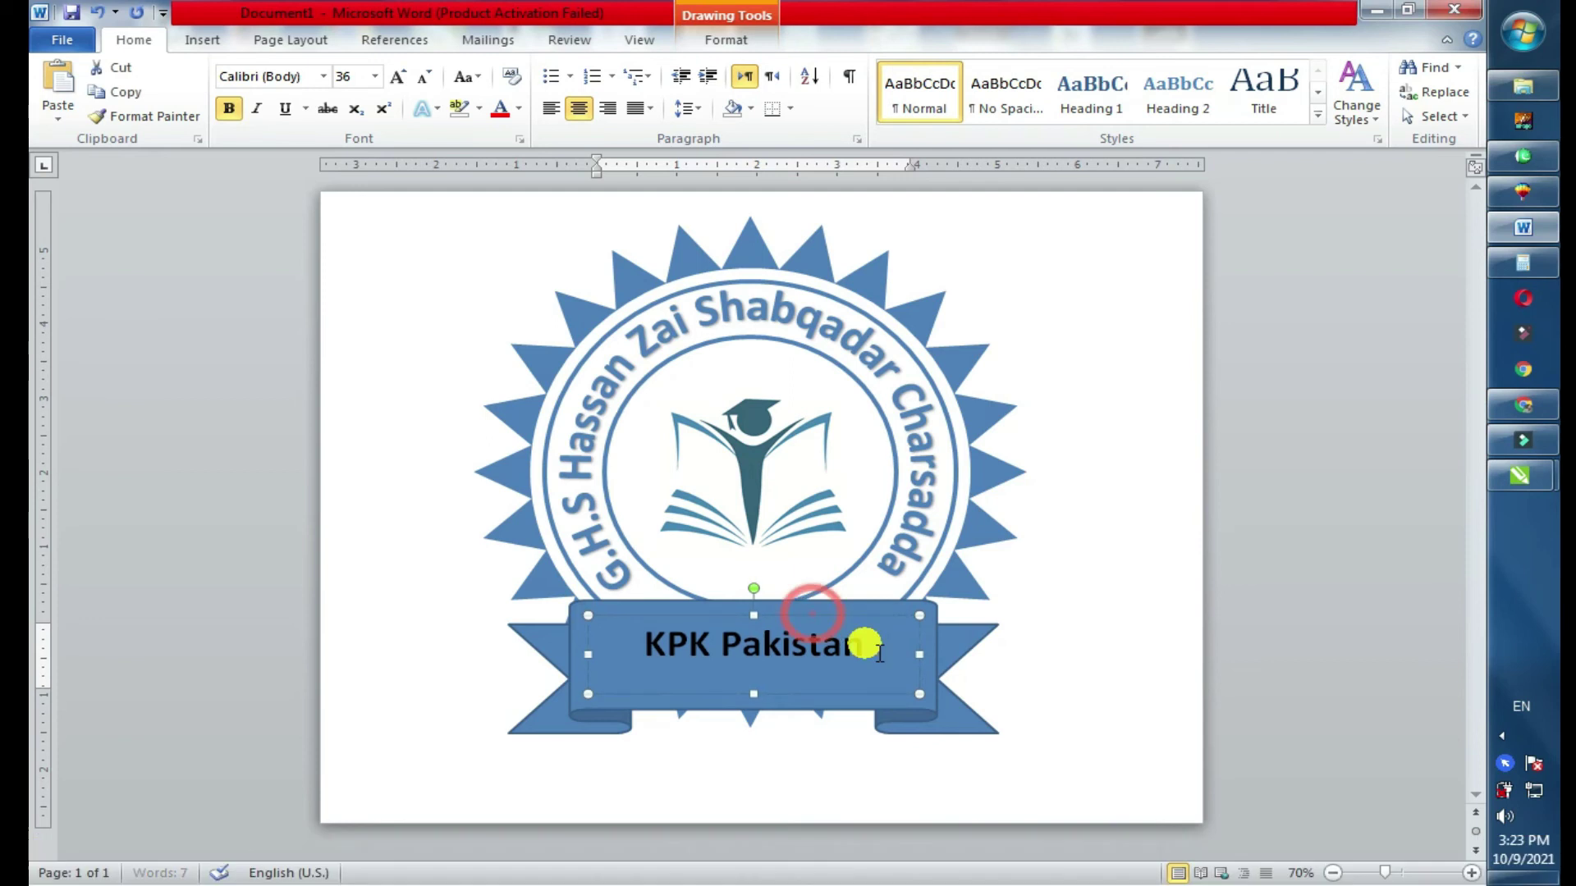
{"action": "key", "text": "ctrl+bracketright"}
{"action": "key", "text": "ctrl+bracketright"}
{"action": "key", "text": "ctrl+bracketright"}
{"action": "key", "text": "ctrl+bracketright"}
{"action": "key", "text": "ctrl+bracketright"}
{"action": "key", "text": "ctrl+bracketright"}
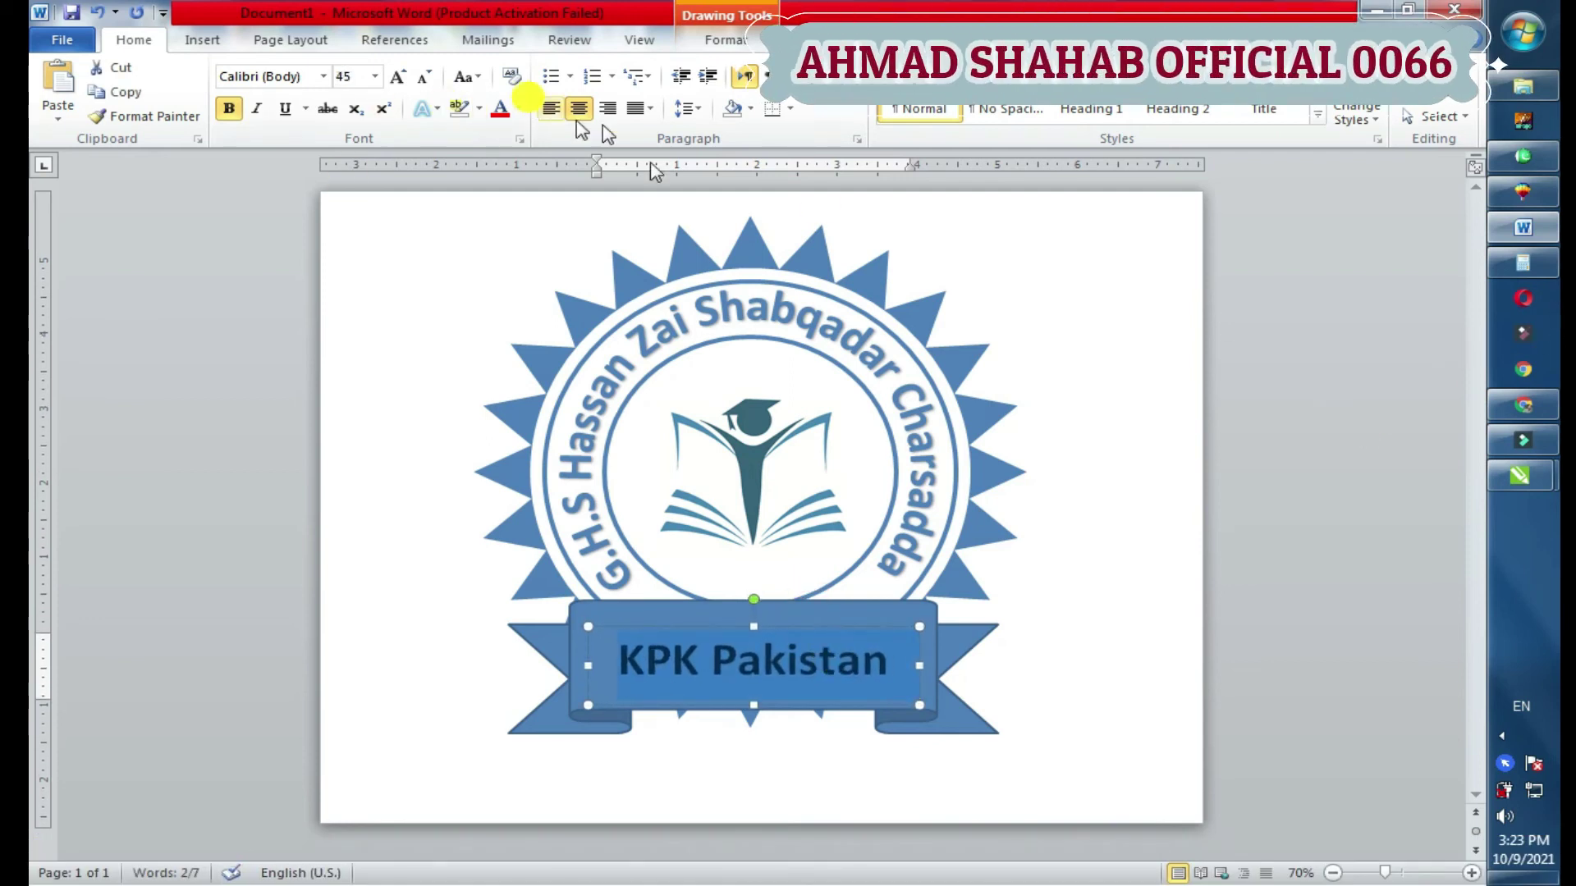
{"action": "left_click", "coordinate": [519, 108]}
{"action": "left_click", "coordinate": [497, 174]}
{"action": "left_click", "coordinate": [943, 668]}
{"action": "left_click", "coordinate": [1026, 605]}
Drag the KPK Pakistan banner group slightly lower beneath the badge
{"action": "left_click", "coordinate": [1267, 626]}
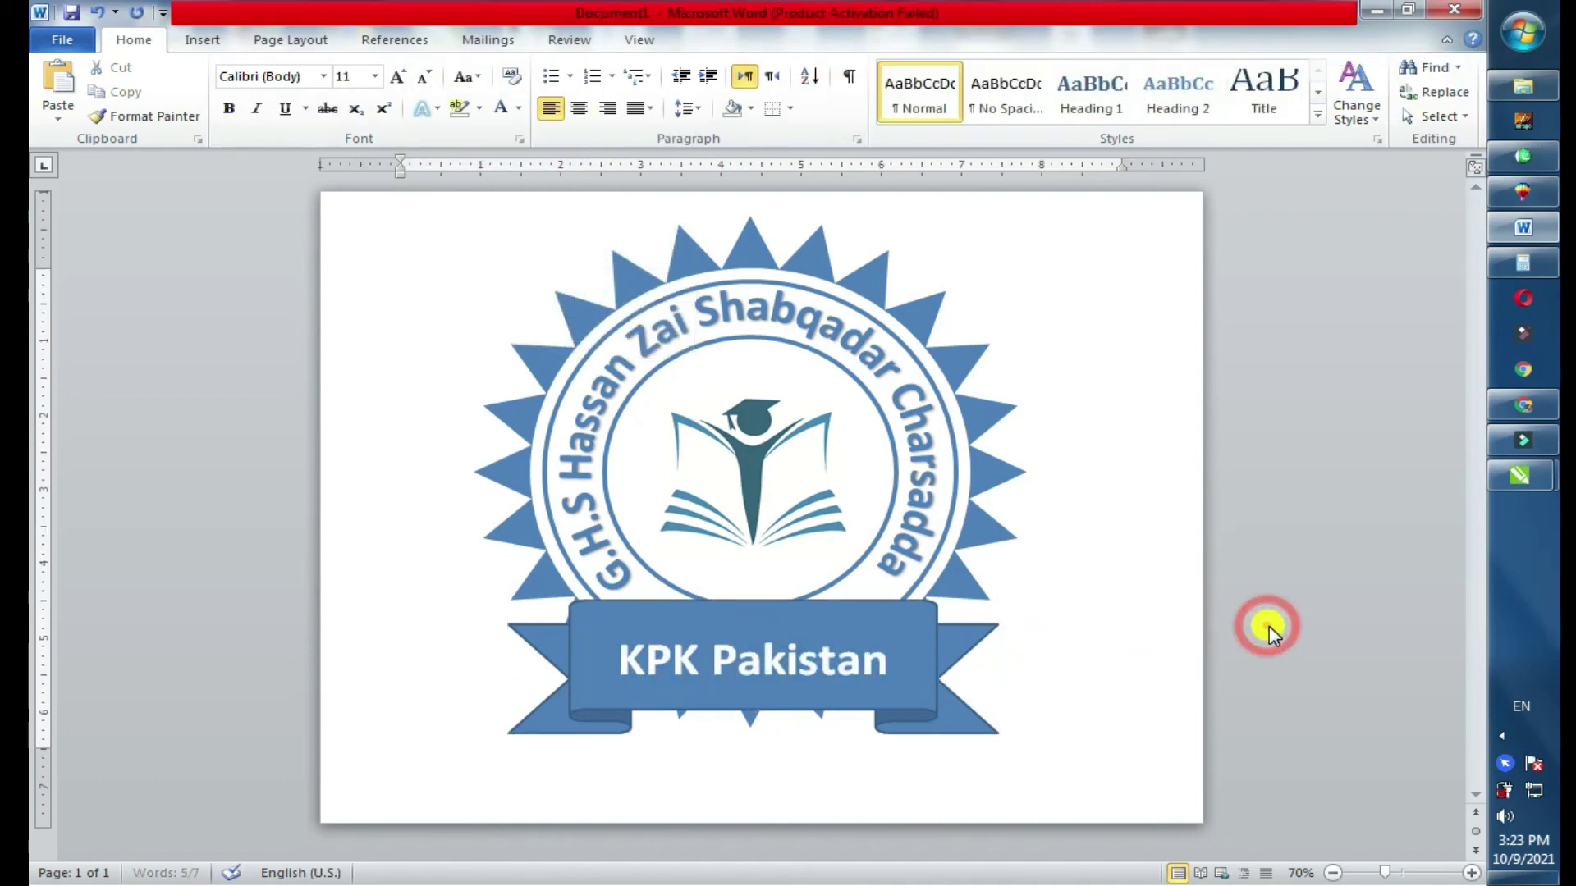
{"action": "left_click", "coordinate": [1154, 698]}
{"action": "left_click", "coordinate": [704, 667]}
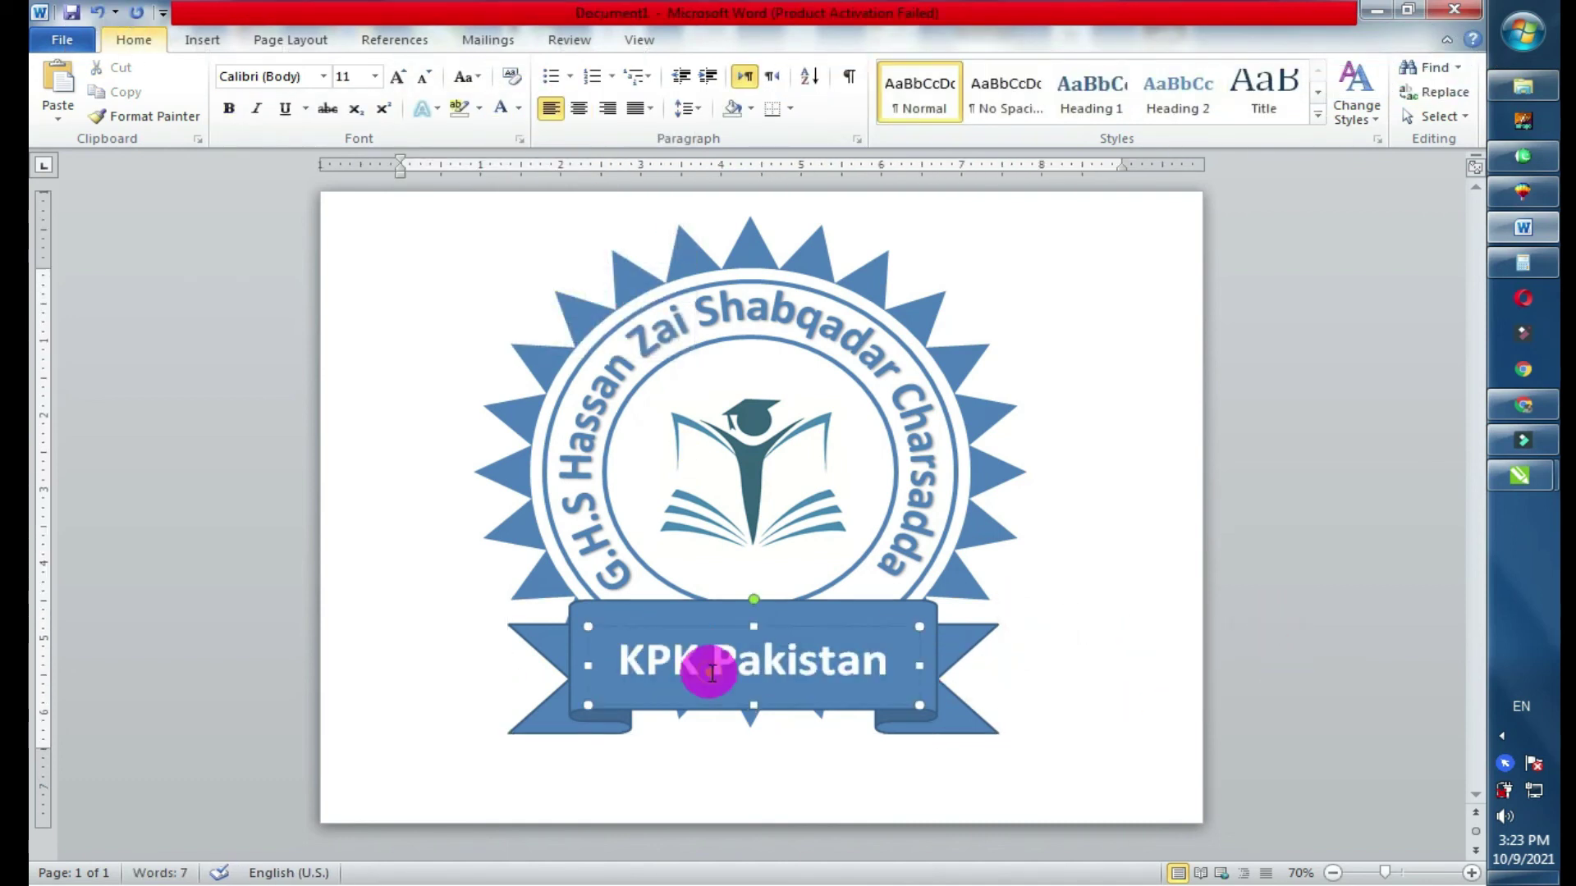
{"action": "left_click", "coordinate": [580, 608]}
{"action": "left_click_drag", "start_coordinate": [580, 608], "coordinate": [574, 615]}
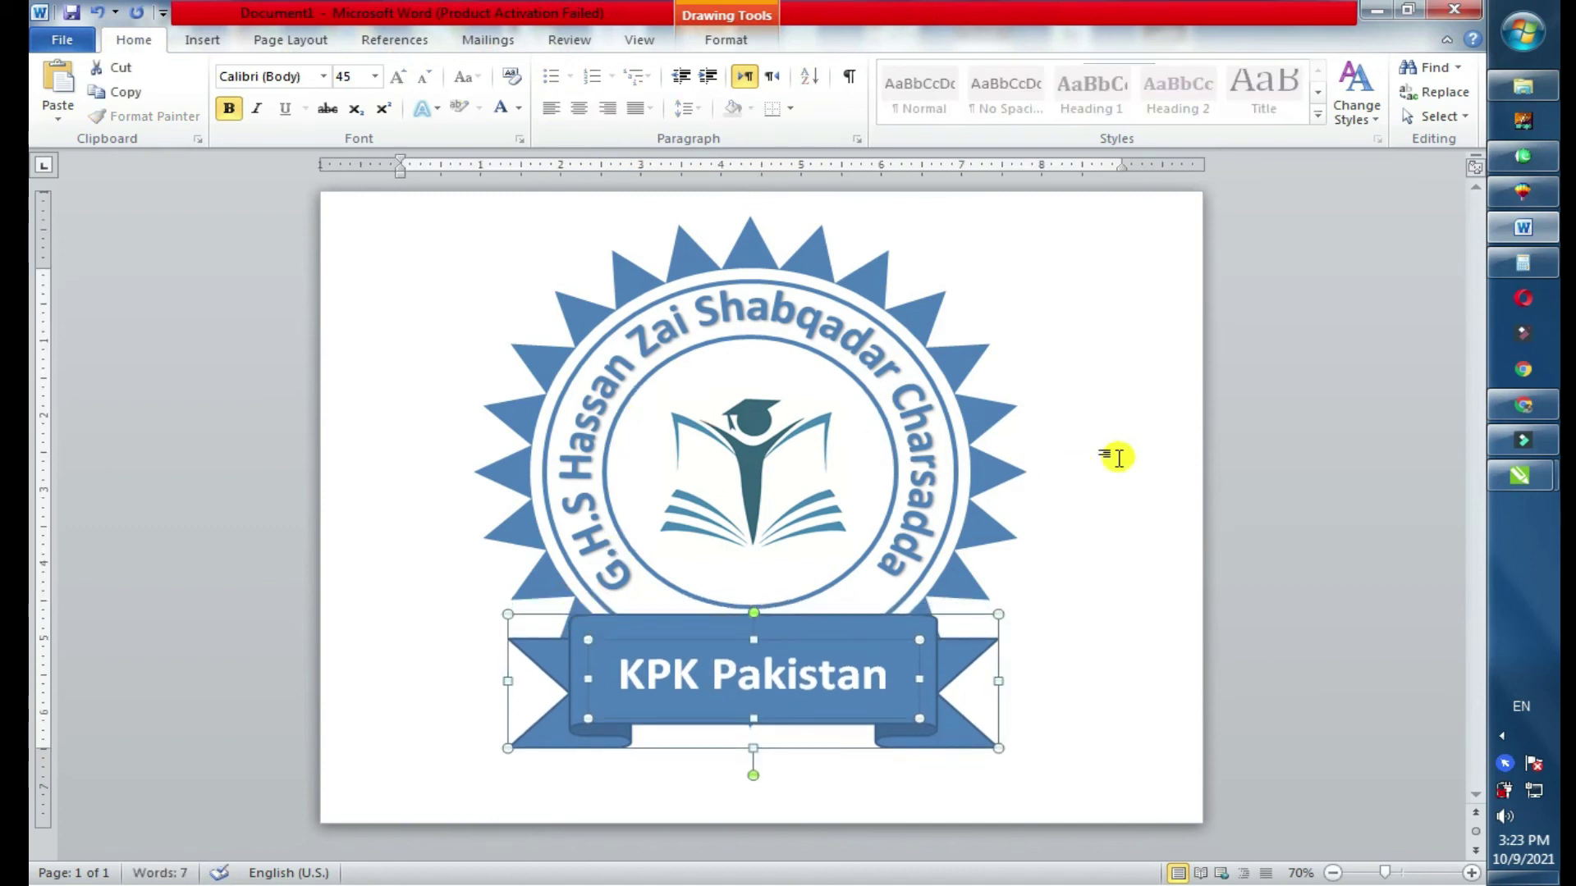
Select the whole logo group and drag it left into position
{"action": "left_click", "coordinate": [1402, 533]}
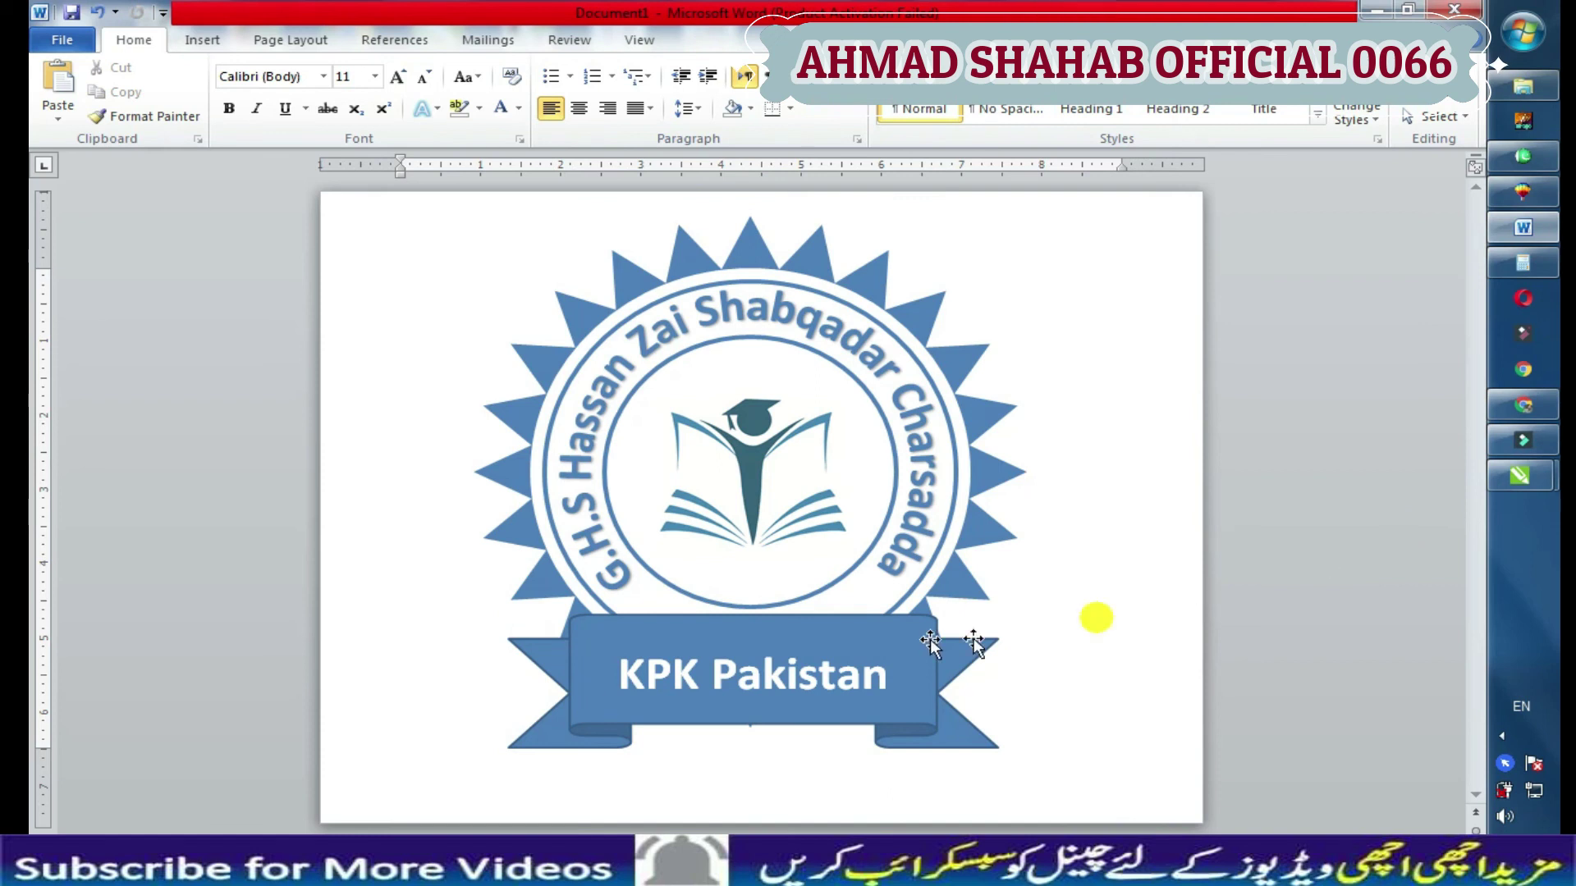
{"action": "left_click", "coordinate": [872, 269]}
{"action": "left_click", "coordinate": [1071, 363]}
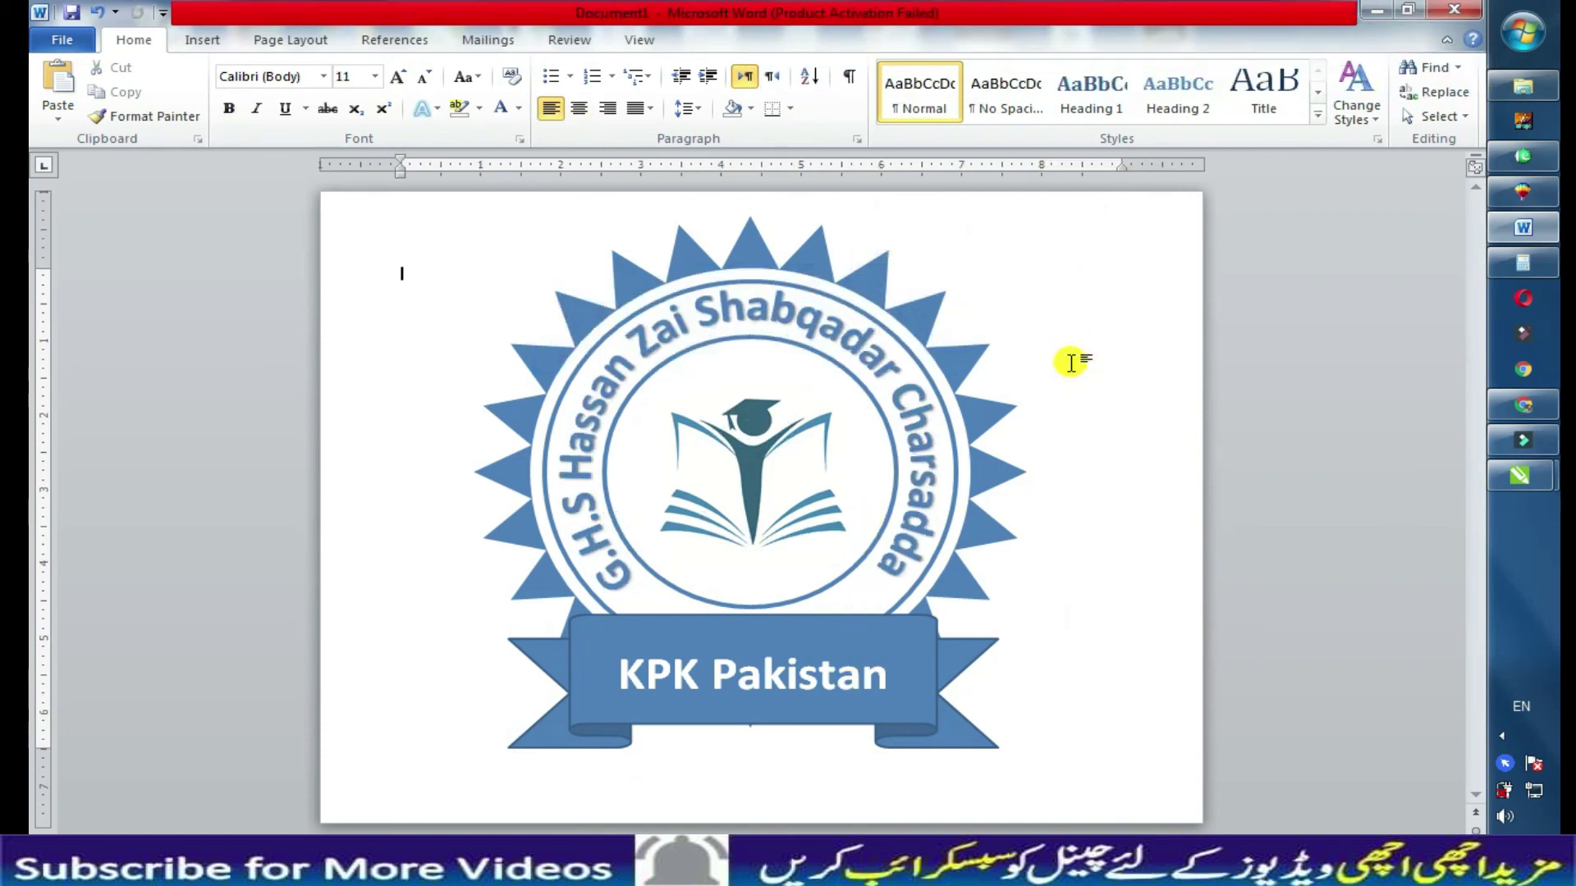
{"action": "left_click", "coordinate": [1009, 323]}
{"action": "left_click_drag", "start_coordinate": [1065, 317], "coordinate": [874, 321]}
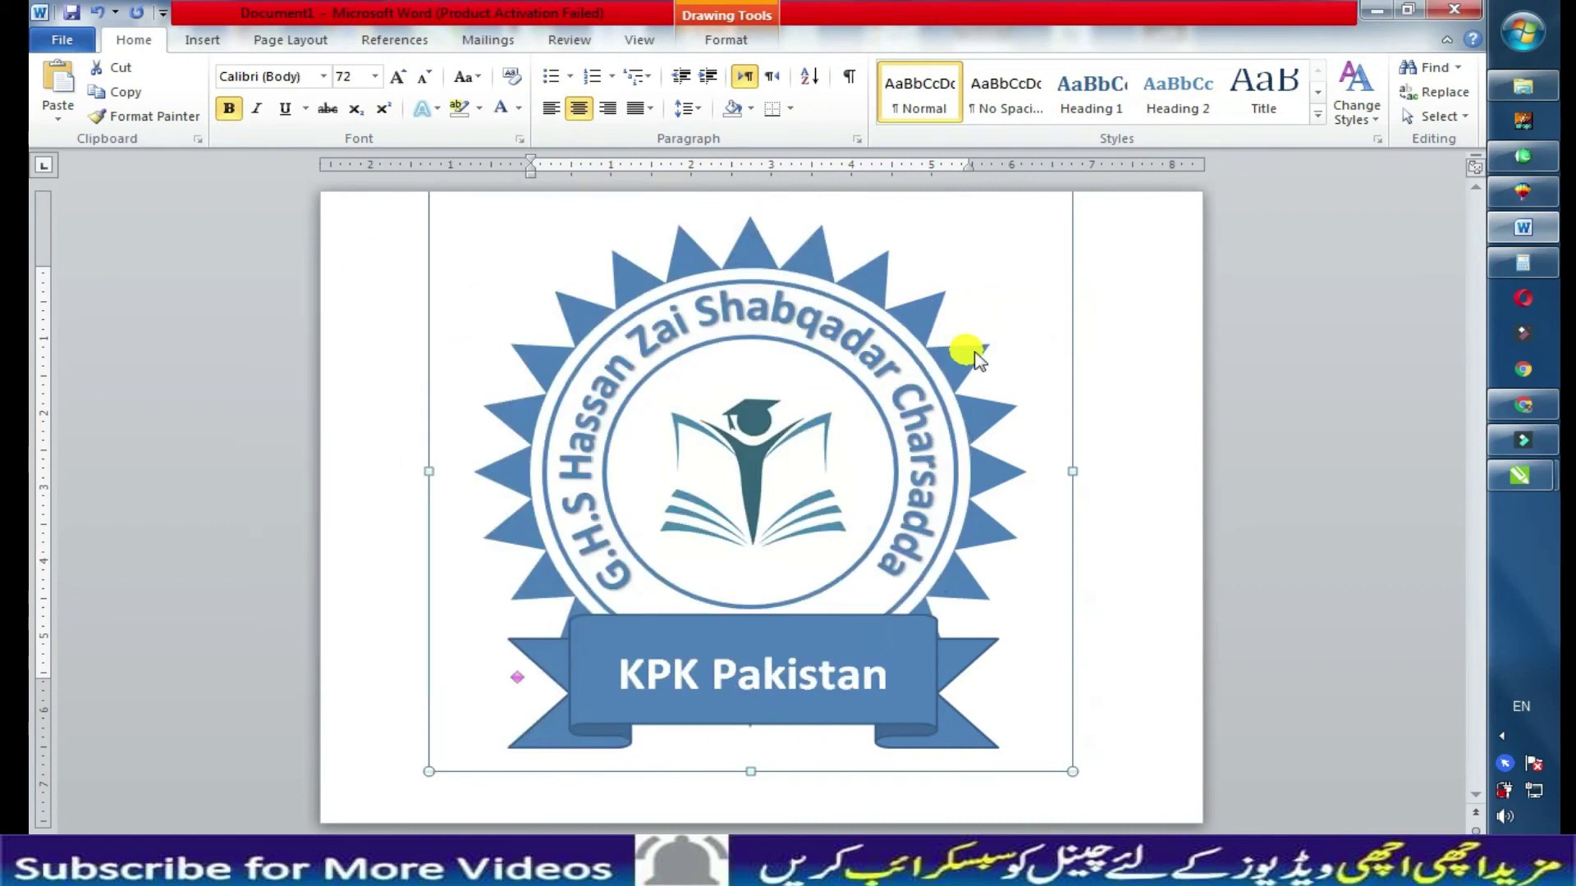
Nudge the logo group up and the curved school-name title slightly right
{"action": "key", "text": "Up"}
{"action": "key", "text": "Up"}
{"action": "key", "text": "Up"}
{"action": "key", "text": "Up"}
{"action": "key", "text": "Up"}
{"action": "key", "text": "Up"}
{"action": "key", "text": "Up"}
{"action": "key", "text": "Up"}
{"action": "key", "text": "Up"}
{"action": "key", "text": "Up"}
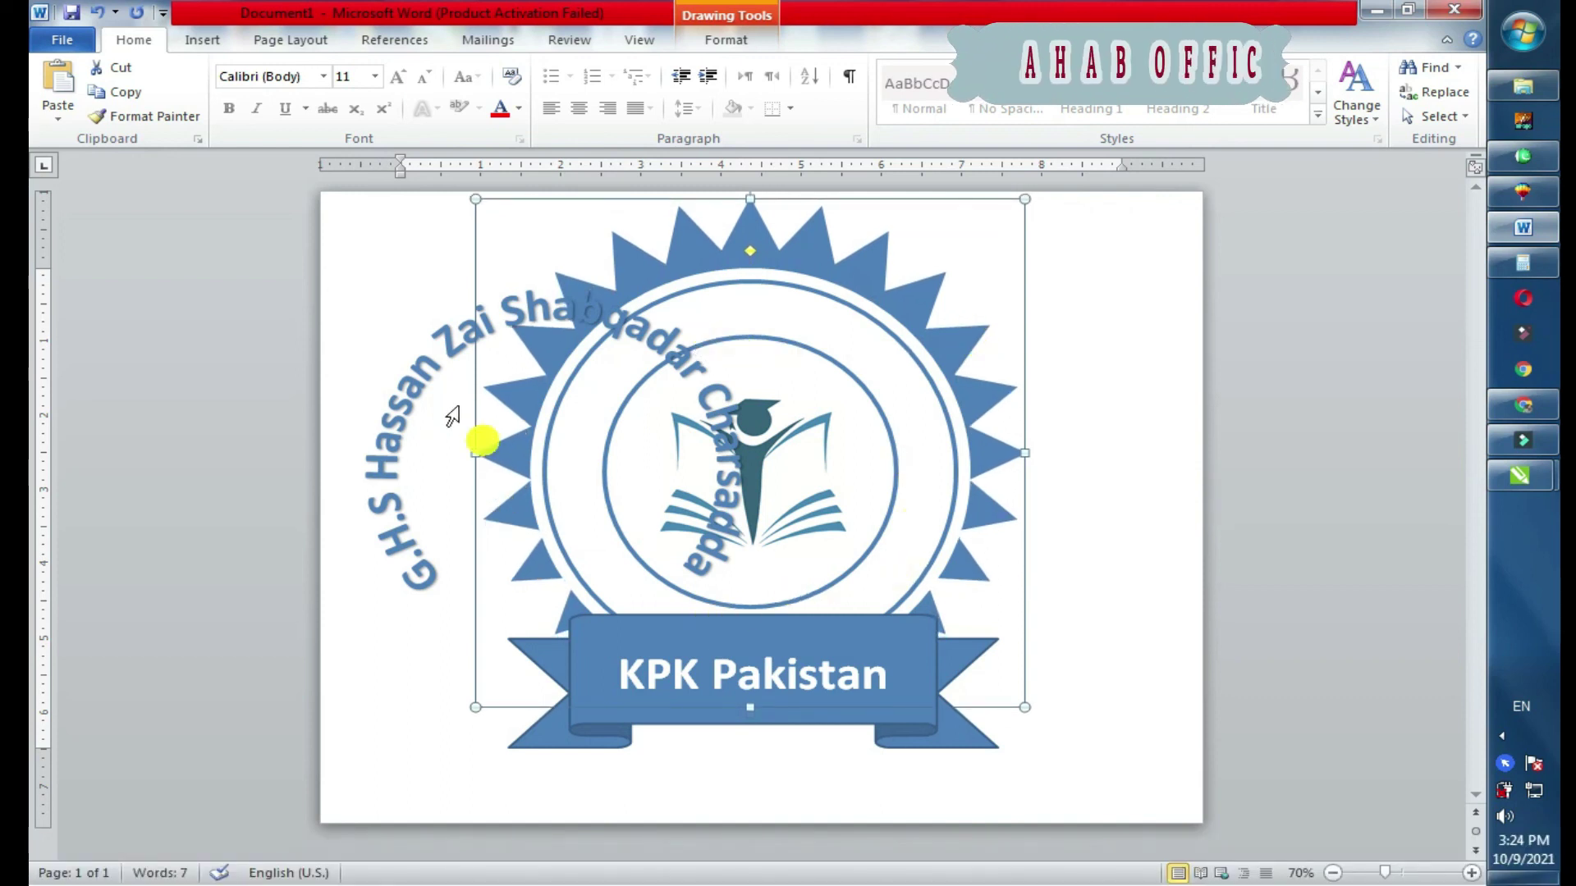
{"action": "triple_click", "coordinate": [447, 356]}
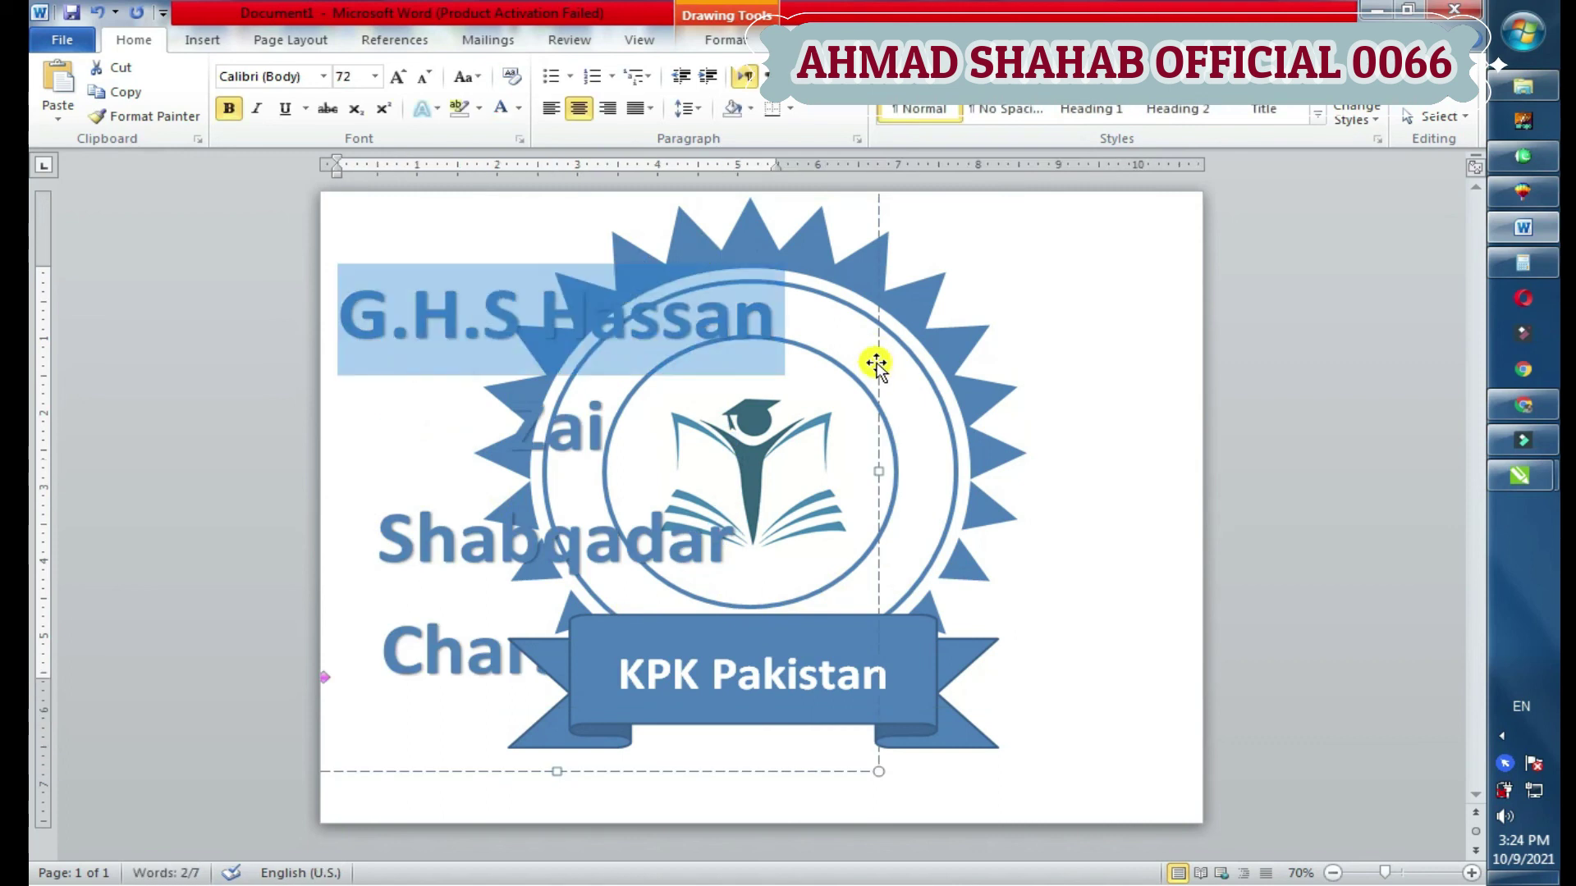
{"action": "left_click", "coordinate": [1003, 376]}
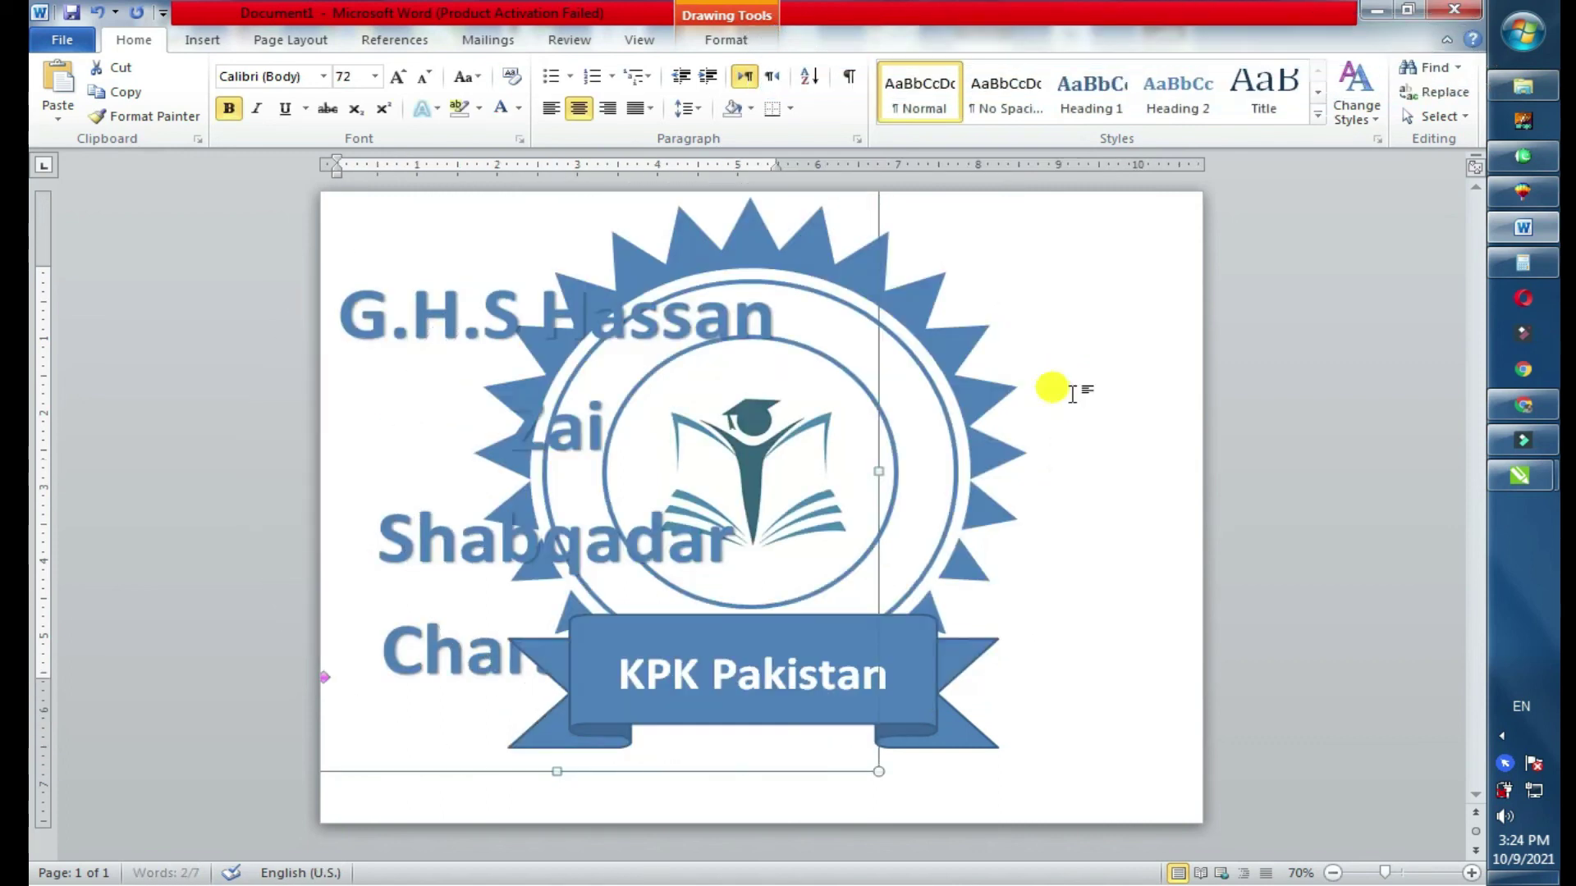
{"action": "key", "text": "Right"}
{"action": "key", "text": "Right"}
{"action": "key", "text": "Right"}
{"action": "key", "text": "Right"}
{"action": "key", "text": "Right"}
{"action": "key", "text": "Right"}
{"action": "key", "text": "Right"}
{"action": "key", "text": "Right"}
{"action": "key", "text": "Right"}
{"action": "key", "text": "Right"}
{"action": "key", "text": "Right"}
{"action": "key", "text": "Right"}
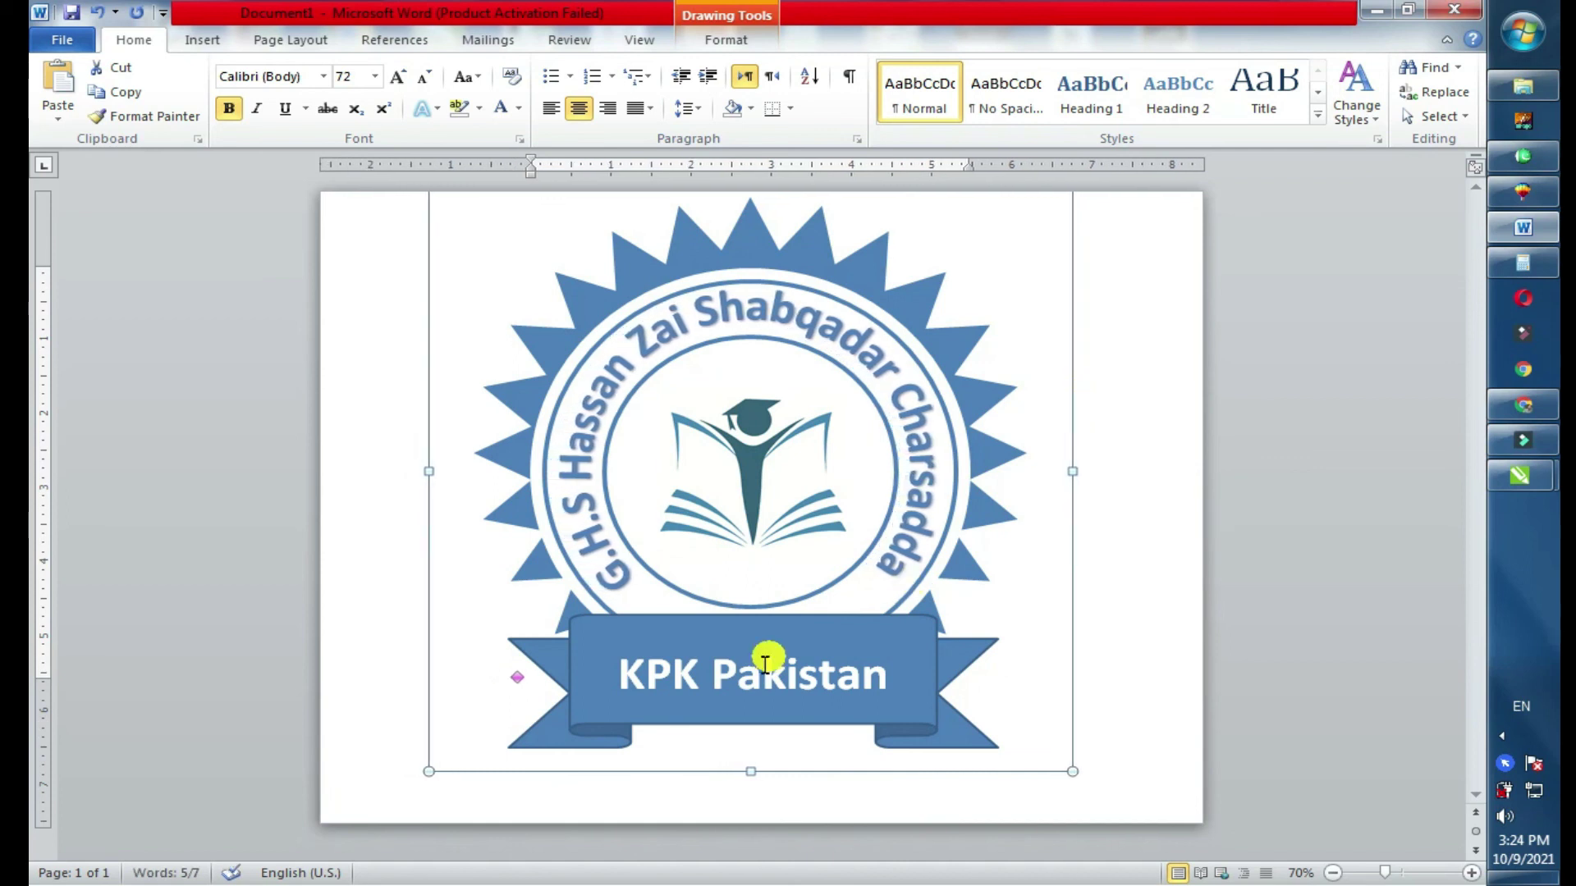
Nudge the KPK Pakistan ribbon up against the badge's lower ring
{"action": "left_click", "coordinate": [785, 686]}
{"action": "left_click", "coordinate": [812, 621]}
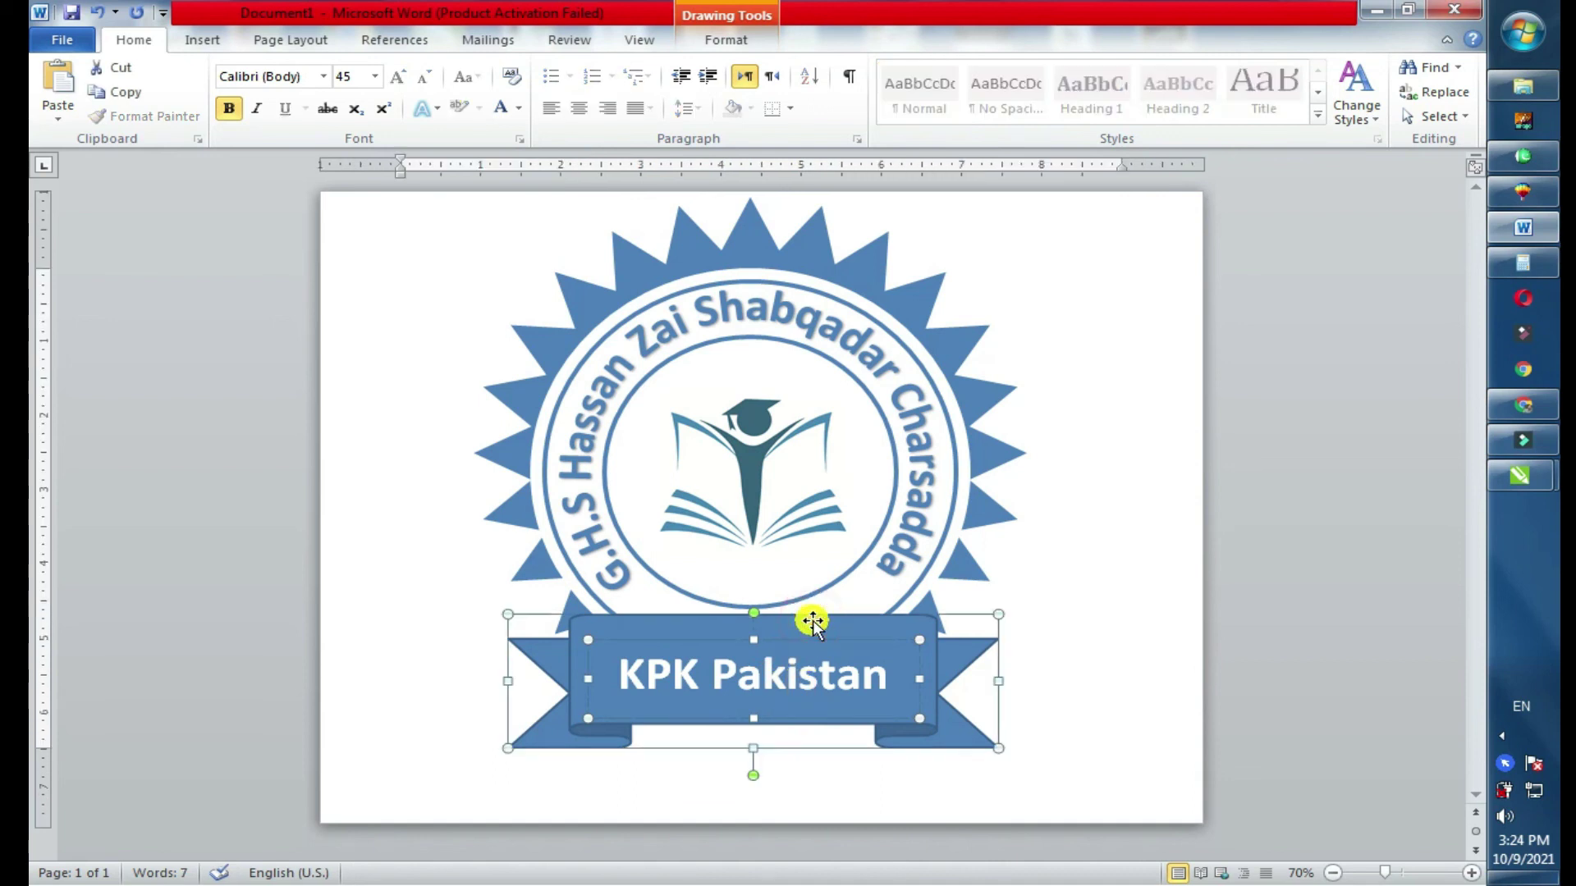
{"action": "key", "text": "Up"}
{"action": "key", "text": "Up"}
{"action": "key", "text": "Up"}
{"action": "key", "text": "Up"}
{"action": "key", "text": "Up"}
{"action": "key", "text": "Up"}
{"action": "key", "text": "Up"}
{"action": "key", "text": "Up"}
{"action": "key", "text": "Up"}
{"action": "key", "text": "Down"}
{"action": "key", "text": "Down"}
{"action": "key", "text": "Down"}
{"action": "key", "text": "Down"}
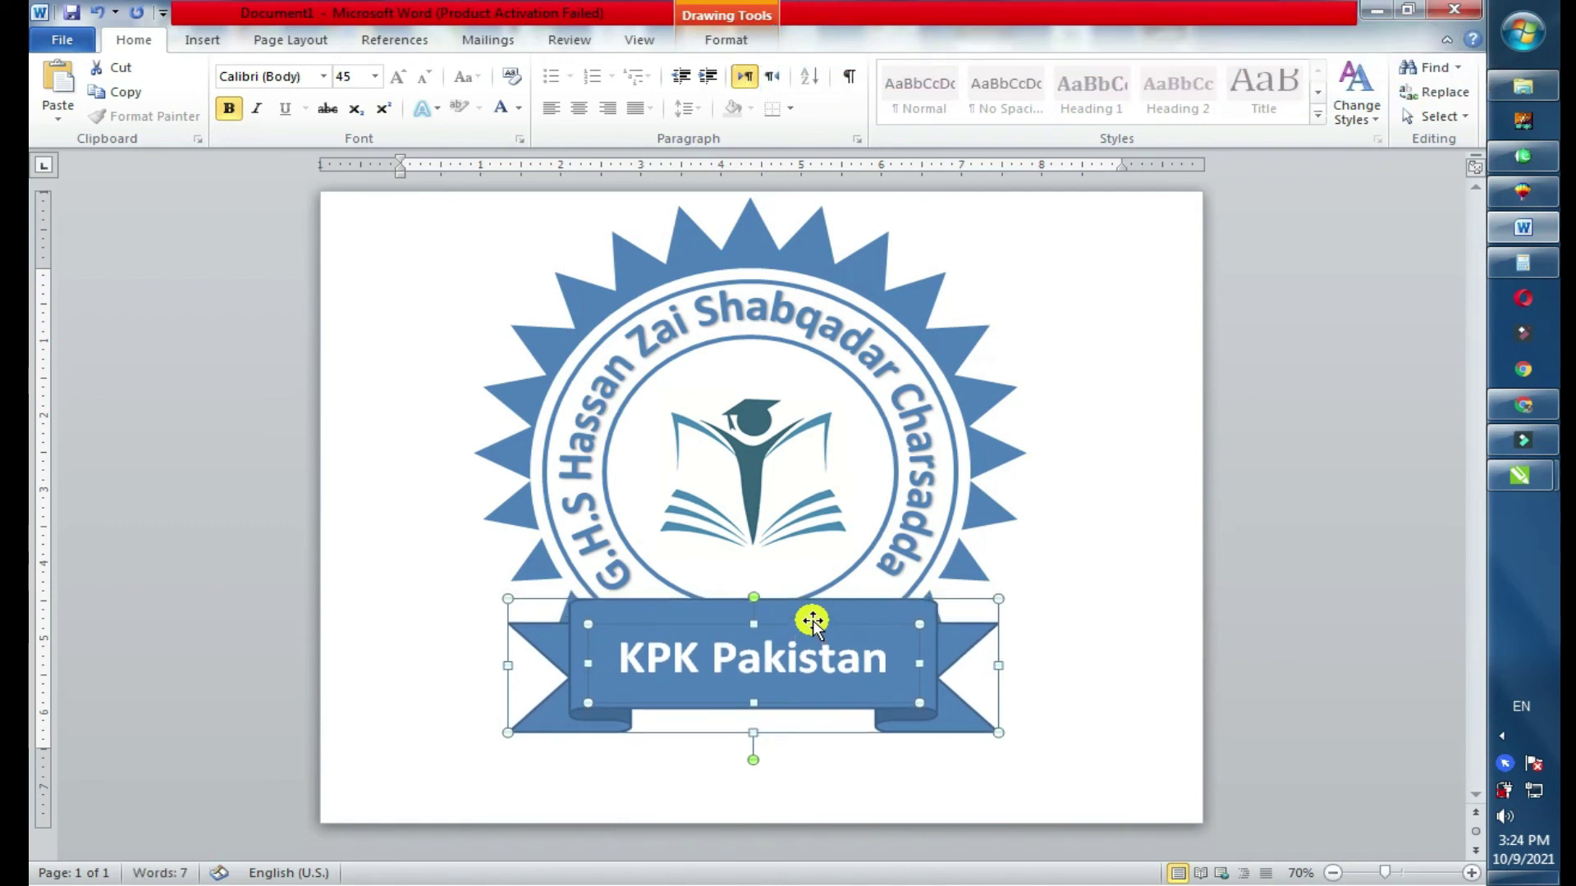